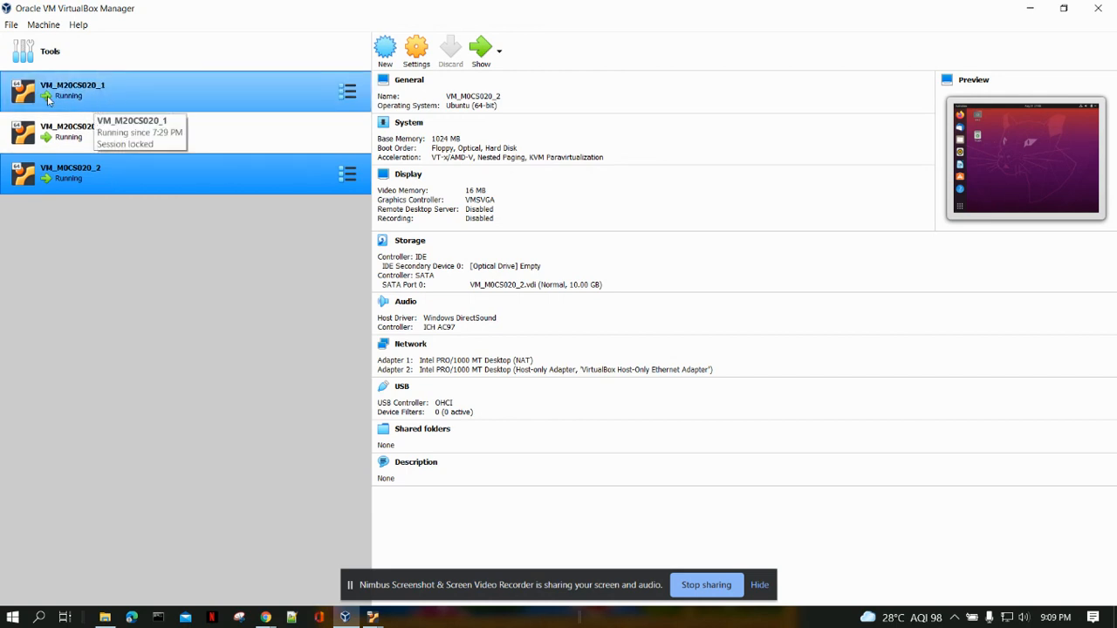
Look over the running virtual machines in the list, comparing VM_M20CS020_1 with VM_M20CS020_3.
left_click(124, 103)
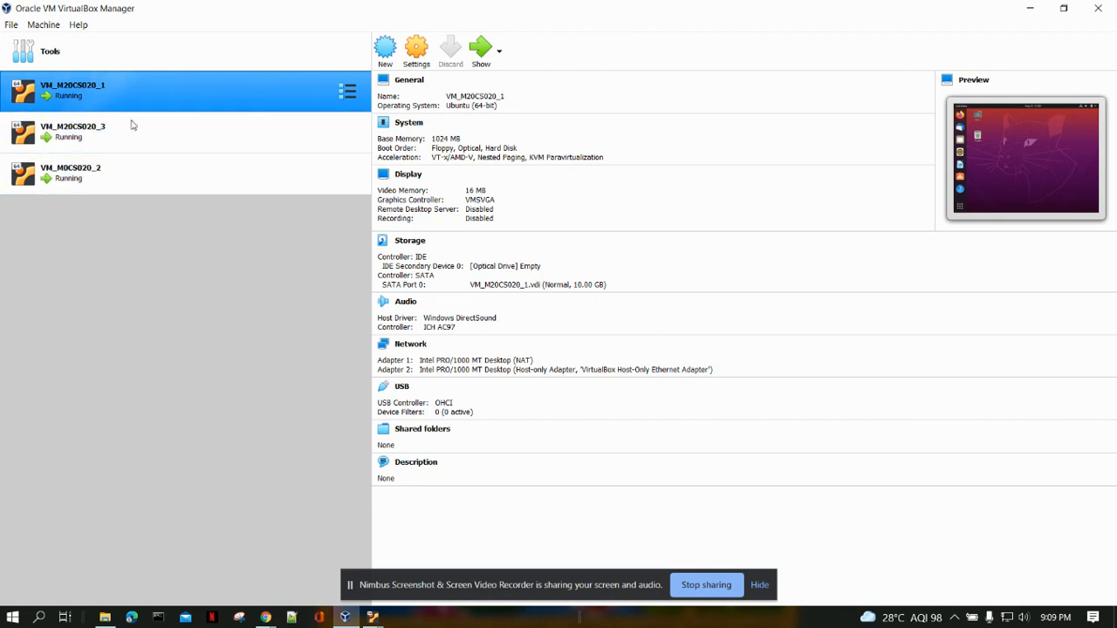
left_click(168, 128, "ctrl")
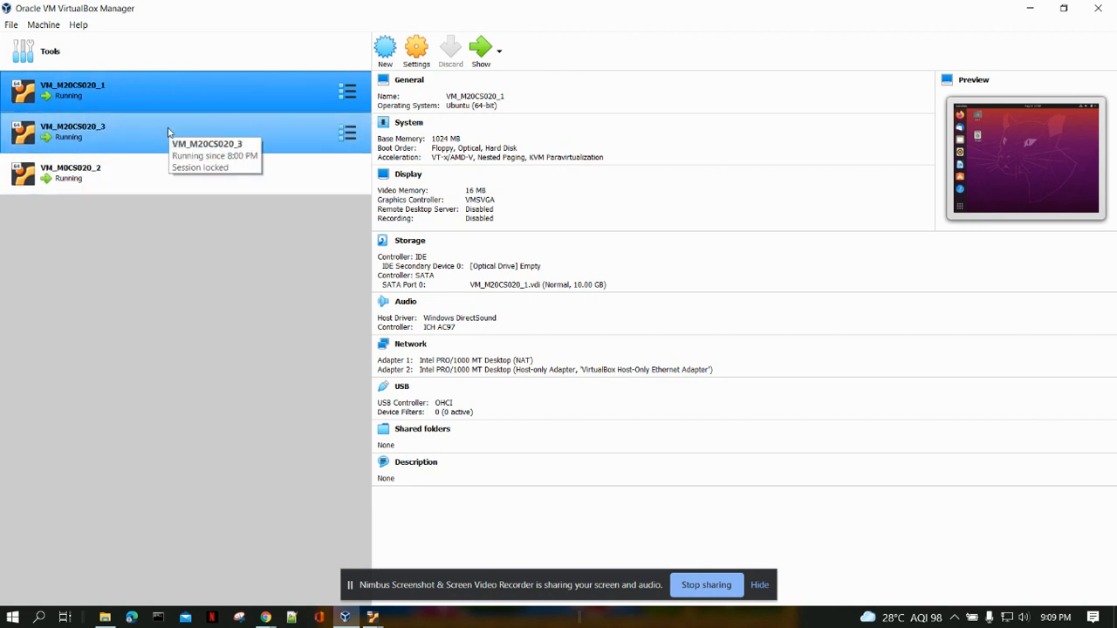
left_click(114, 87)
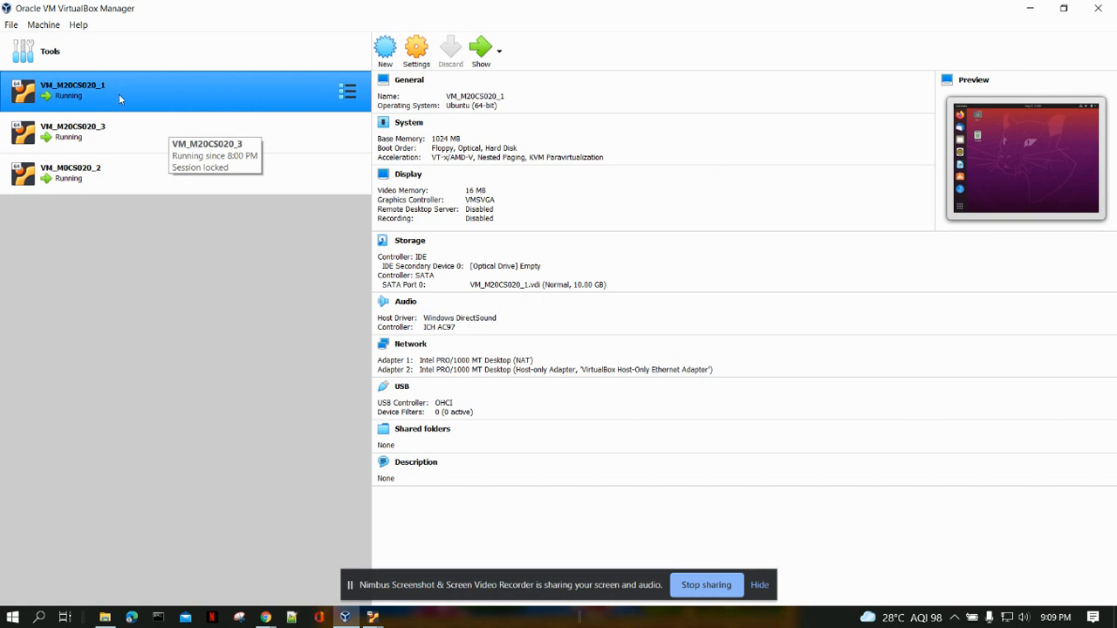
left_click(159, 115, "ctrl")
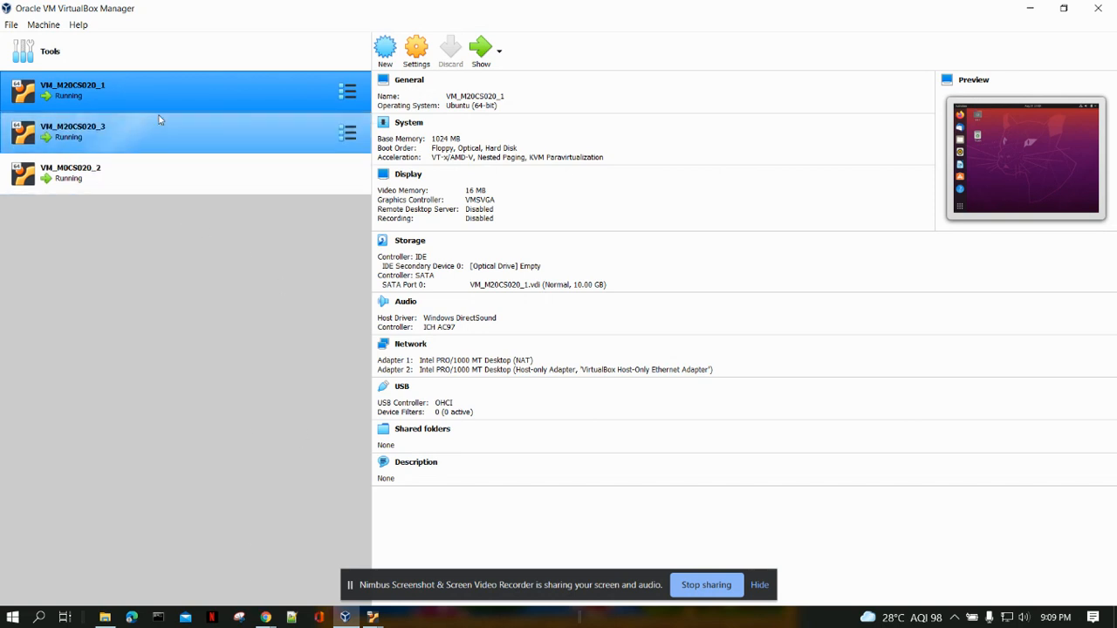
left_click(159, 98)
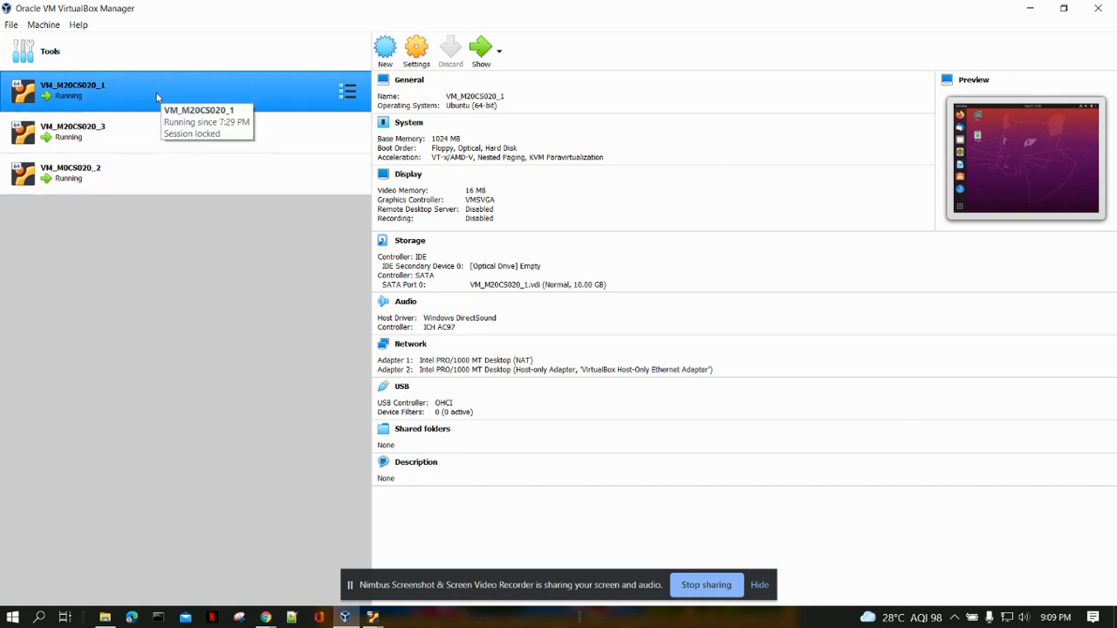
left_click(113, 187, "ctrl")
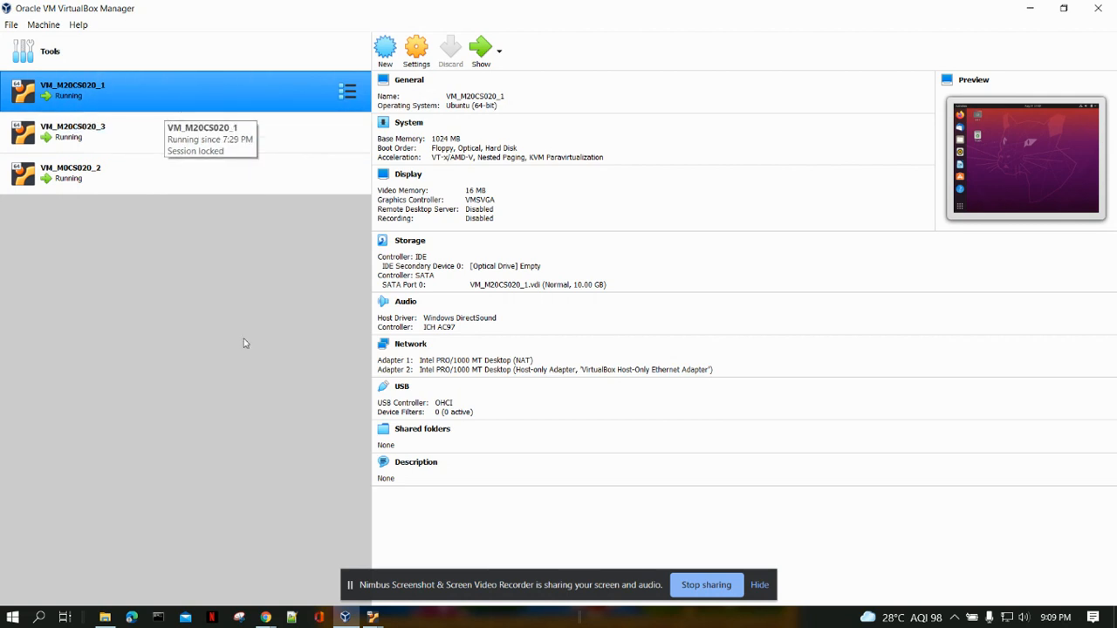
Bring up the running VM_M20CS020_1 window, move it clear of the machine list, and open a terminal from its desktop.
left_click(372, 618)
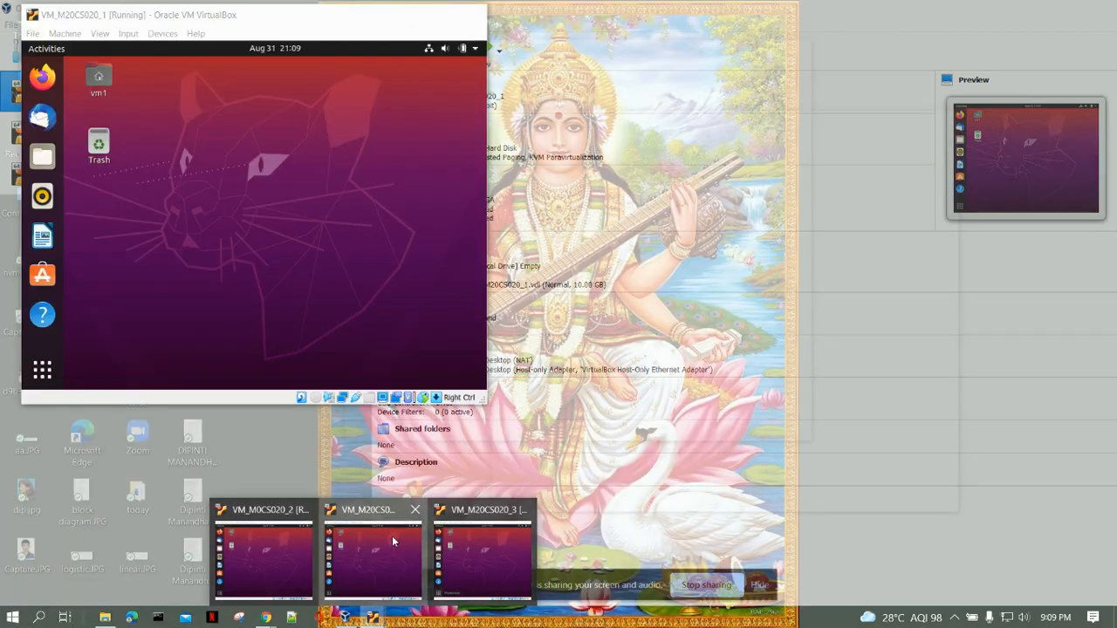
left_click(392, 536)
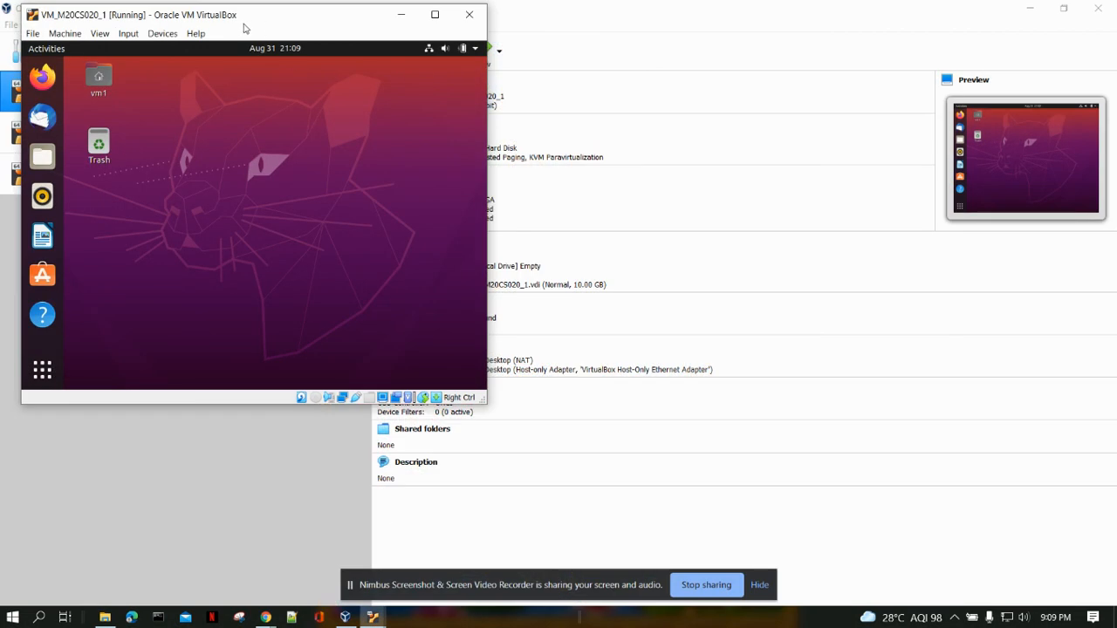
left_click_drag(243, 22, 488, 52)
right_click(455, 168)
left_click(504, 253)
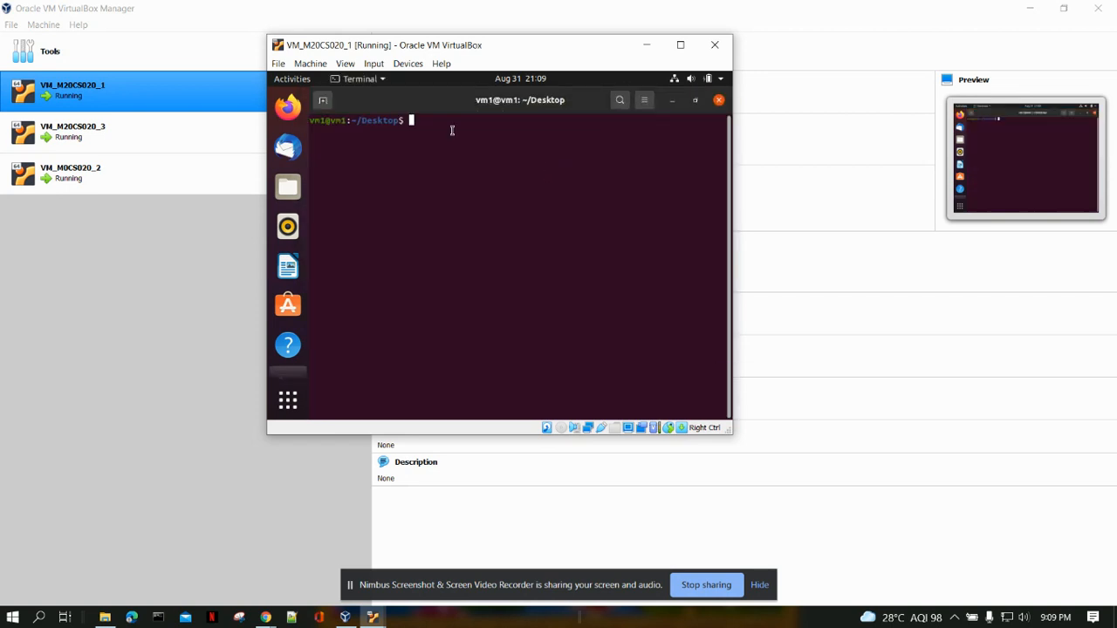
Check the Apache web server's status on vm1 with the command service apache2 status.
type("service apache2 status")
key("Return")
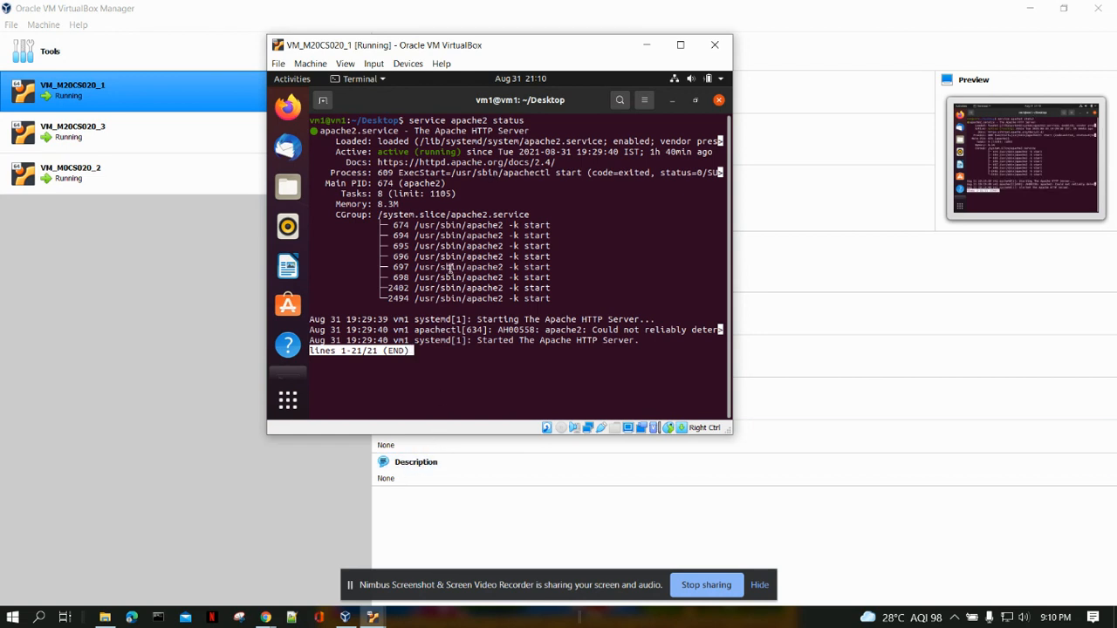
Switch to the running VM_M0CS020_2 window and open a terminal from its desktop.
left_click(375, 617)
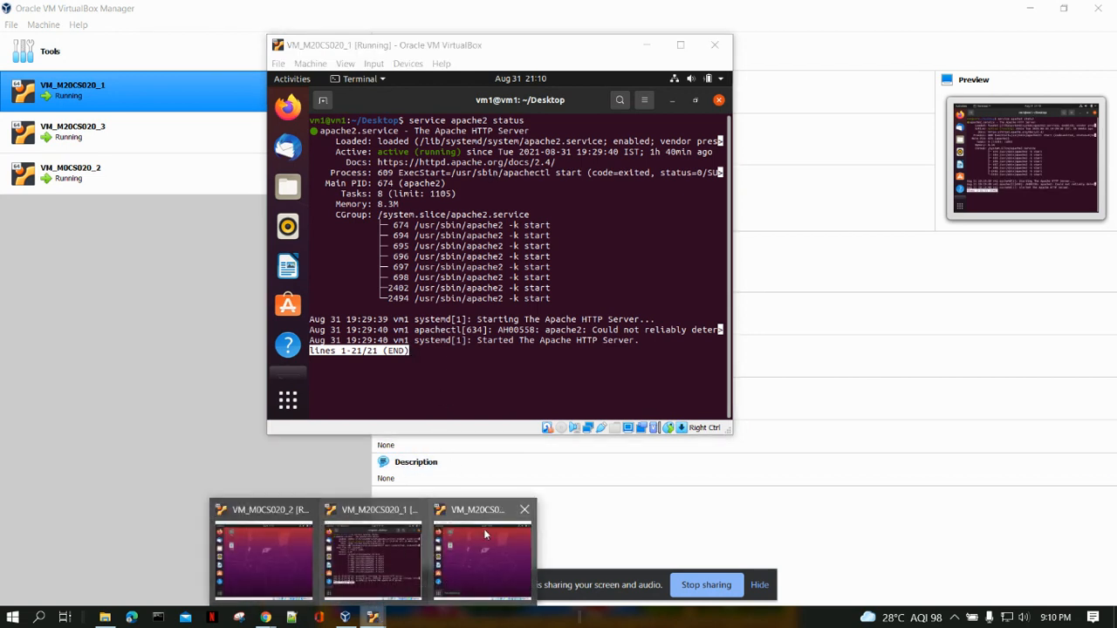
left_click(375, 563)
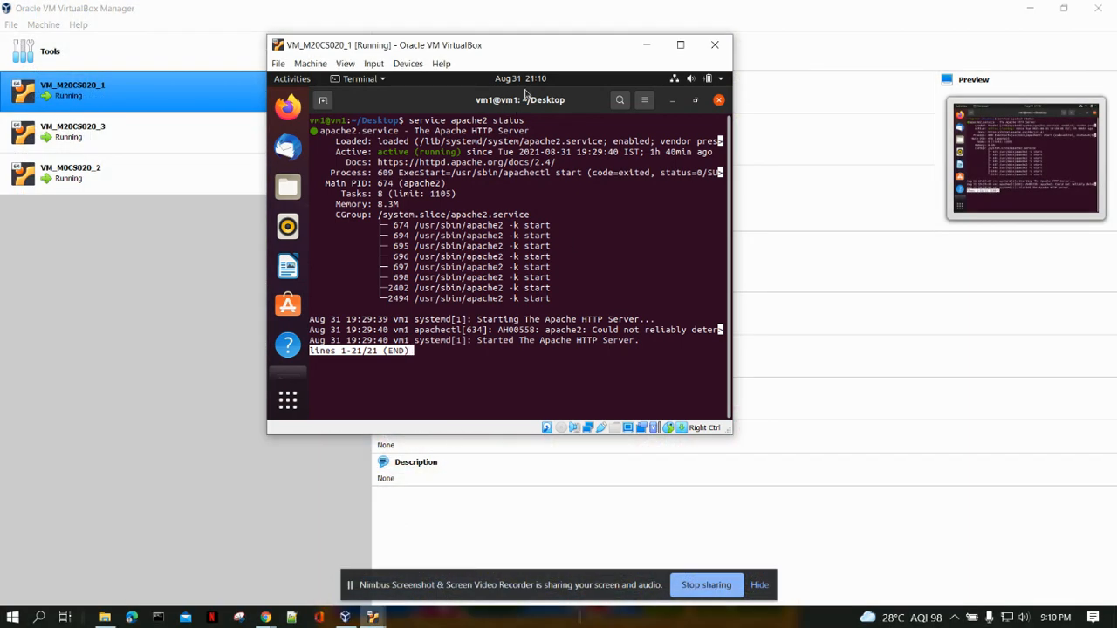
left_click(377, 617)
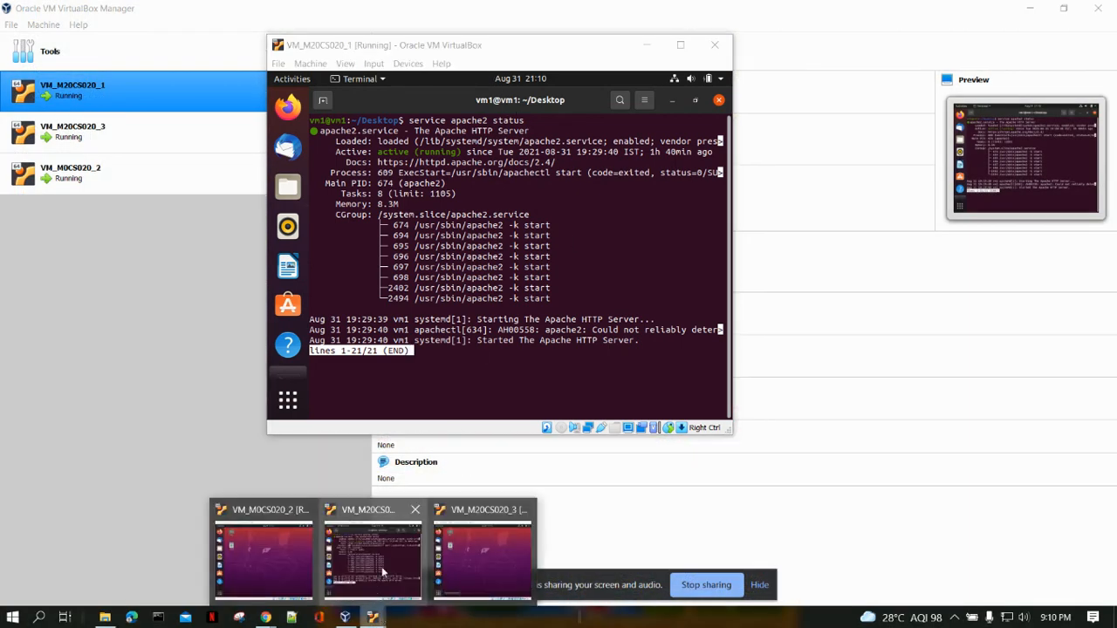
left_click(290, 538)
right_click(554, 180)
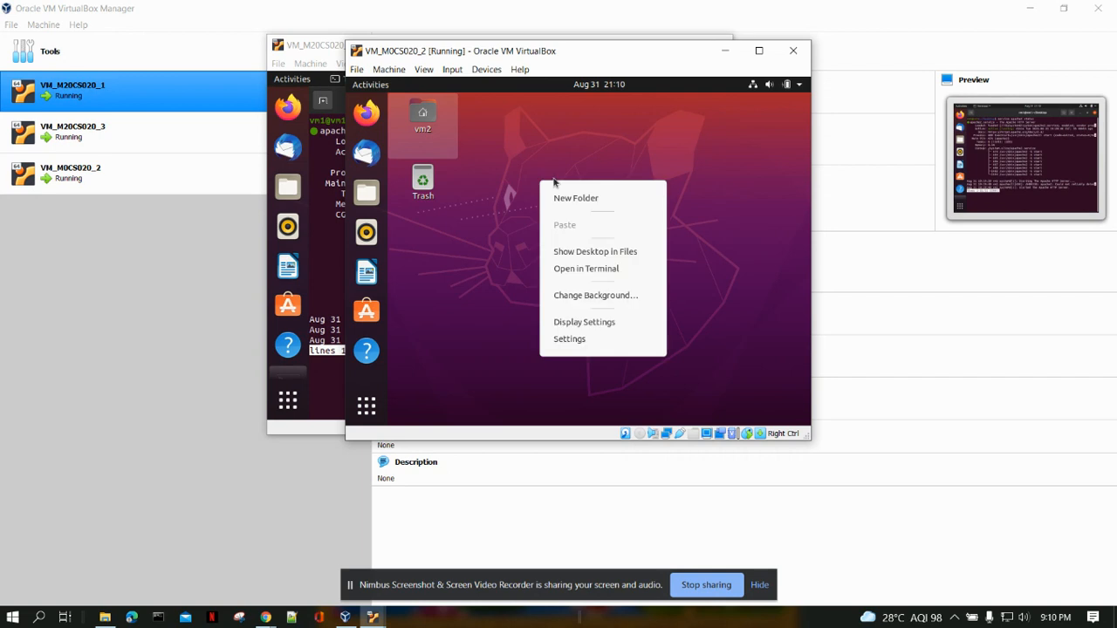
left_click(613, 272)
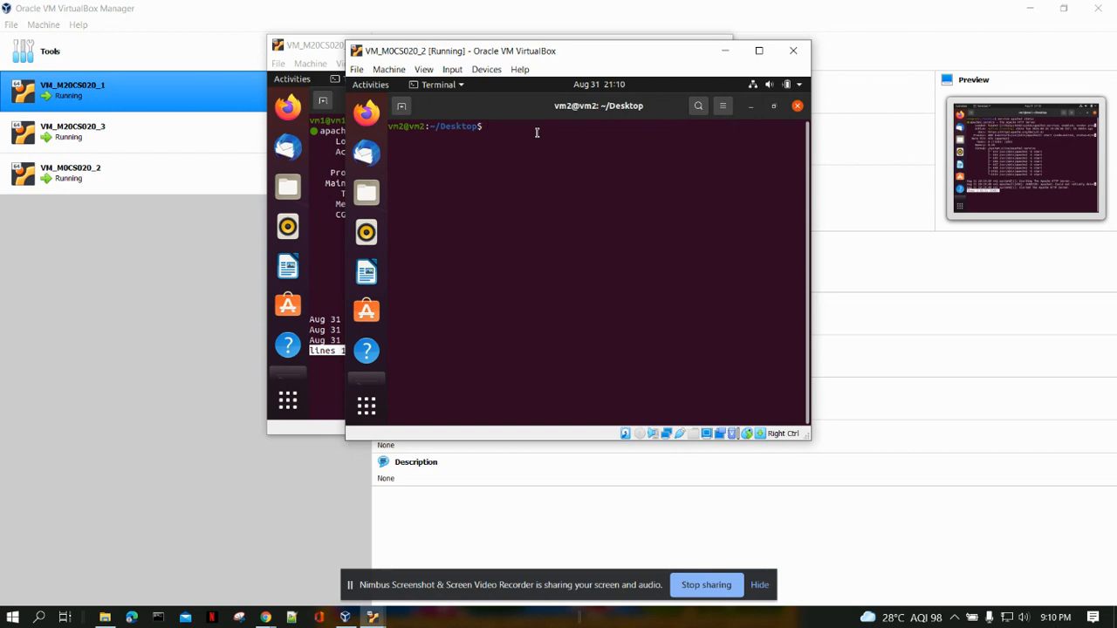
Log in to MySQL on vm2 with mysql -u root -p and the root password, and exit the MySQL monitor.
type("mysql -u root -p")
key("Return")
key("Return")
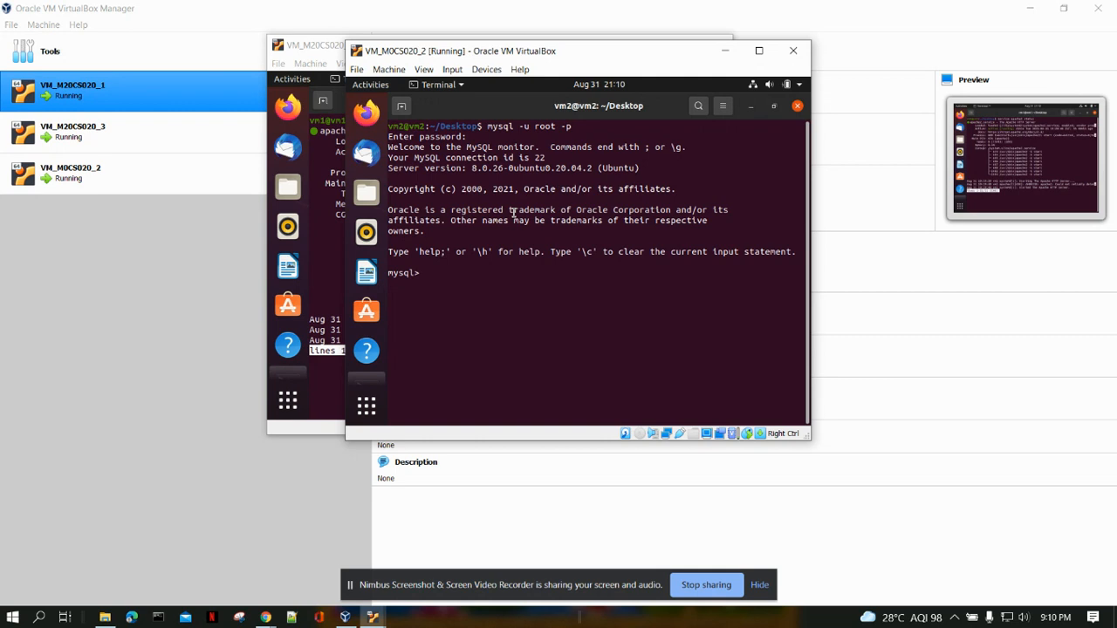
type("exit")
key("Return")
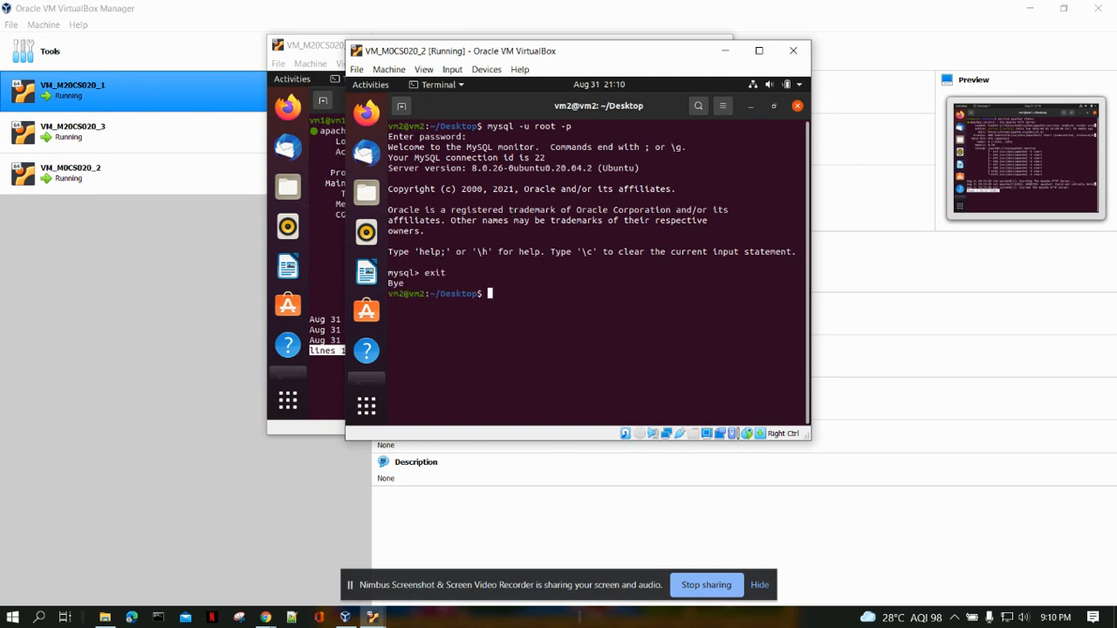
Shift the VM_M0CS020_2 window aside and bring up the VM_M20CS020_3 window, offset so all three machines show.
left_click_drag(520, 51, 485, 85)
mouse_move(372, 617)
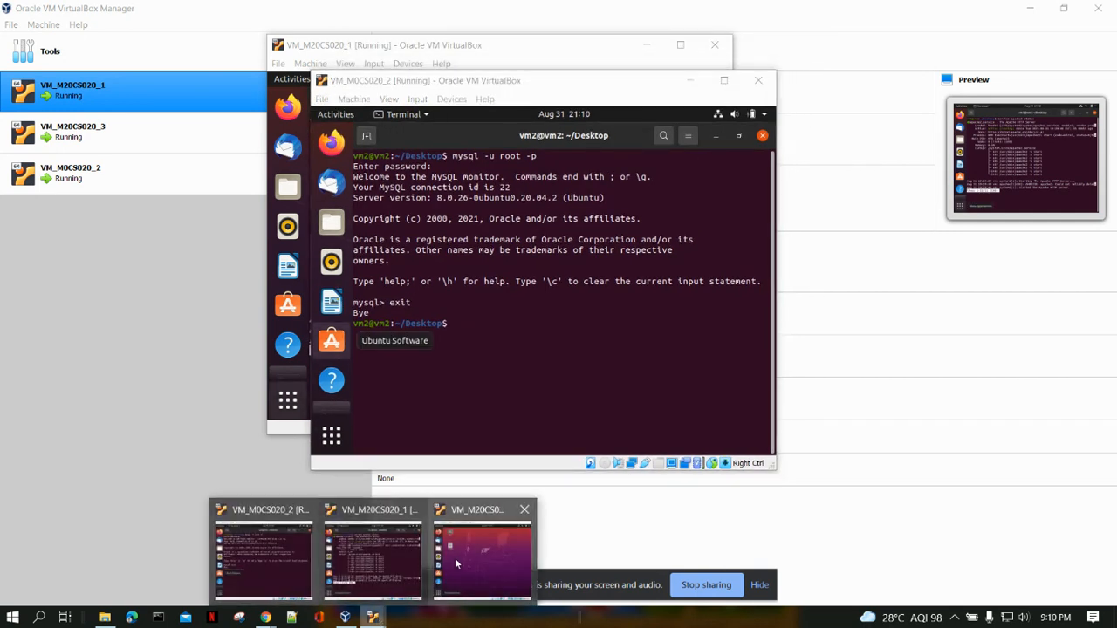
left_click(454, 557)
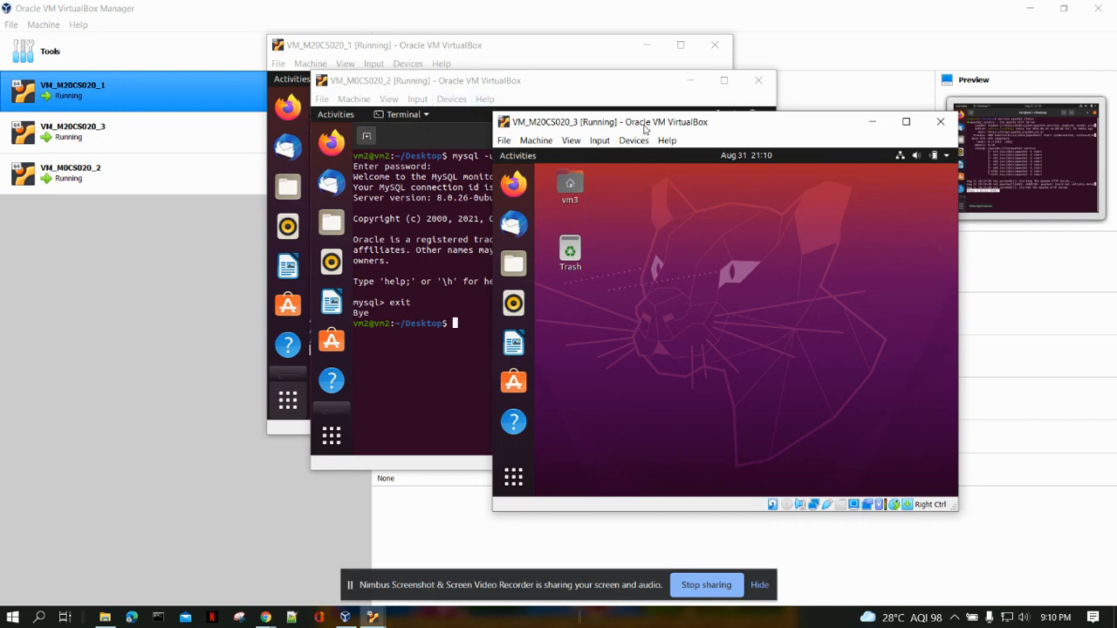
left_click_drag(644, 129, 681, 144)
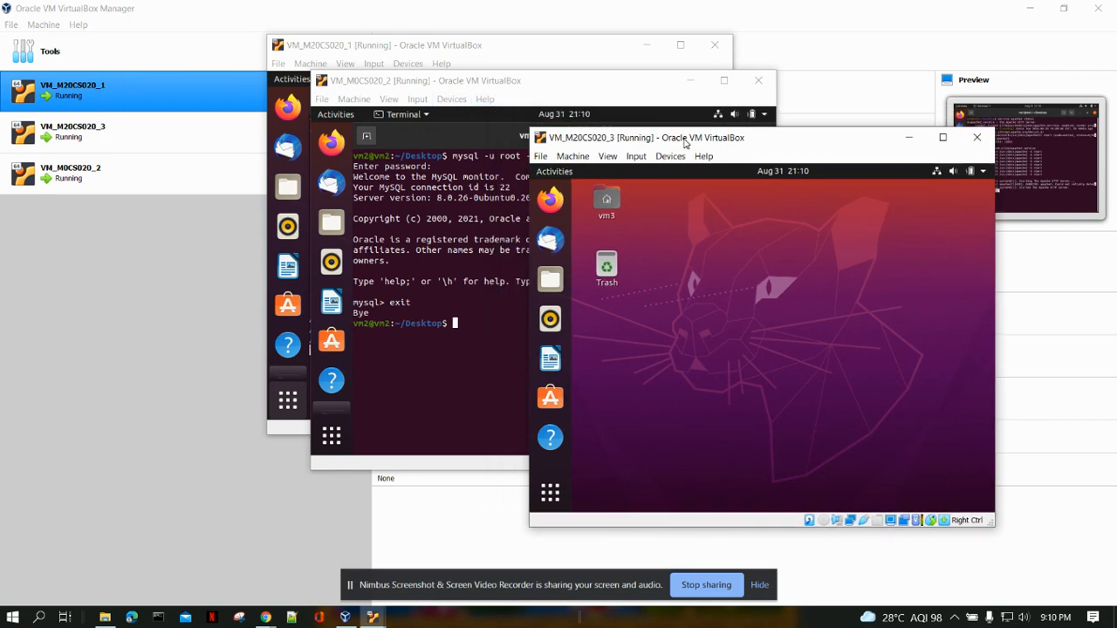
Minimize all three virtual machine windows to return to the VirtualBox Manager.
left_click(686, 81)
left_click(646, 45)
left_click(907, 138)
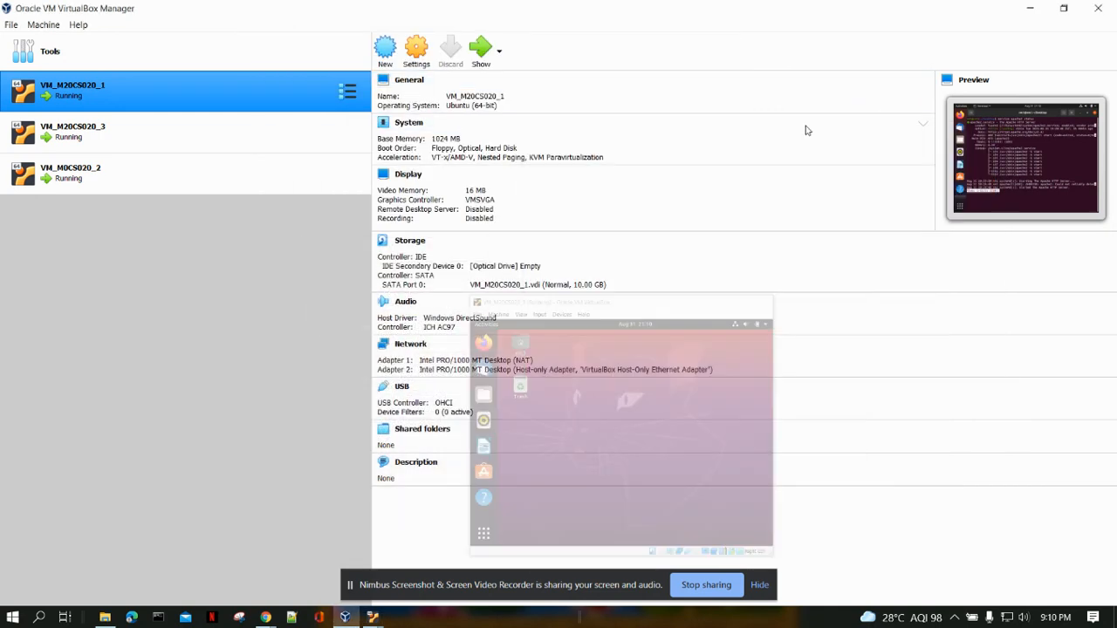
Examine the network settings of Adapter 1 and Adapter 2 for VM_M20CS020_1, and close the settings without changes.
left_click(418, 54)
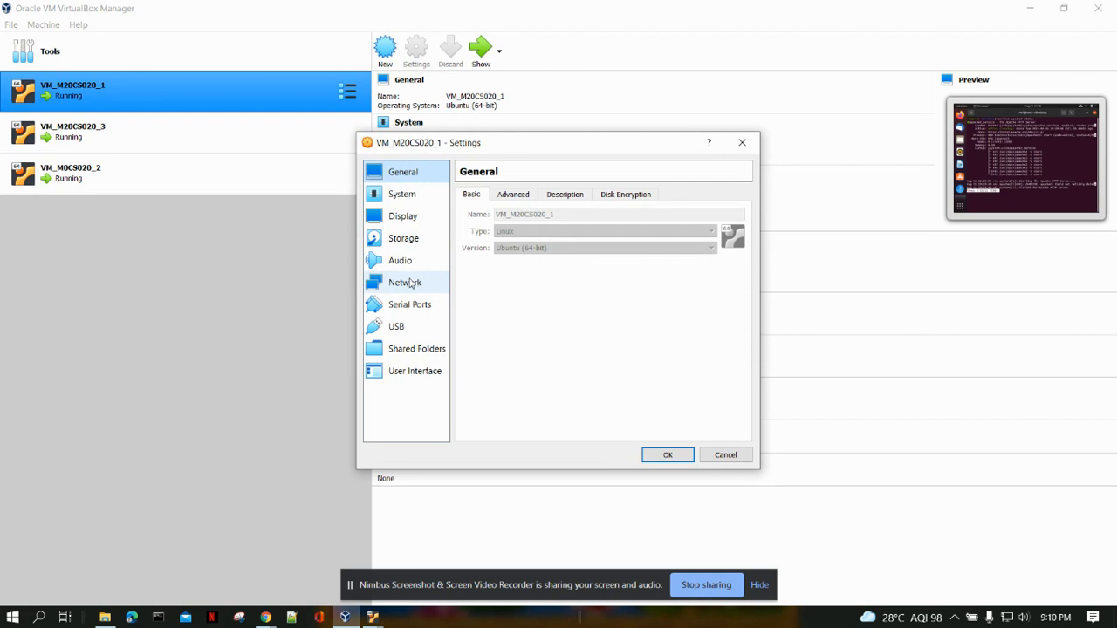
left_click(412, 286)
left_click_drag(481, 144, 611, 72)
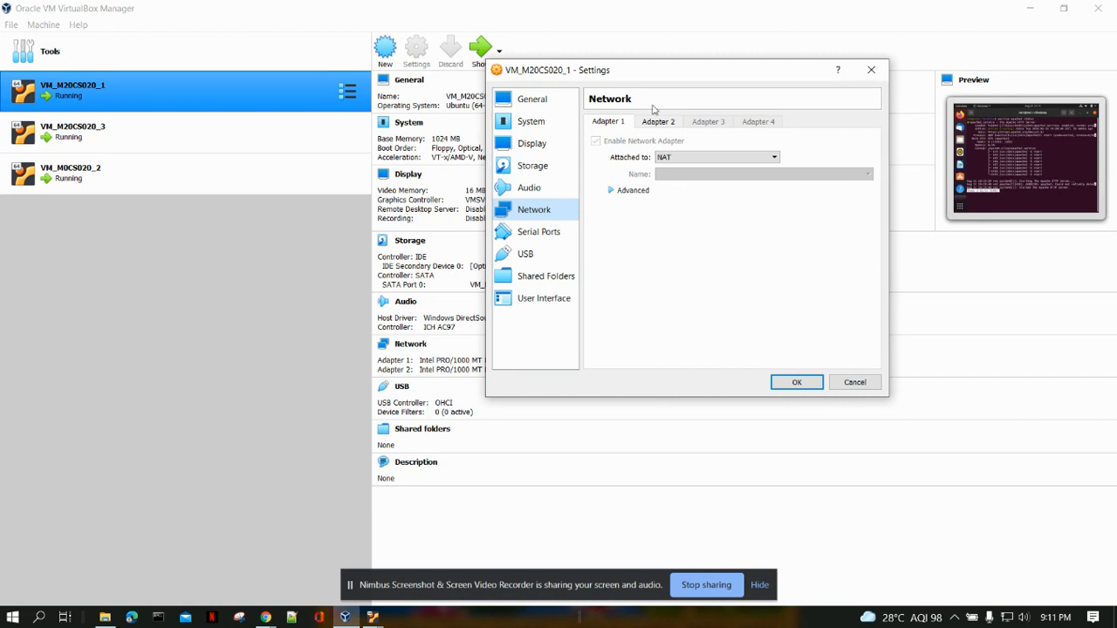
left_click_drag(636, 77, 586, 83)
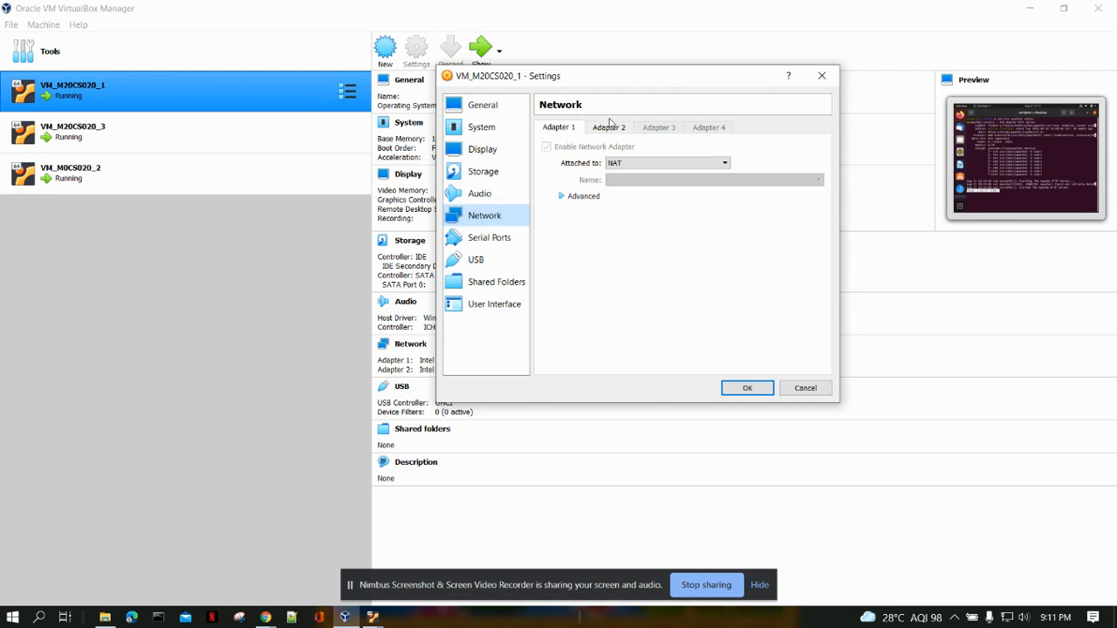
left_click(609, 129)
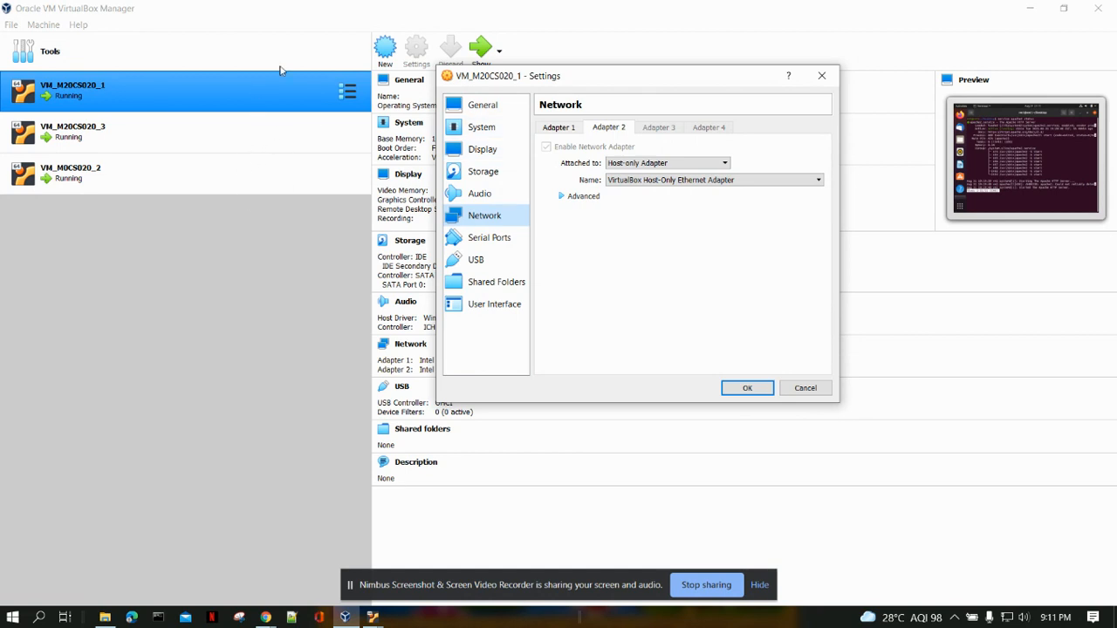
left_click(305, 14)
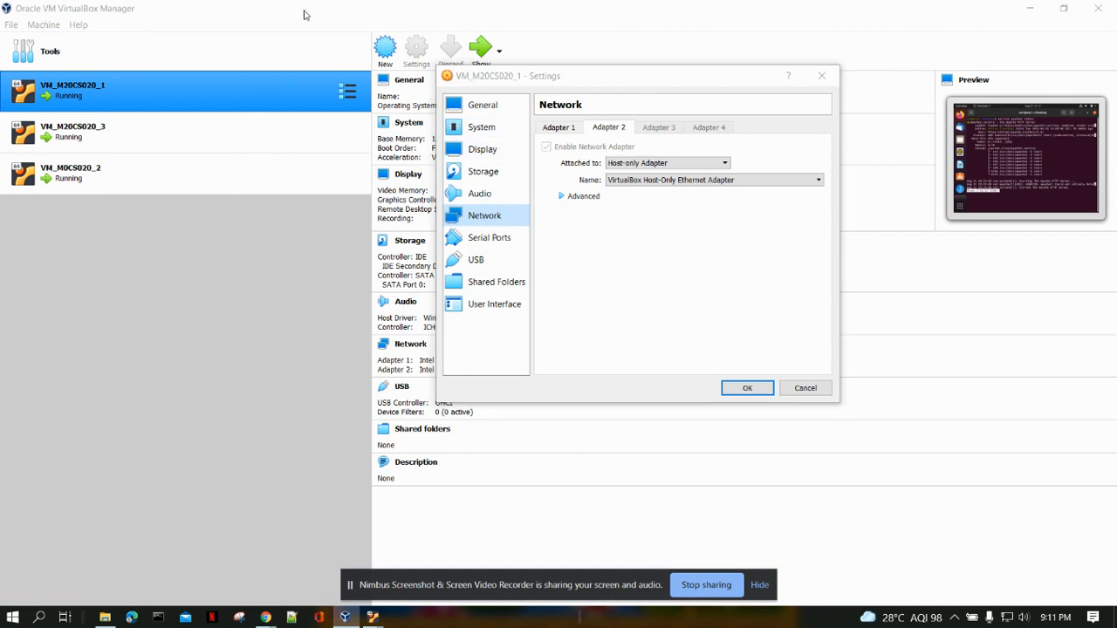
left_click(820, 79)
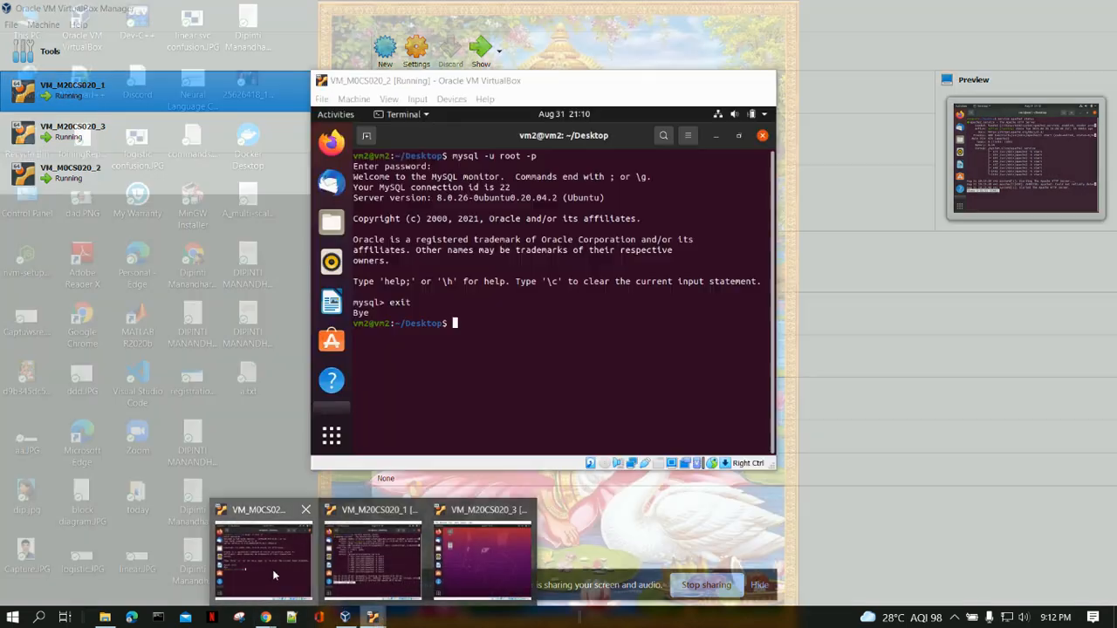
Restore the VM_M0CS020_2 window in front of the manager and reposition it.
left_click(272, 569)
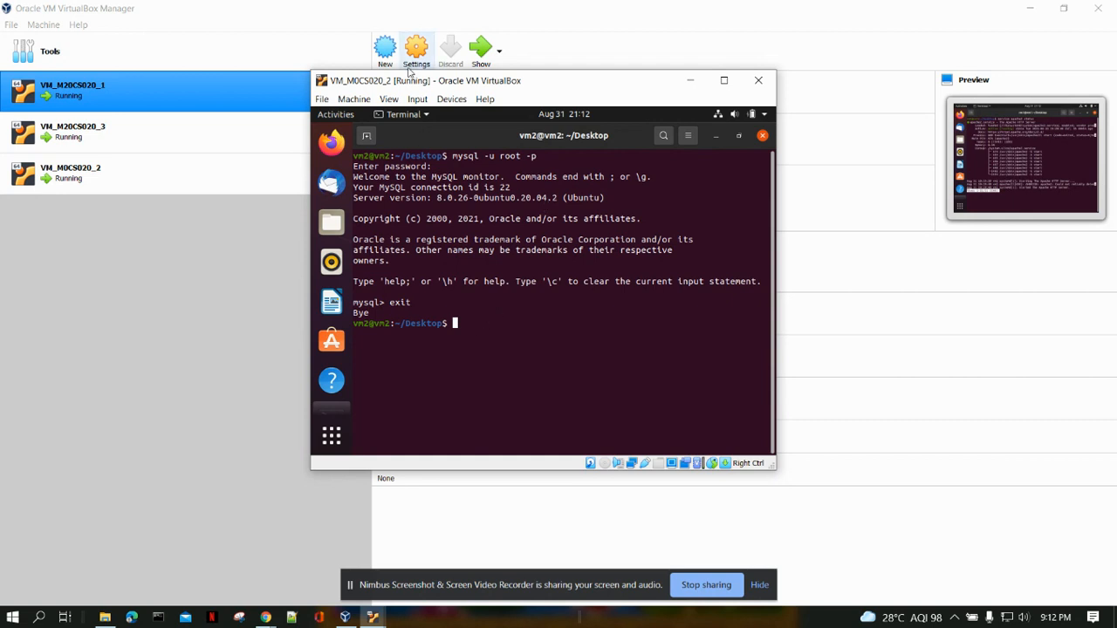
left_click_drag(389, 89, 416, 79)
type("ping")
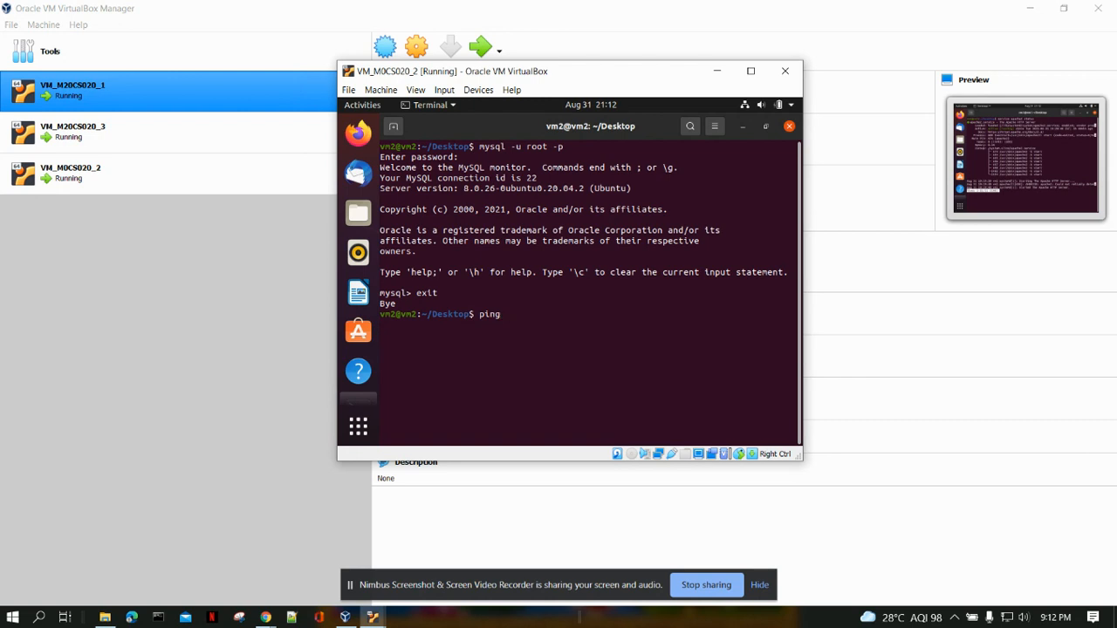
key("BackSpace")
List vm2's network interfaces with ifconfig -a and highlight the IPv4 address of enp0s8.
key("BackSpace")
key("BackSpace")
key("BackSpace")
type("ifco")
key("BackSpace")
key("BackSpace")
type("config -a")
key("Return")
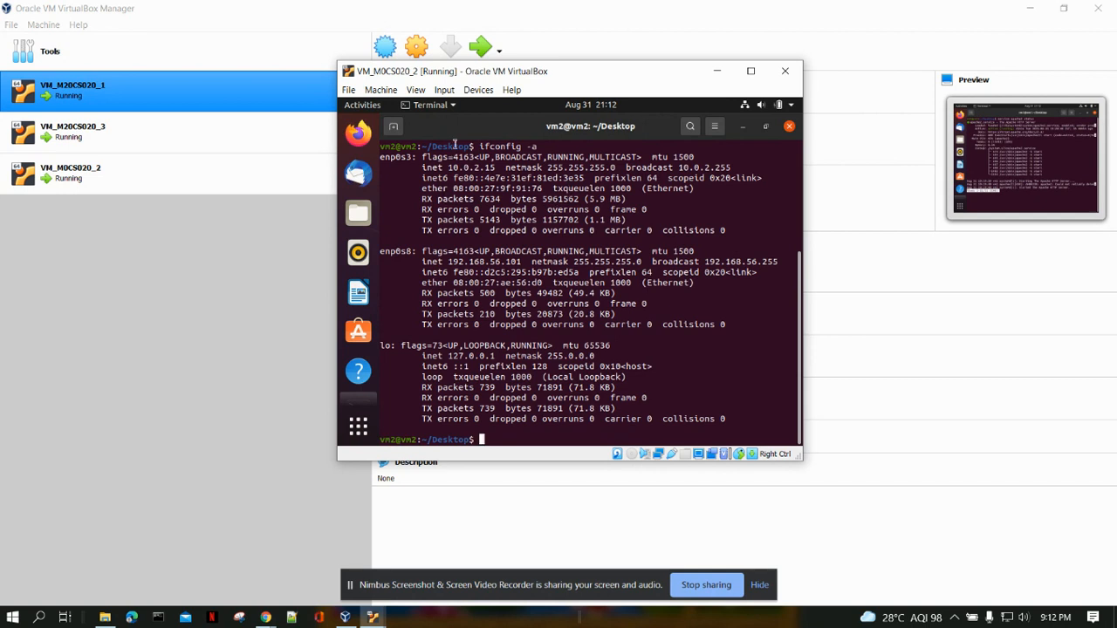
left_click_drag(539, 73, 418, 60)
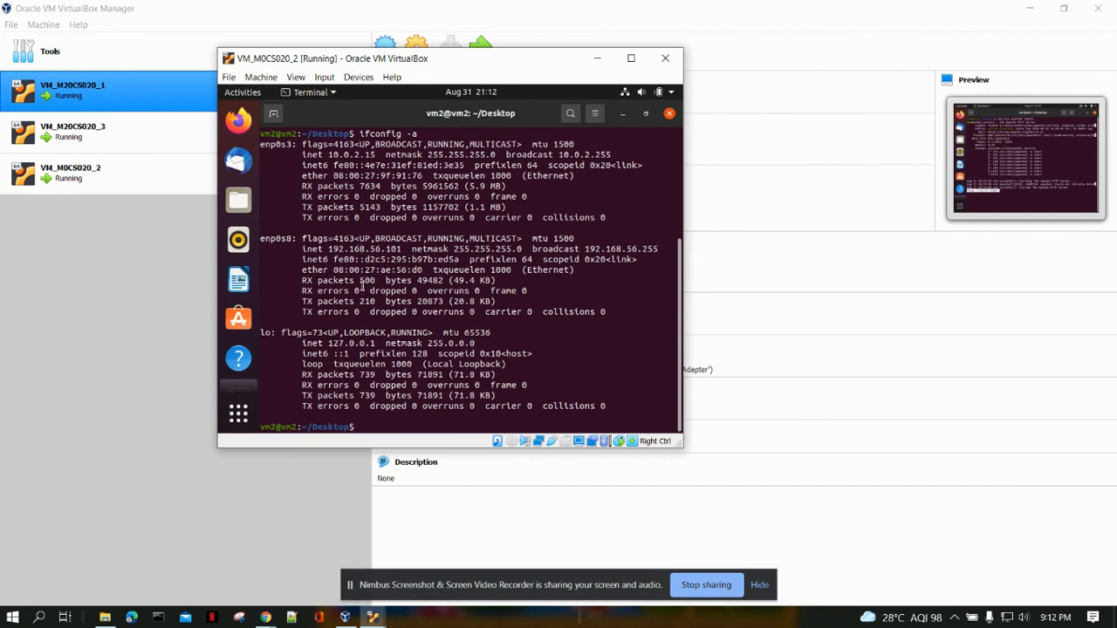
left_click_drag(329, 249, 408, 249)
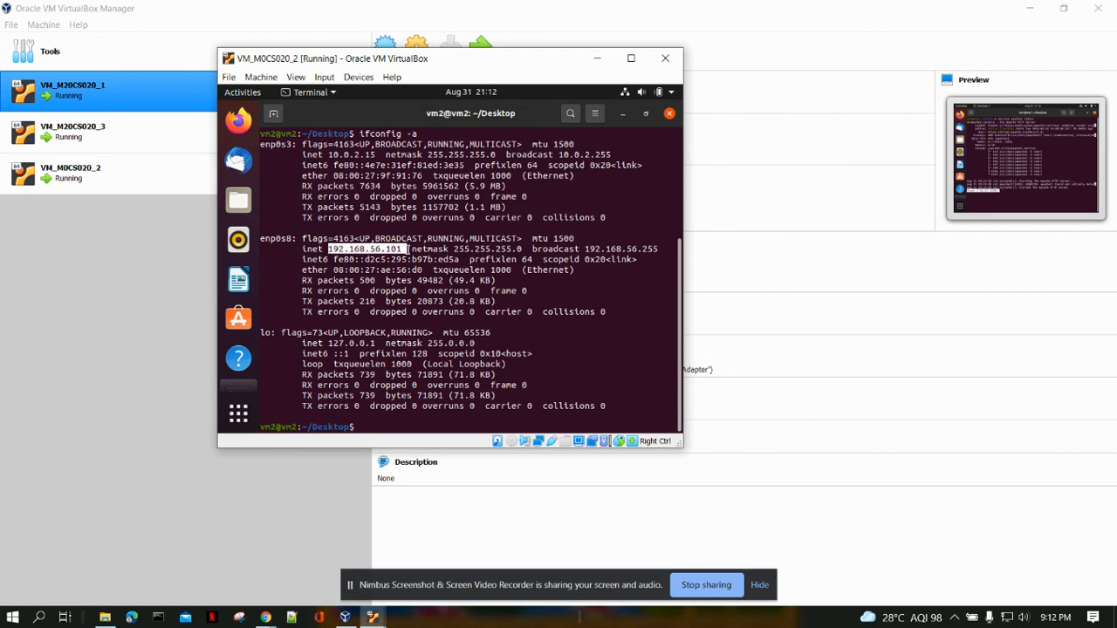
Bring up the VM_M20CS020_1 window beside VM_M0CS020_2 and quit the Apache status view to get back to the prompt.
left_click(373, 617)
left_click(286, 567)
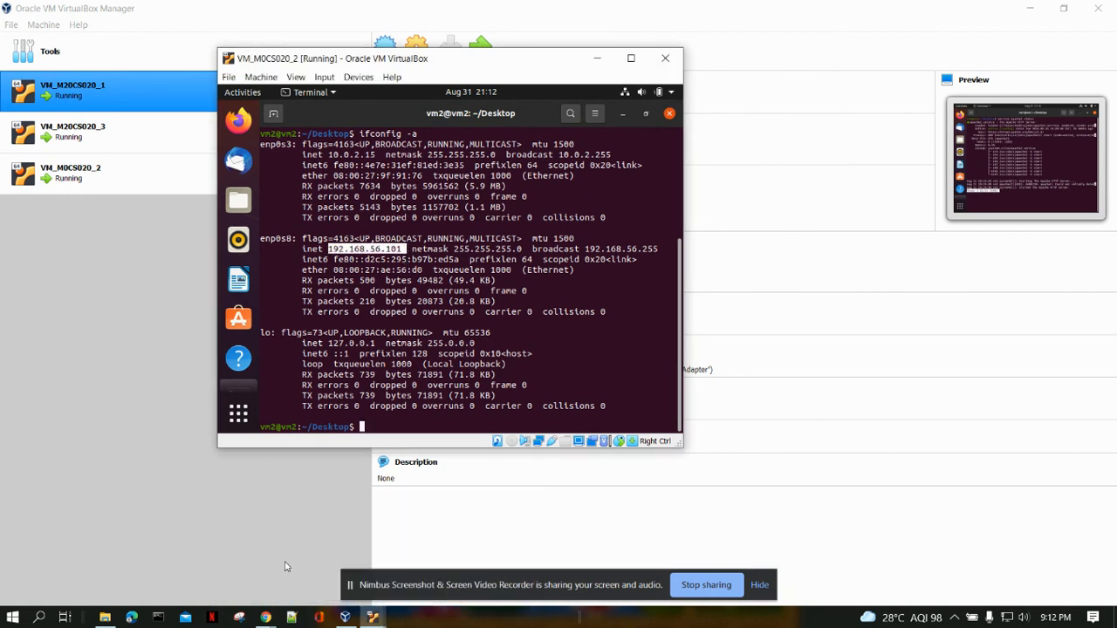
left_click(374, 618)
left_click(367, 559)
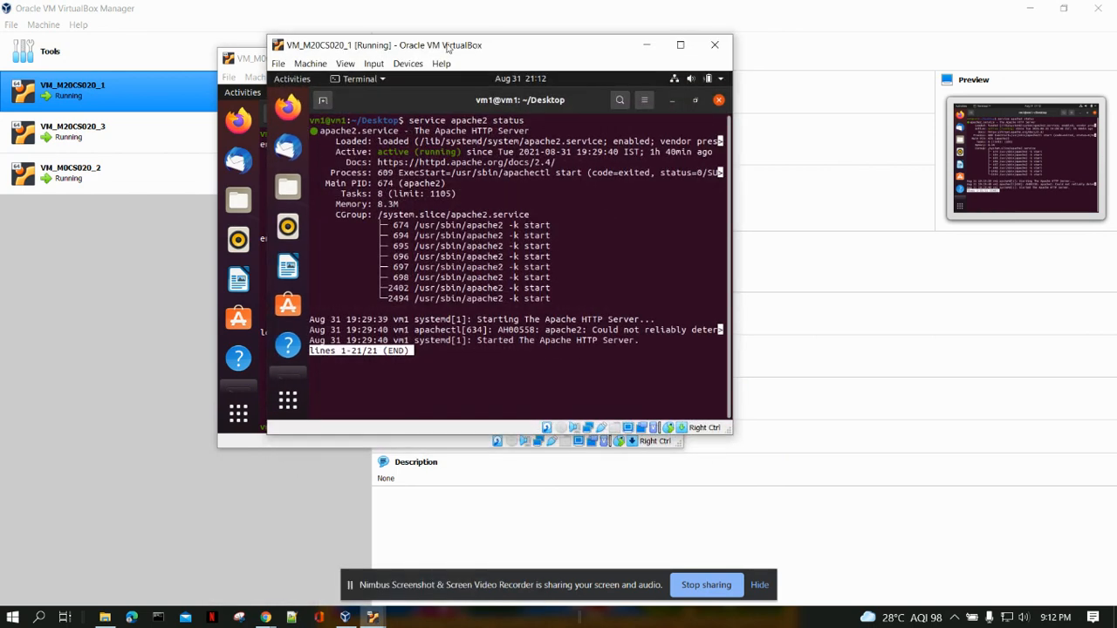
left_click_drag(447, 50, 792, 67)
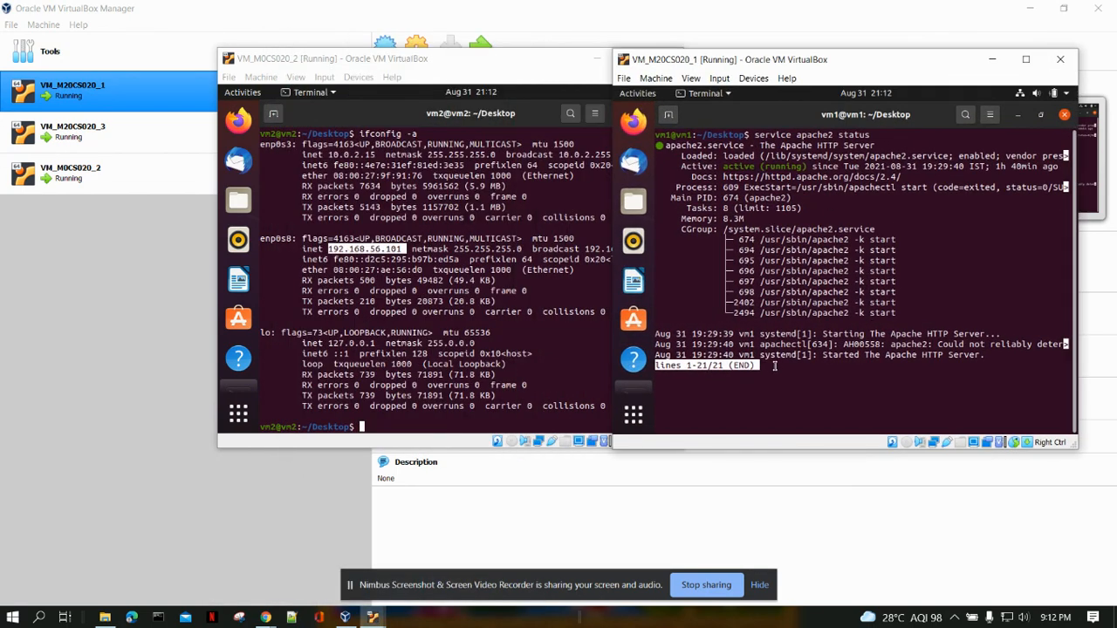
key("q")
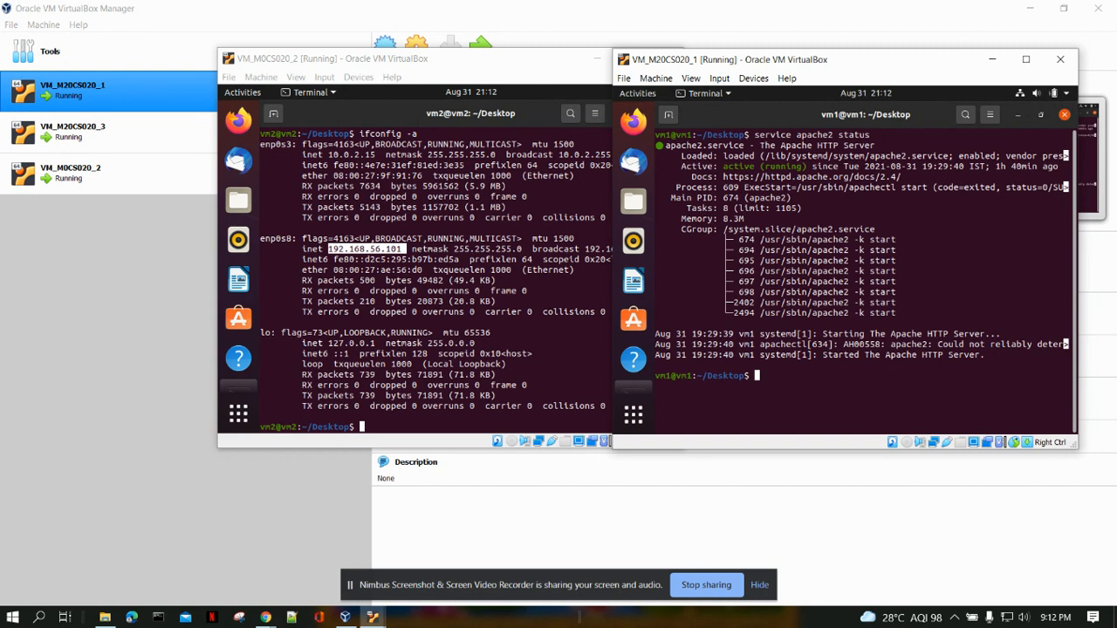
List vm1's network interfaces with ifconfig -a and highlight the IPv4 address of enp0s8.
type("ifconfig -a")
key("Return")
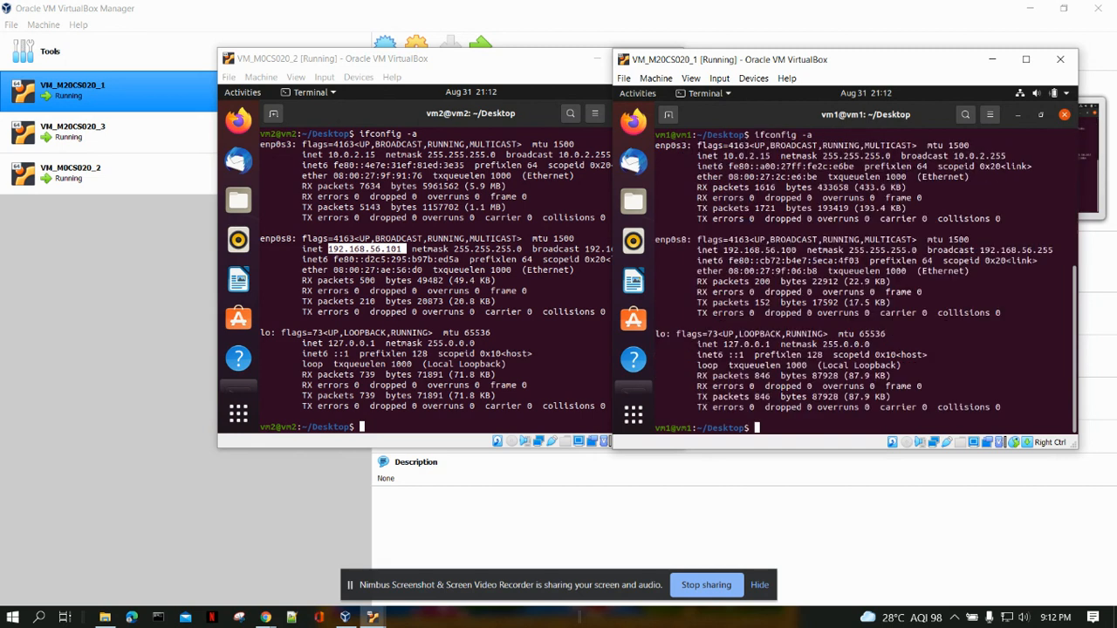
left_click_drag(724, 253, 791, 252)
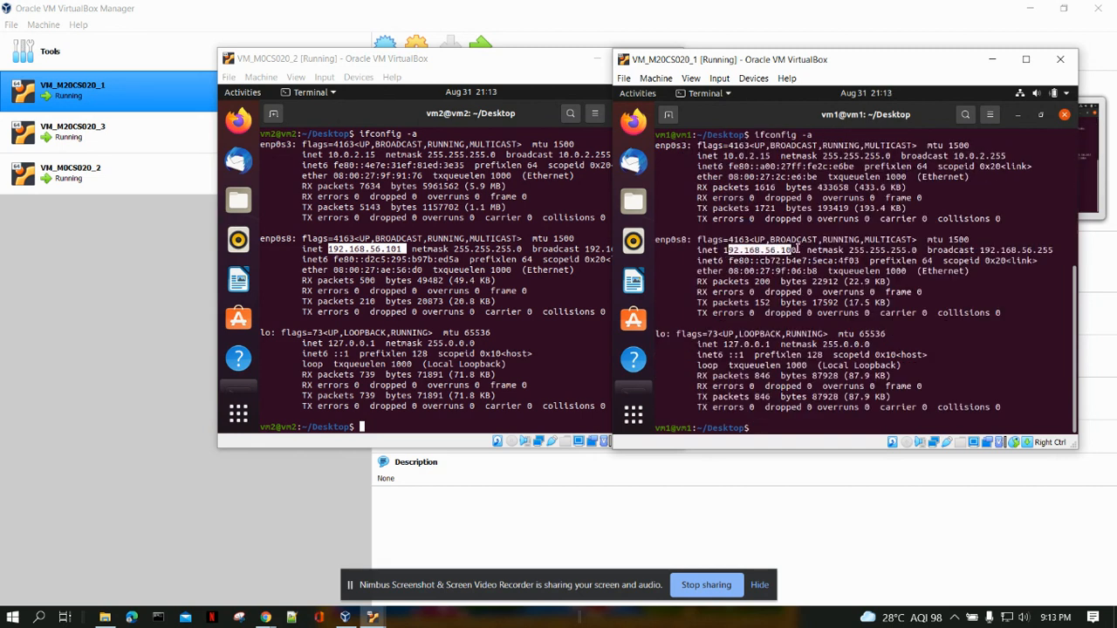
Bring up the VM_M20CS020_3 window, open a terminal on its desktop, and move the window over VM_M0CS020_2.
left_click(375, 617)
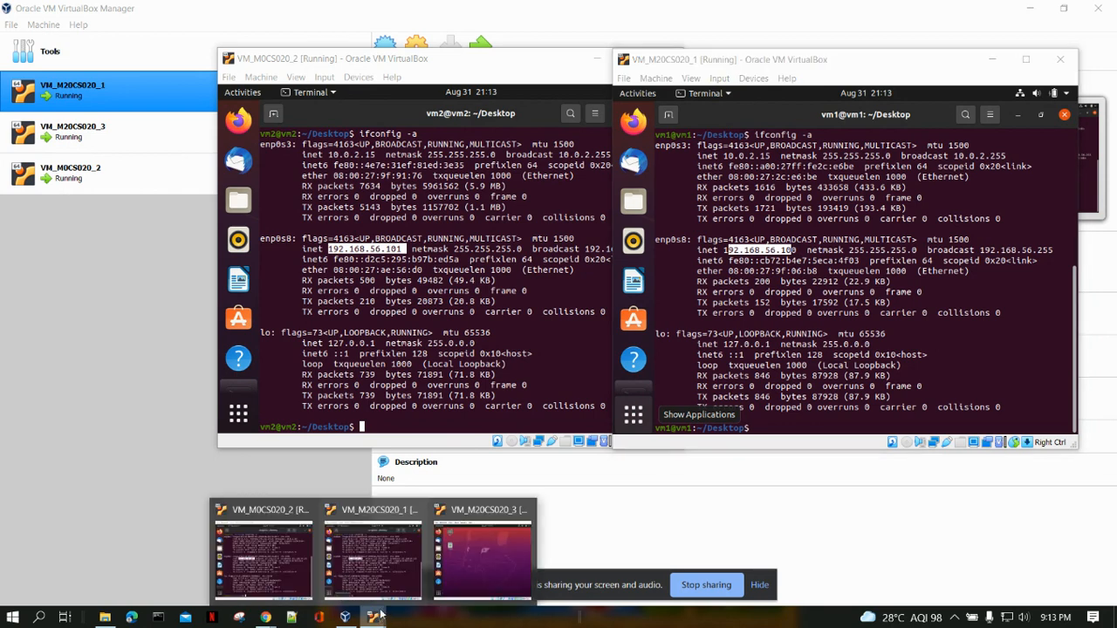
left_click(486, 556)
right_click(696, 224)
left_click(738, 309)
left_click_drag(746, 144, 445, 145)
List vm3's network interfaces with ifconfig -a and highlight the IPv4 address of enp0s8.
type("ifconfig")
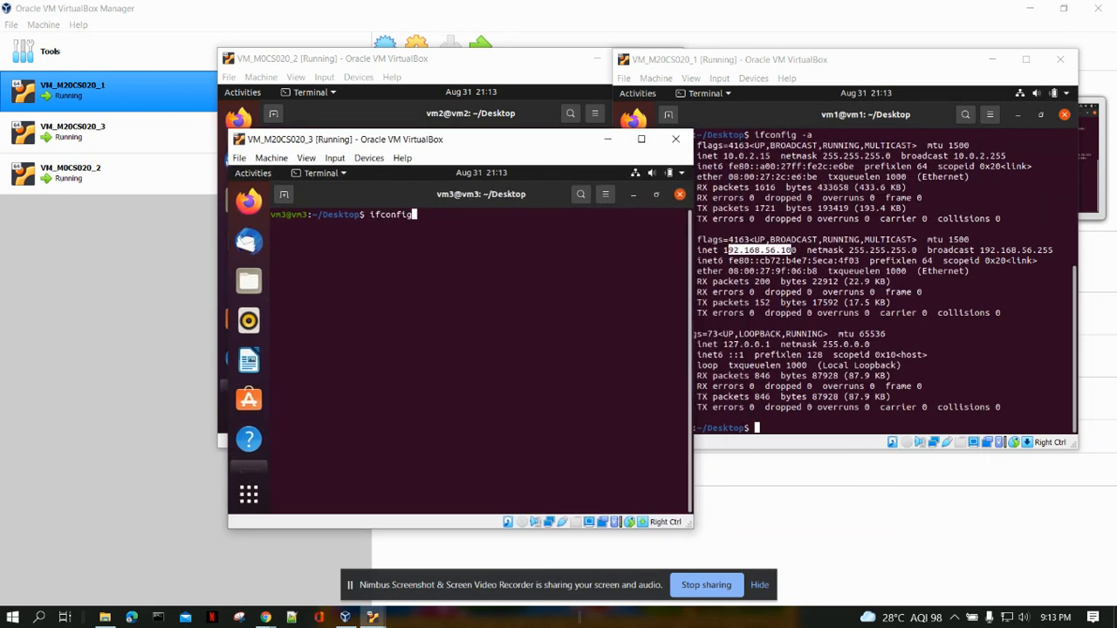
type(" -a")
key("Return")
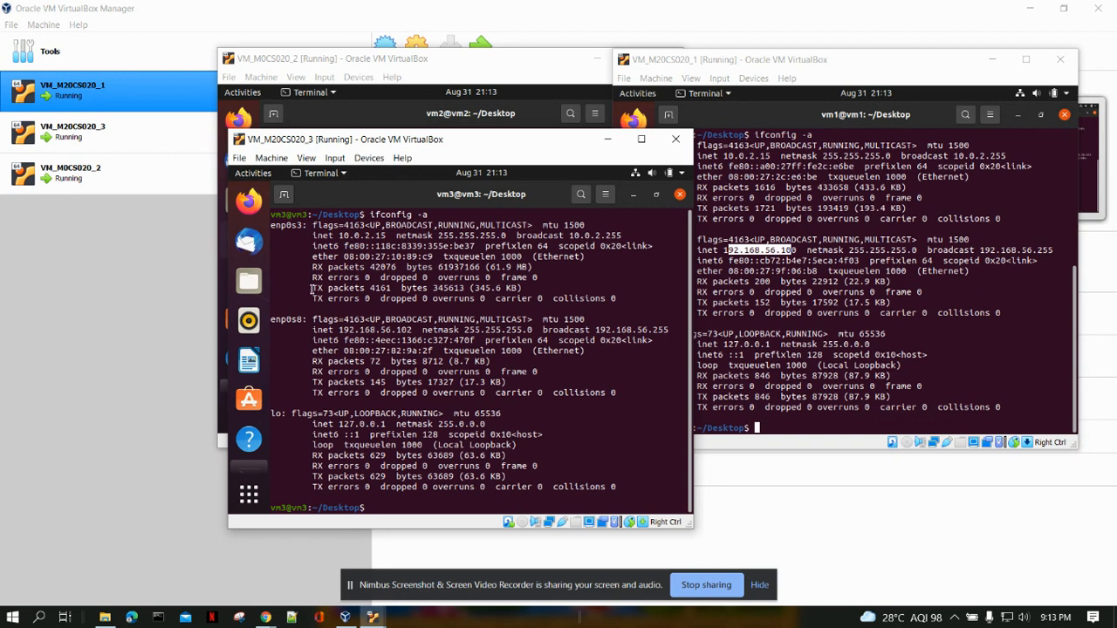
left_click_drag(341, 331, 423, 338)
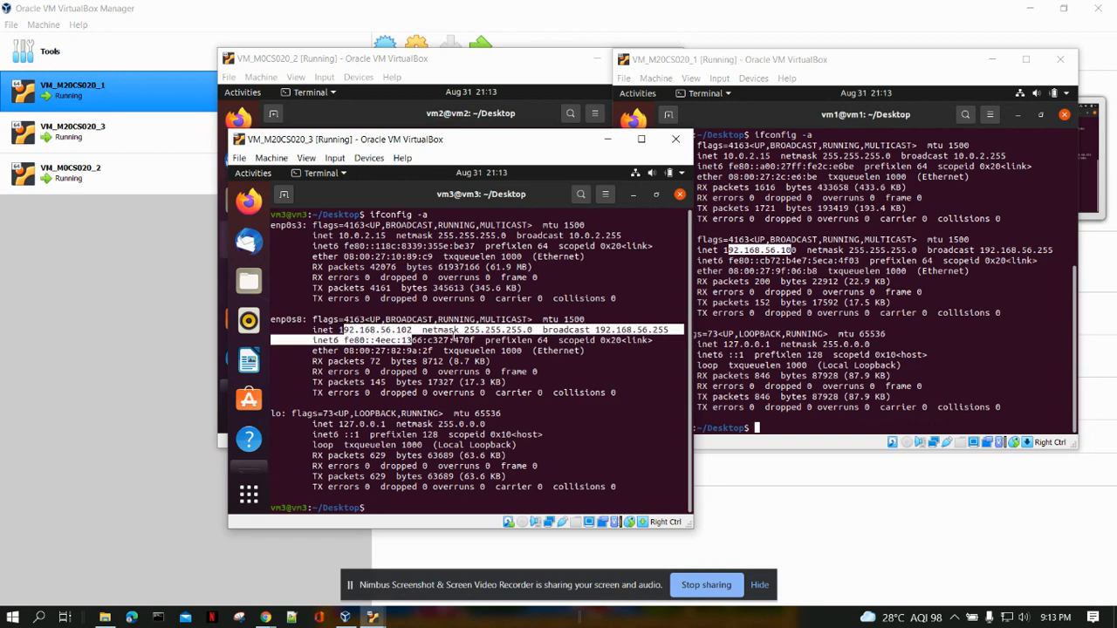
left_click(423, 327)
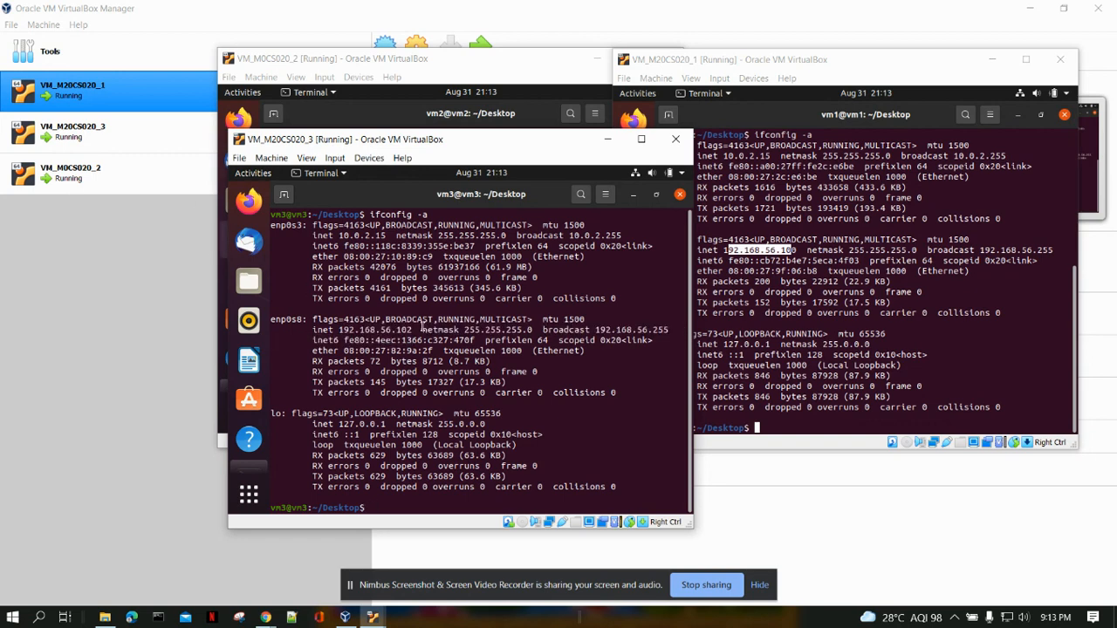
Bring VM_M0CS020_2 to the front, ping vm1 at 192.168.56.100 from its terminal, and stop the ping.
left_click(445, 122)
left_click(600, 149)
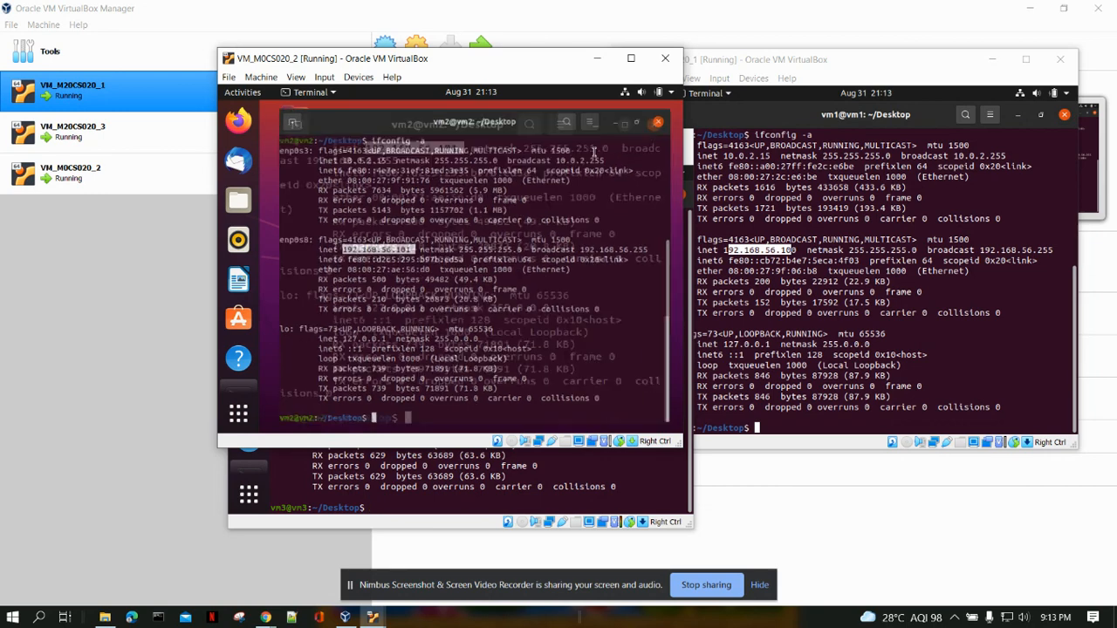
left_click(384, 427)
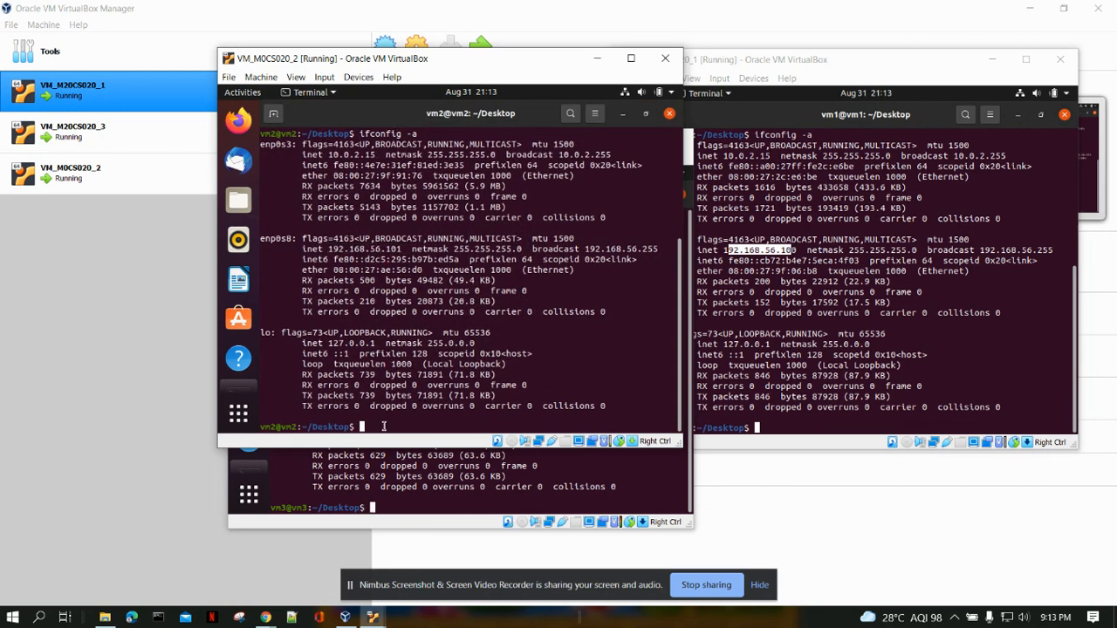
type("ping 192.168.56.100")
key("Return")
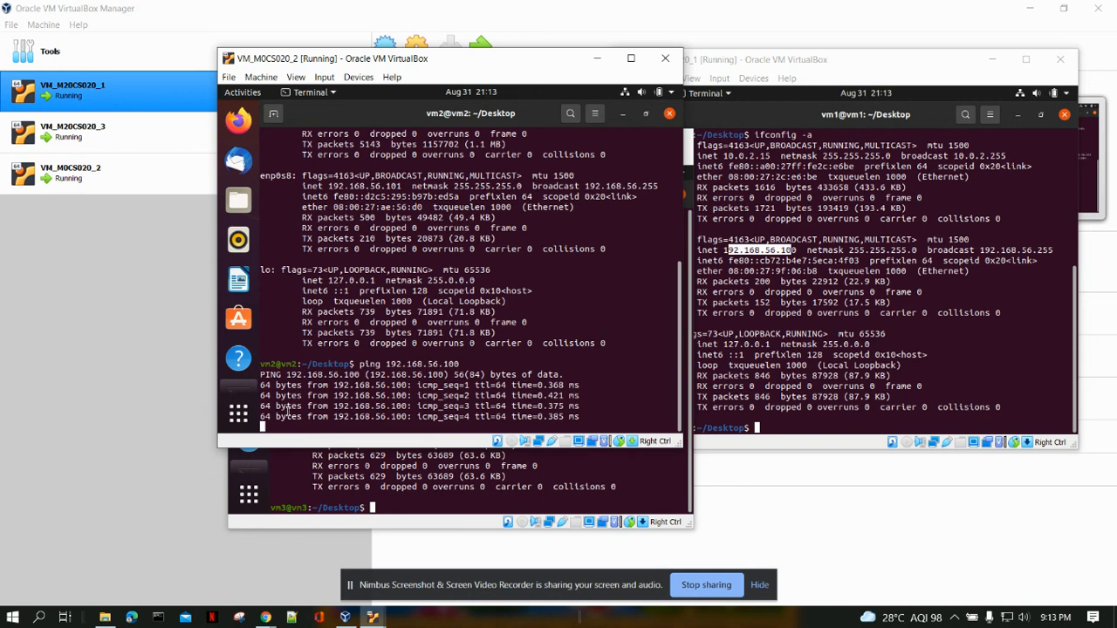
key("ctrl+c")
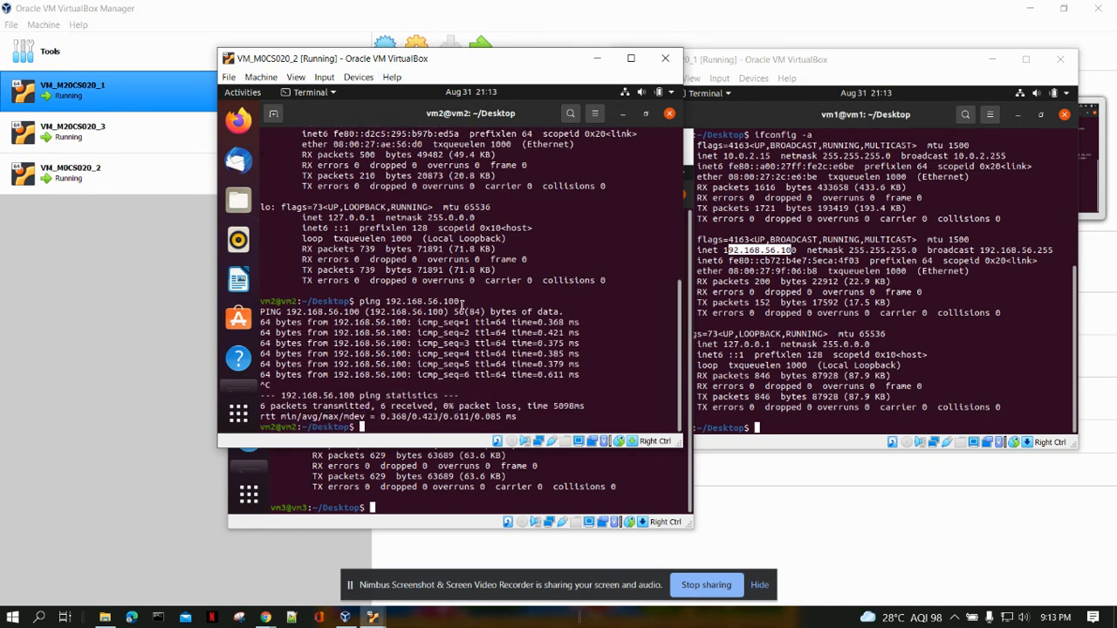
Ping 192.168.56.101 from the vm2 terminal and stop it after a few replies.
key("Up")
type("1")
key("Return")
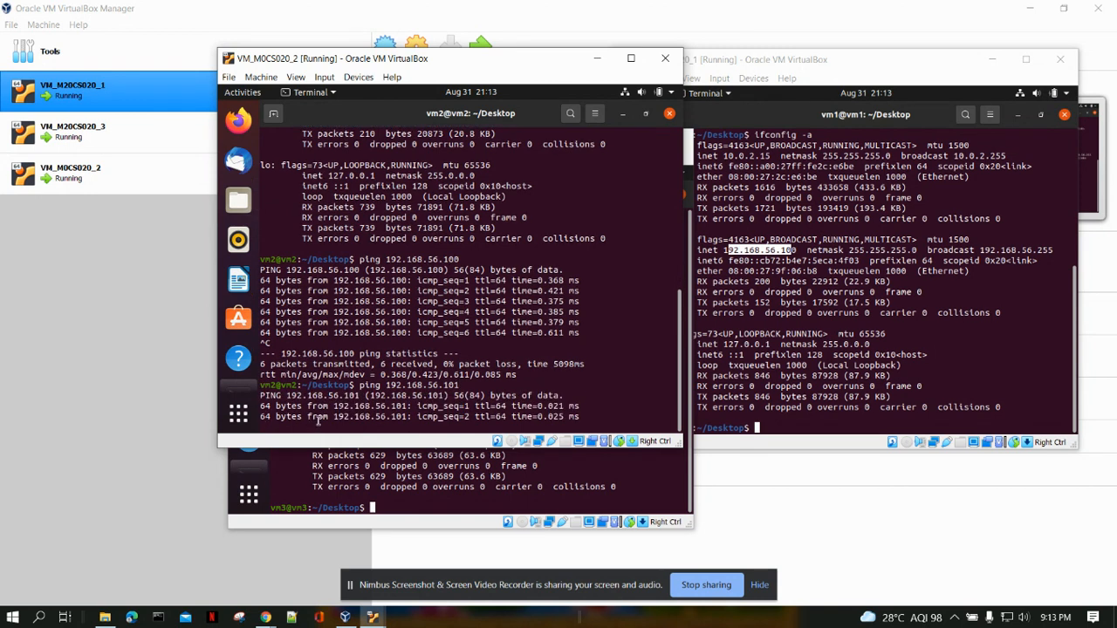
key("ctrl+c")
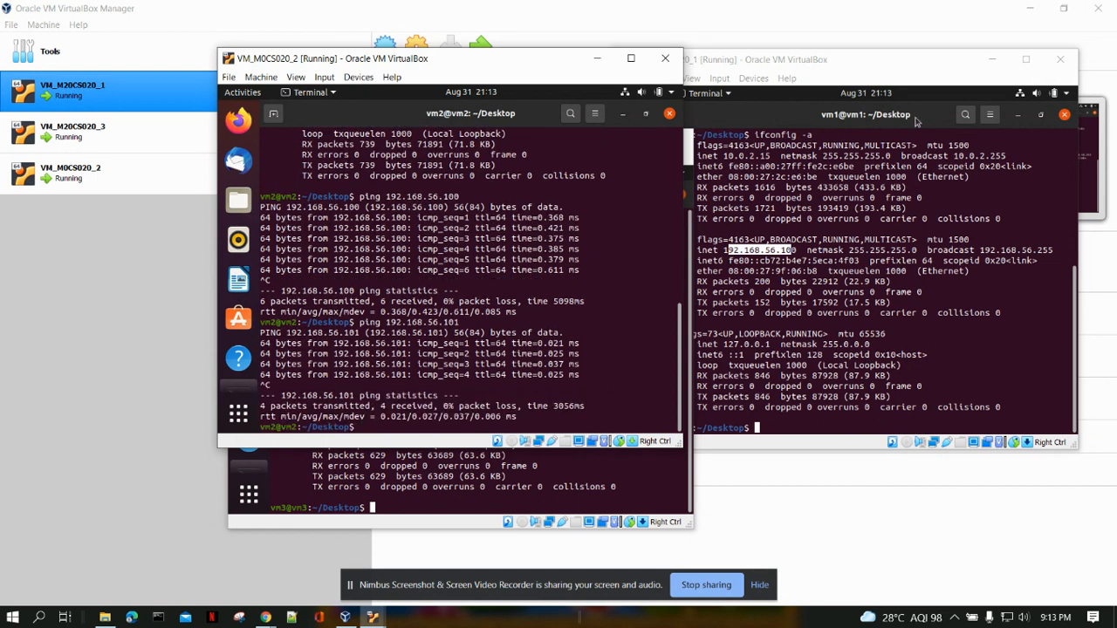
Ping vm2 at 192.168.56.101 from the vm1 terminal, shift the VM_M20CS020_1 window over VM_M0CS020_2, and stop the ping.
left_click(820, 77)
left_click(793, 425)
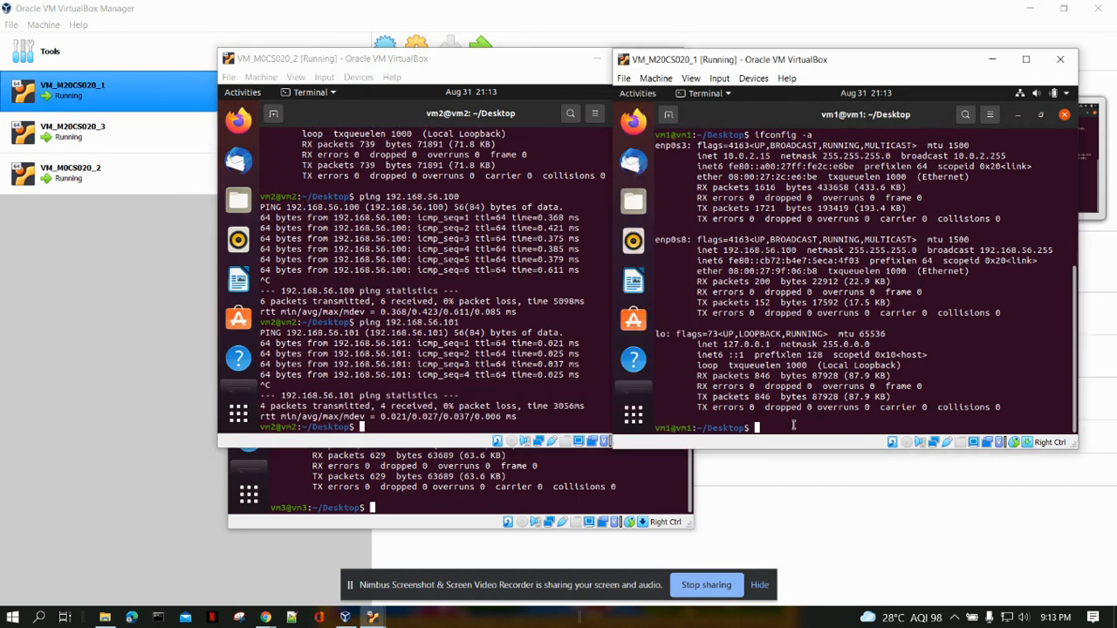
type("ping 19")
type("20")
type(".1")
type("68.56.1")
type("01")
key("Return")
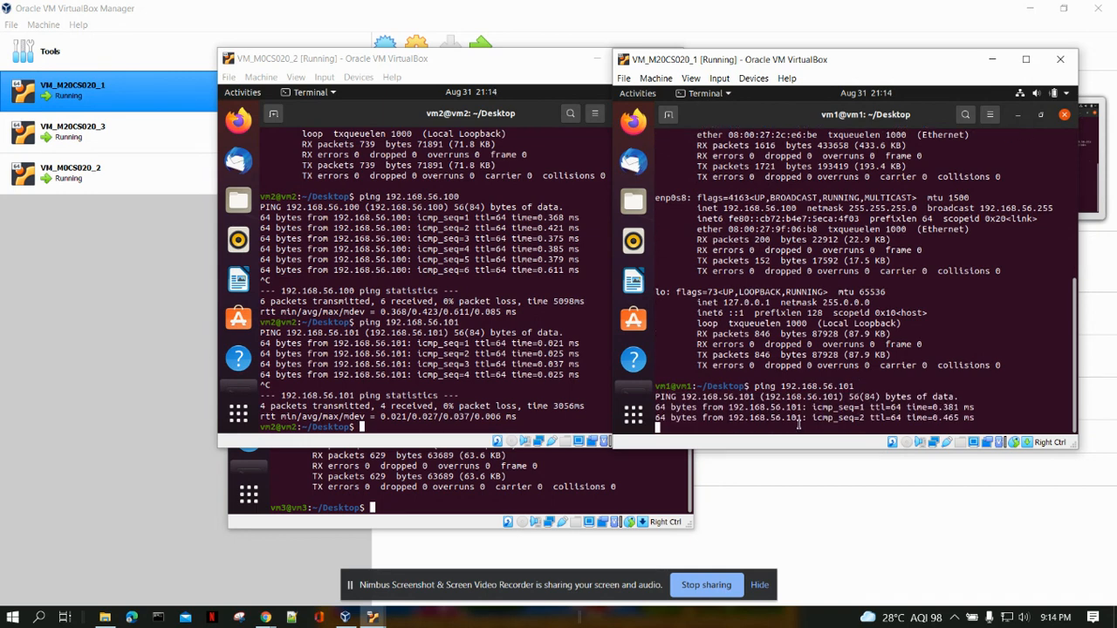
left_click_drag(780, 63, 682, 68)
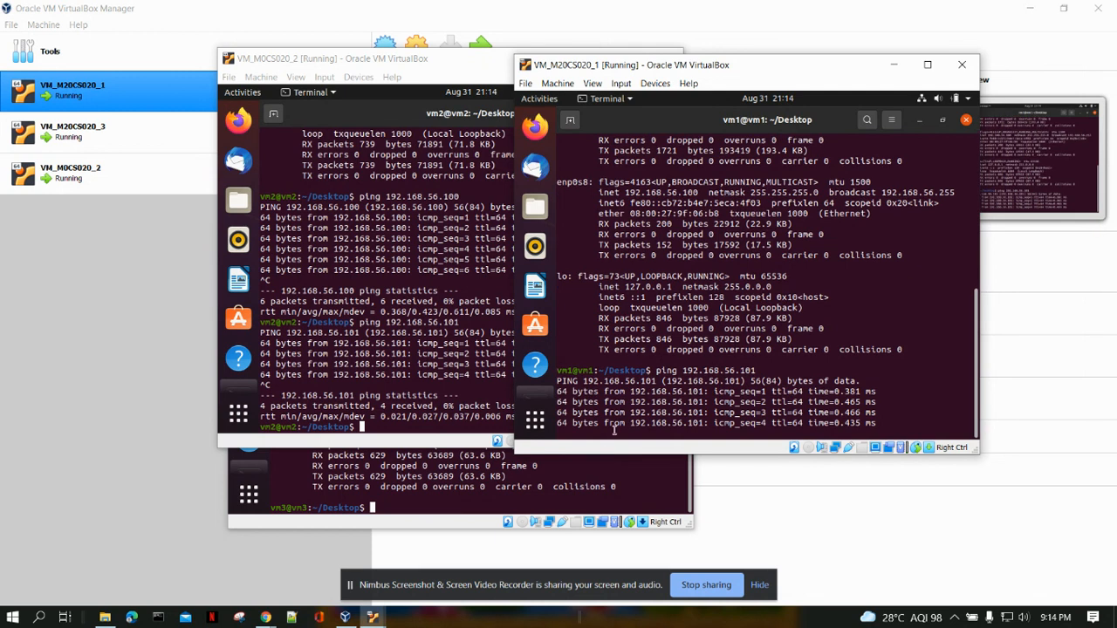
key("ctrl+c")
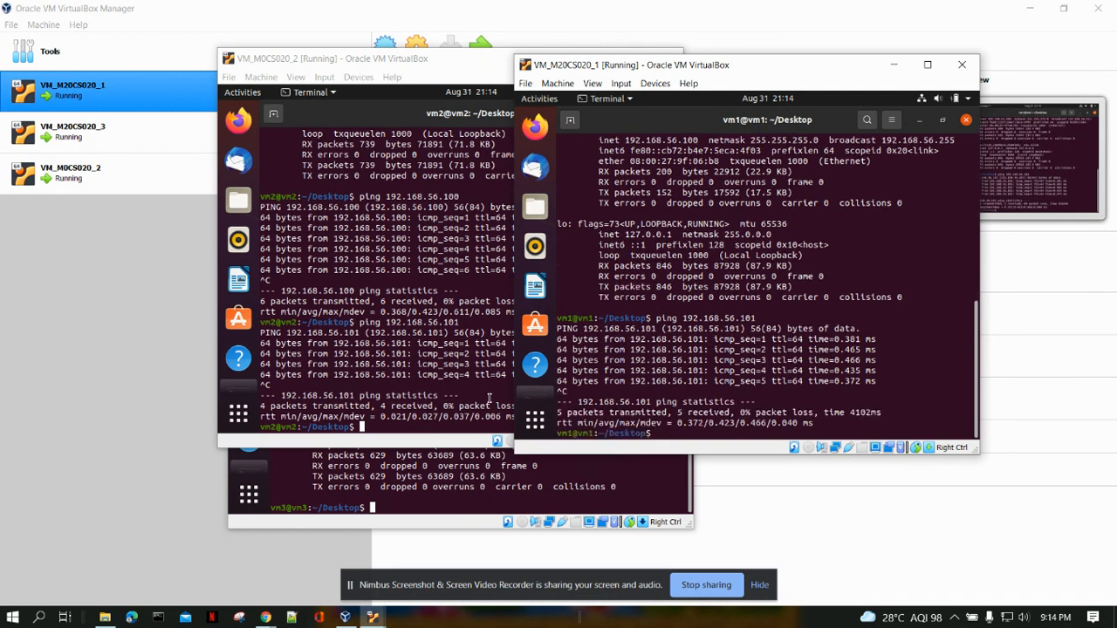
Ping vm3 at 192.168.56.102 from the vm1 terminal and stop it after a few replies.
key("Up")
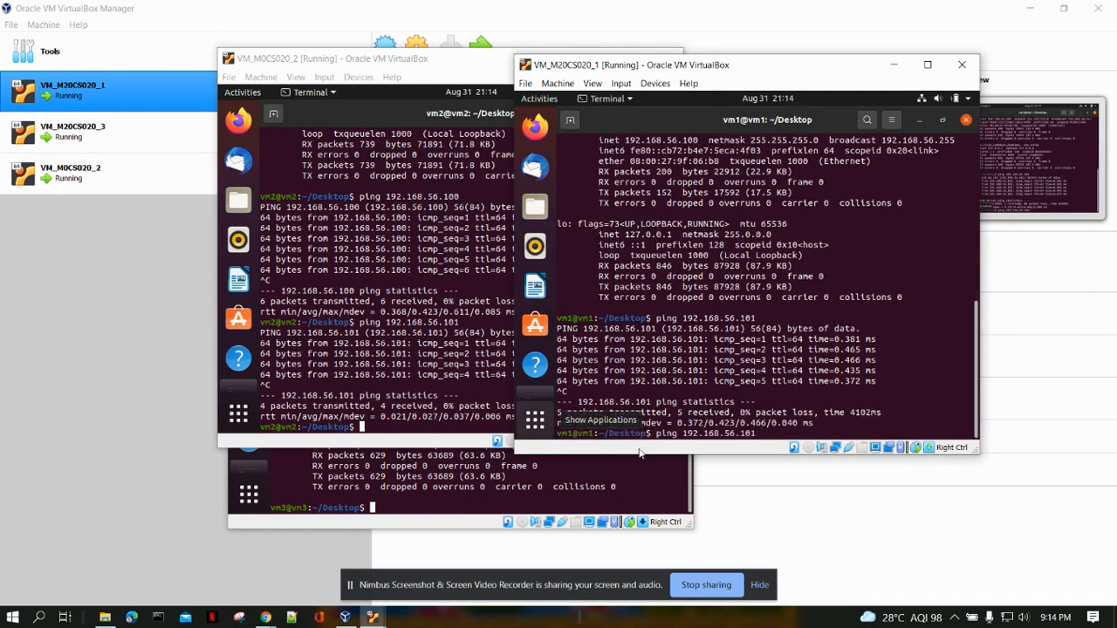
type("3")
type("1")
key("BackSpace")
type("2")
key("Return")
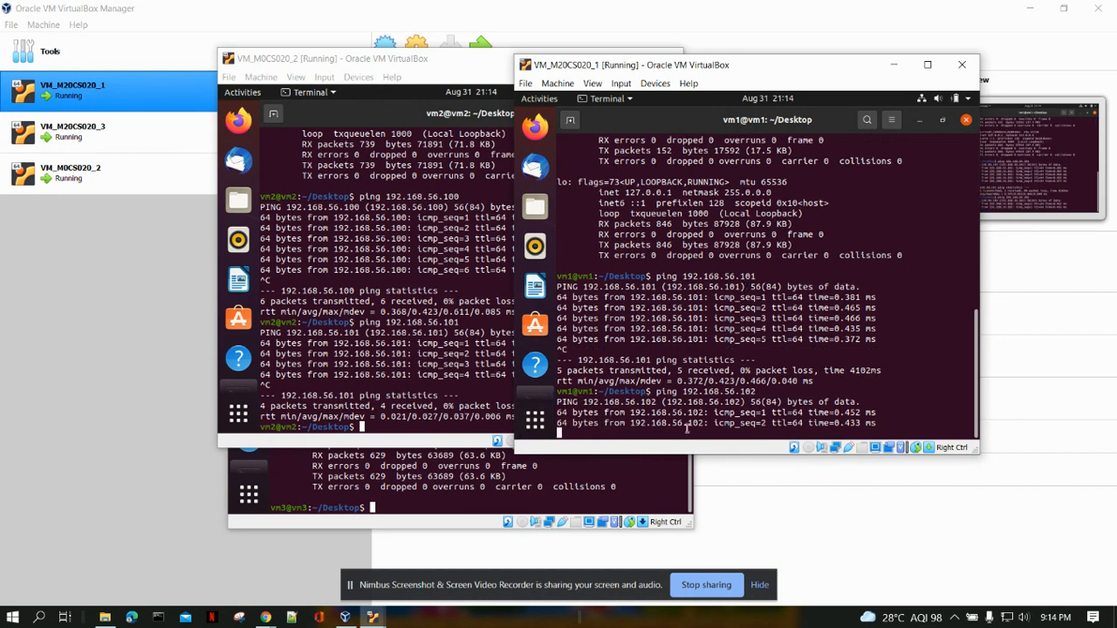
key("ctrl+c")
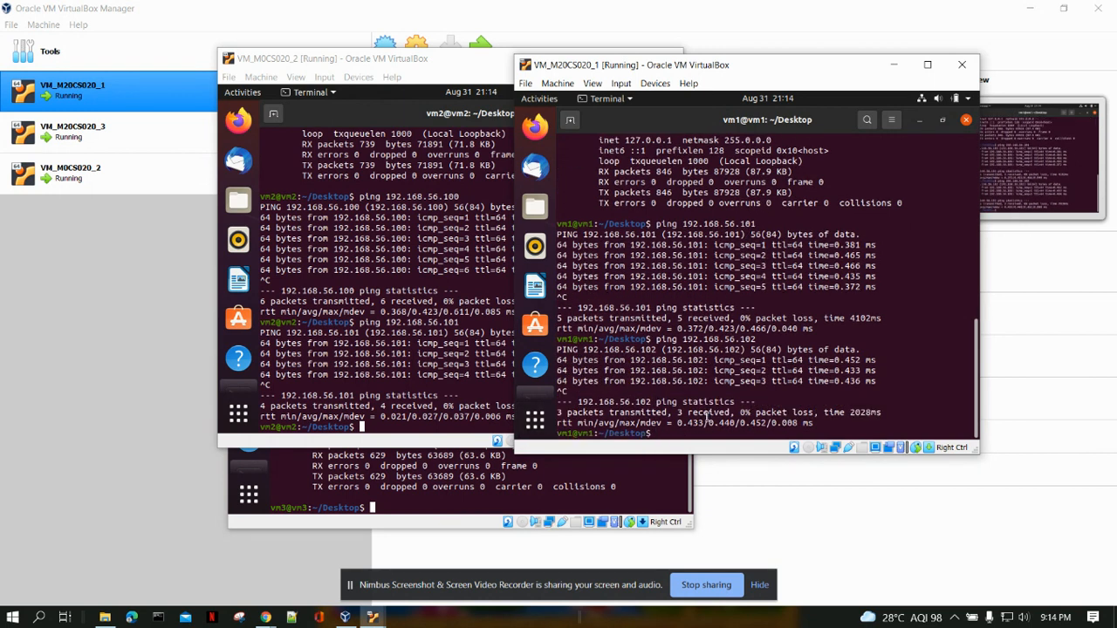
Move the VM_M0CS020_2 window aside and place the VM_M20CS020_3 window in front with its terminal fully visible.
left_click_drag(354, 57, 550, 77)
left_click_drag(312, 145, 421, 81)
left_click_drag(526, 81, 347, 76)
Ping vm1 at 192.168.56.100 from the vm3 terminal and stop it after a few replies.
type("ping 1")
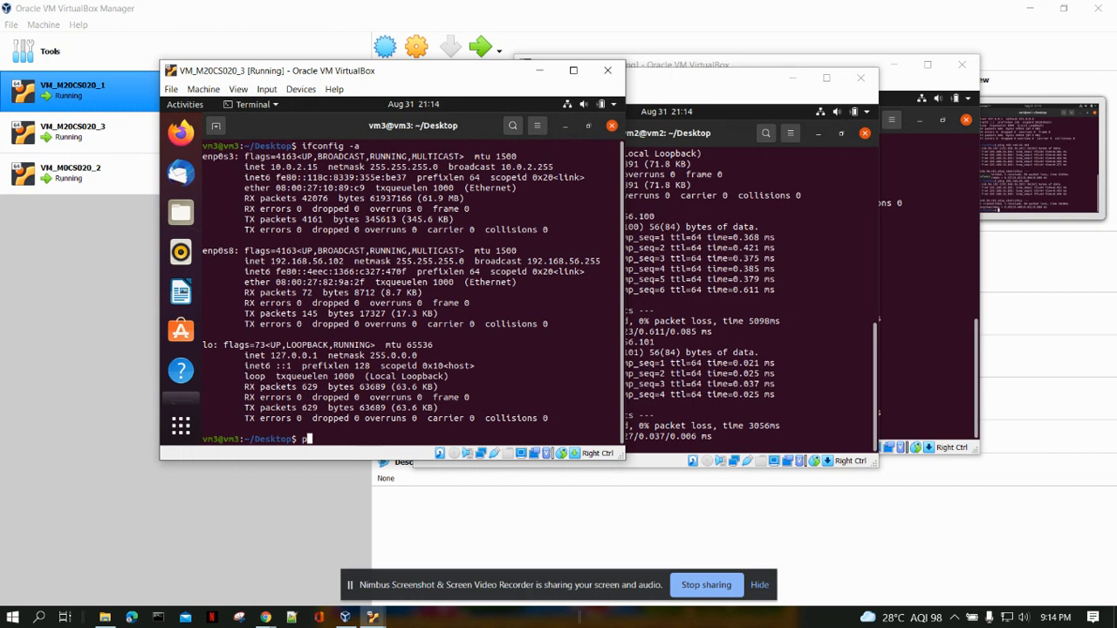
type("92.56.")
key("BackSpace")
key("BackSpace")
key("BackSpace")
type("168.56.100")
key("Return")
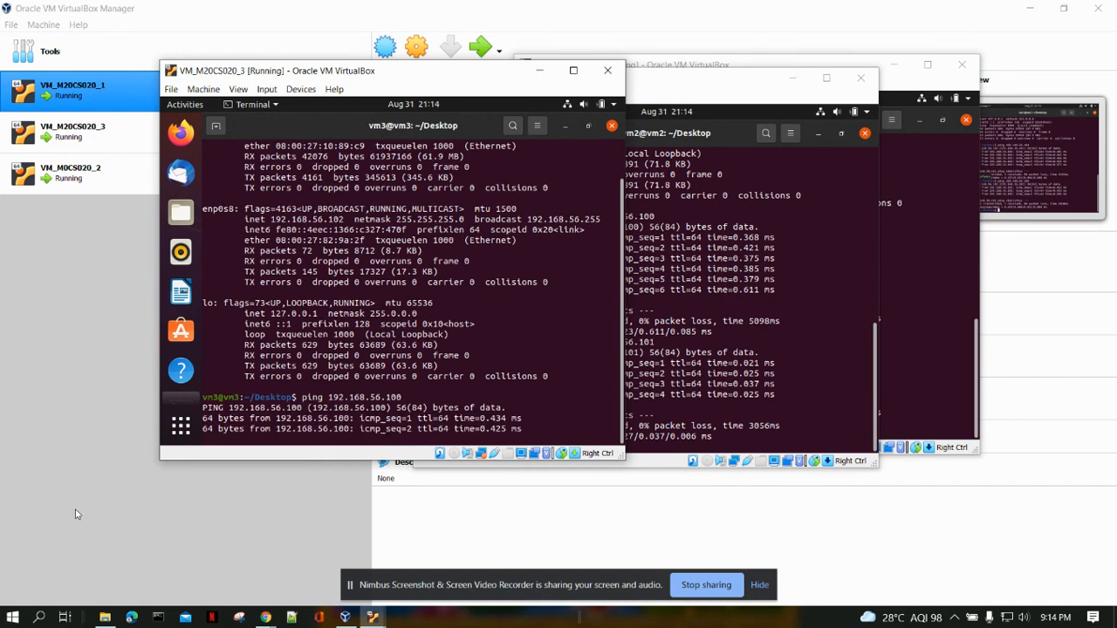
key("ctrl+c")
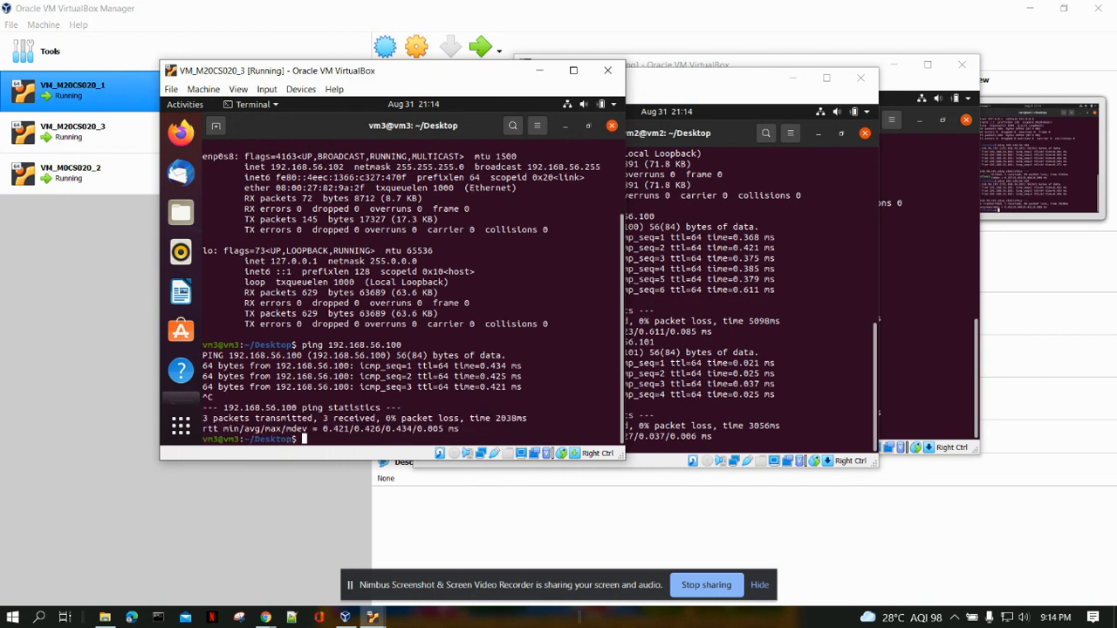
Ping vm2 at 192.168.56.101 from the vm3 terminal and stop it after a few replies.
type("ping 192.168.56.101")
key("Return")
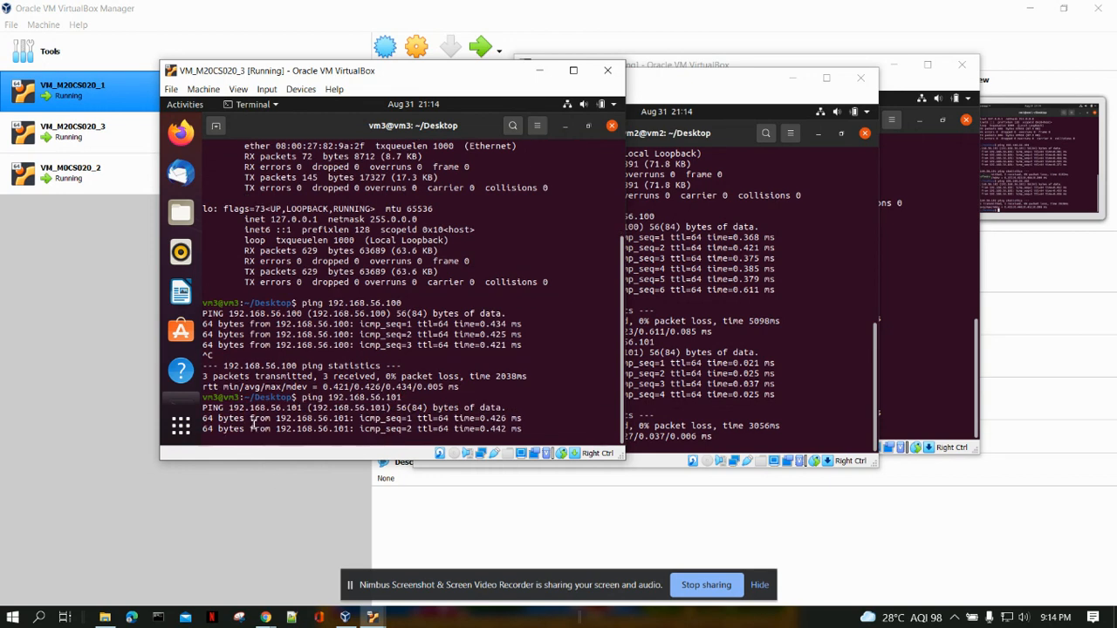
key("ctrl+c")
Spread the three VM windows apart so the ping output of each terminal can be seen.
left_click_drag(371, 73, 273, 93)
left_click_drag(629, 76, 624, 147)
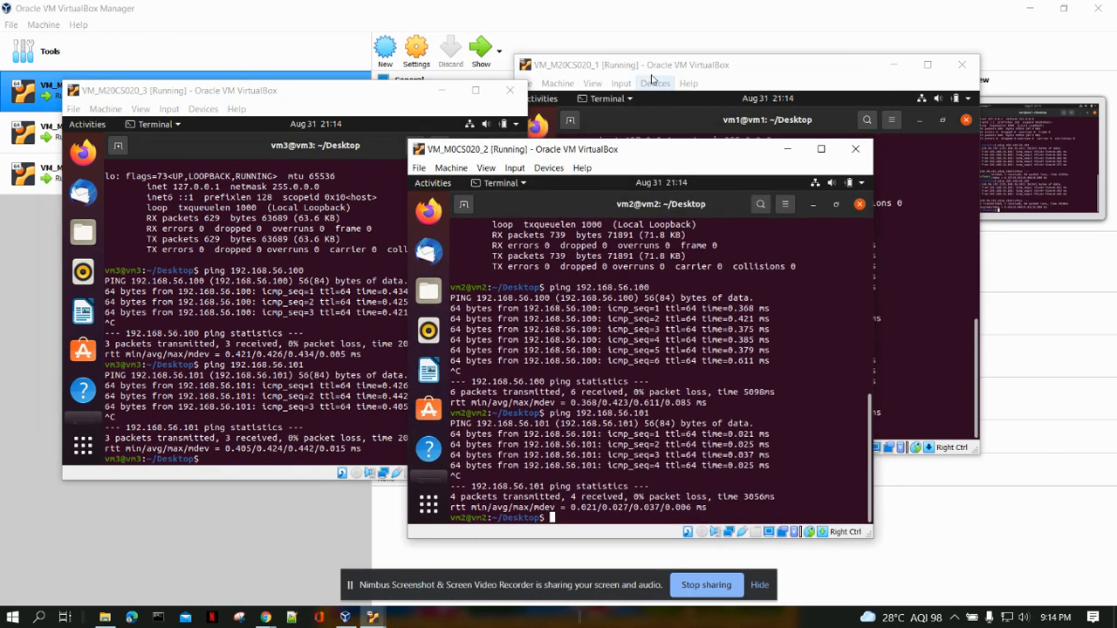
left_click_drag(652, 71, 738, 54)
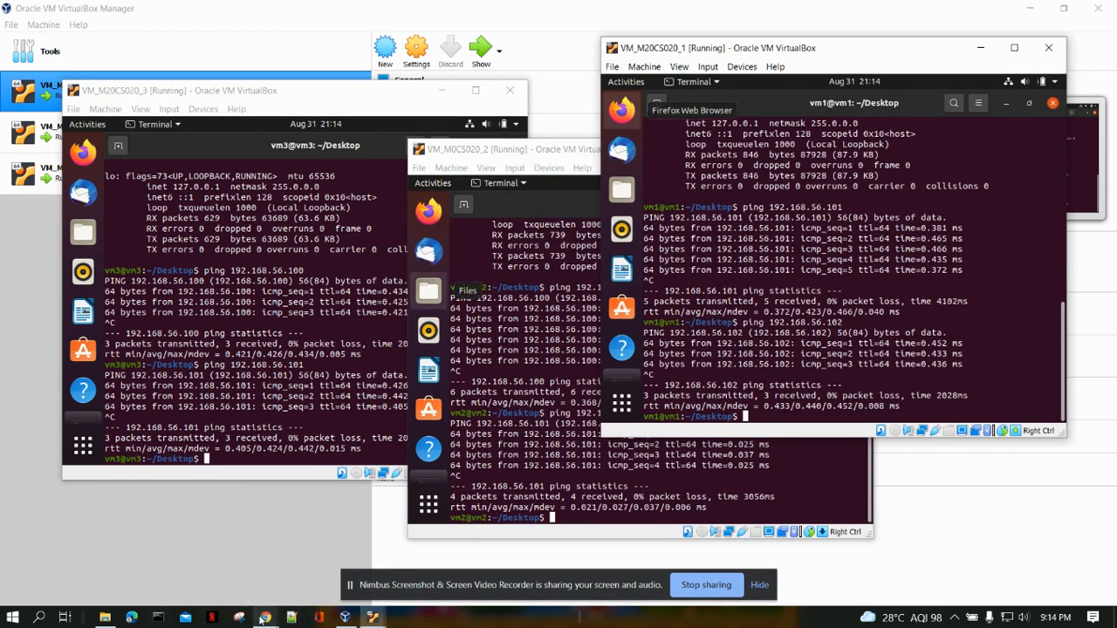
Open the host's Windows Command Prompt over the VM windows, ping 192.168.56.100, and stop the ping.
left_click(166, 621)
left_click_drag(248, 30, 501, 99)
type("ping 192.168.56.100")
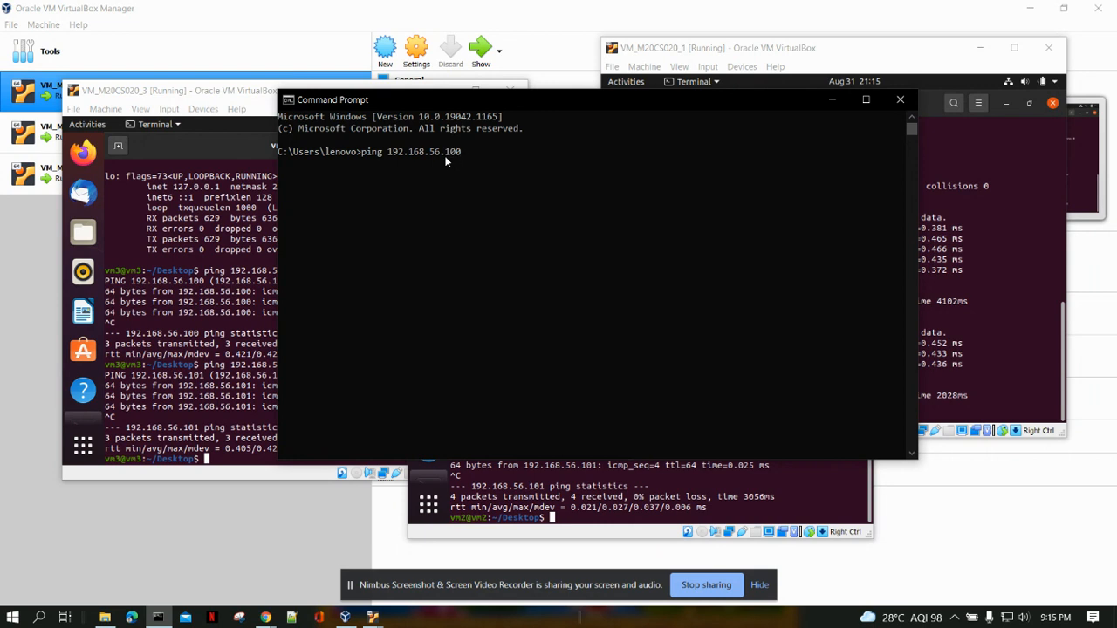
key("Return")
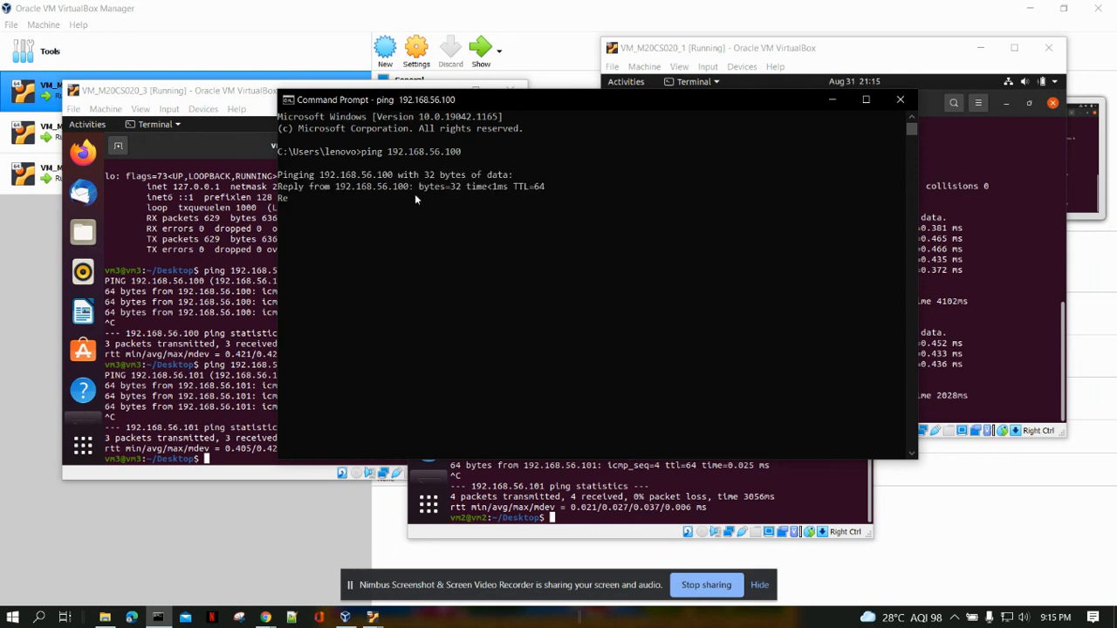
key("ctrl+c")
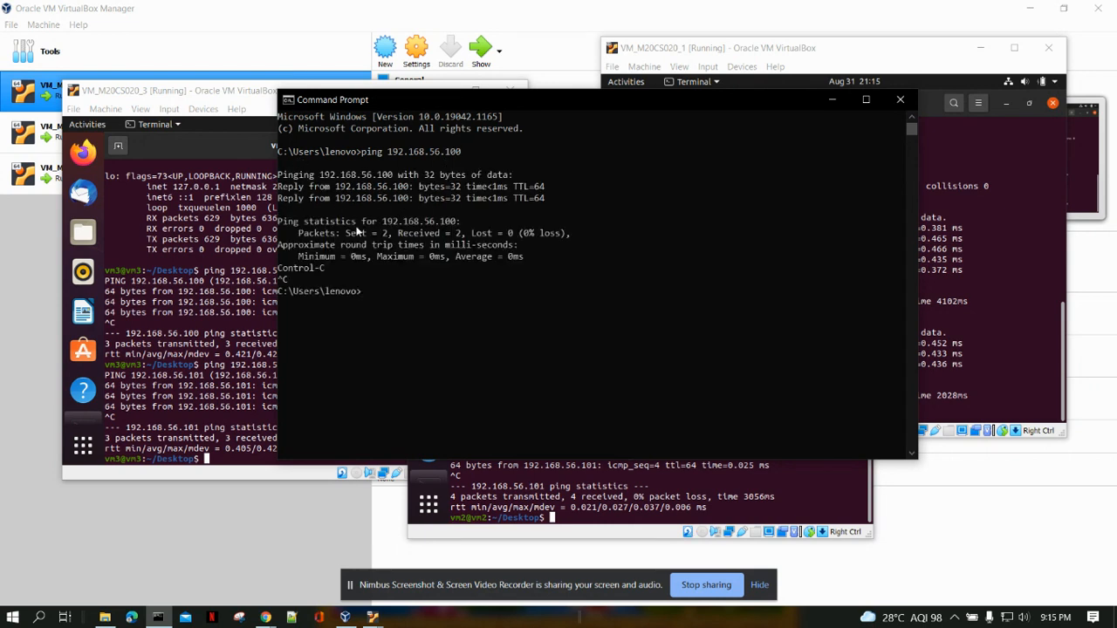
Ping vm2 at 192.168.56.101 from the host's Command Prompt and stop it after a few replies.
key("Up")
key("BackSpace")
type("1")
key("Return")
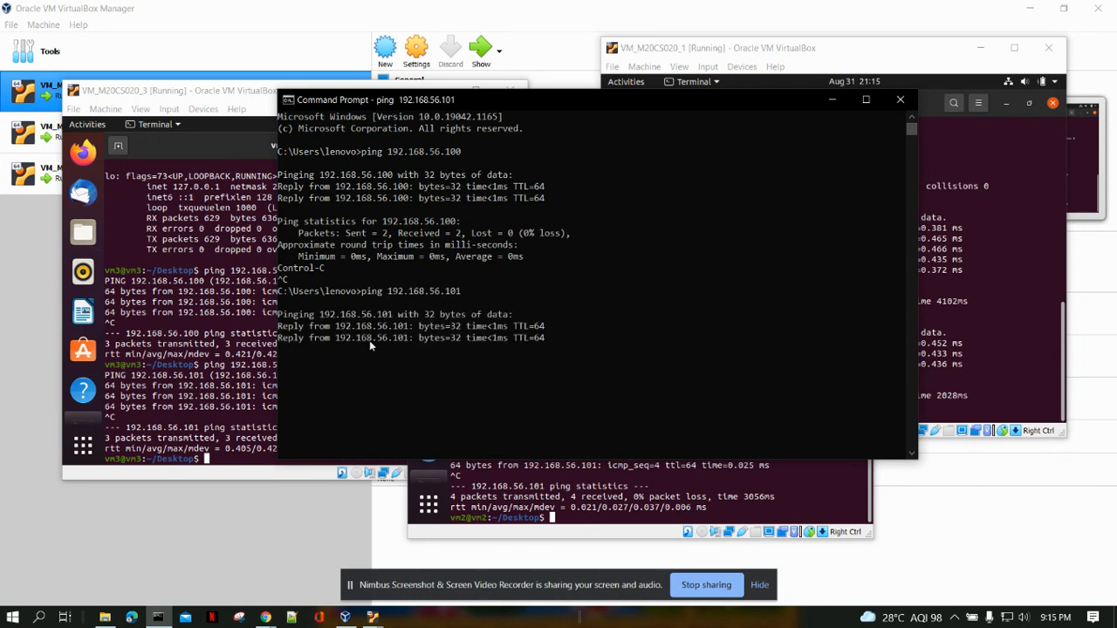
key("ctrl+c")
Ping vm3 at 192.168.56.102 from the host's Command Prompt and stop it after a few replies.
key("Up")
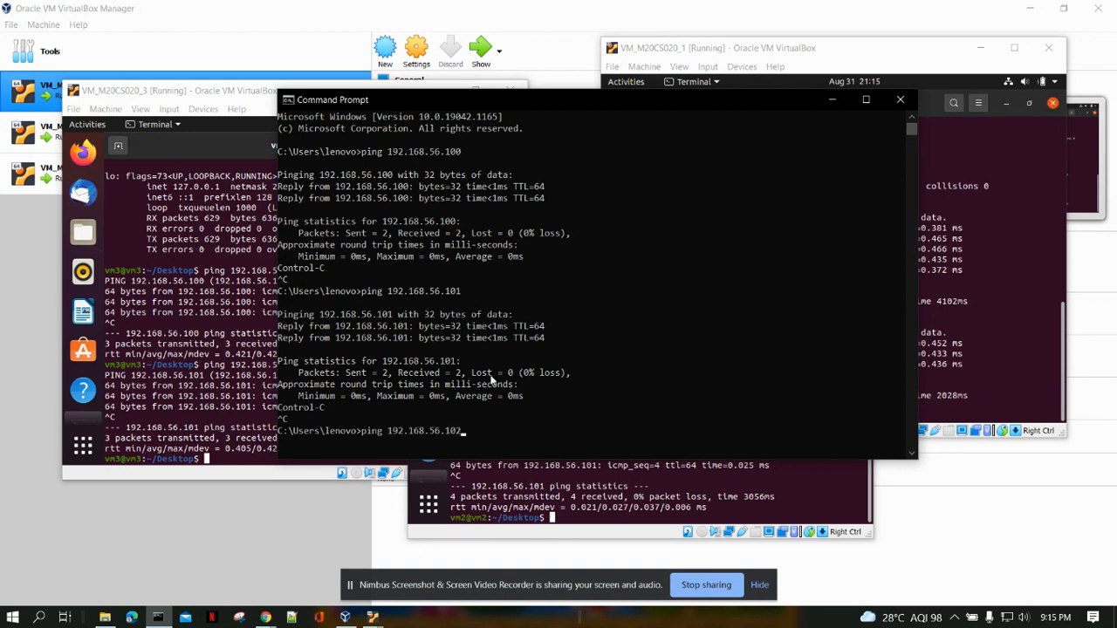
key("Return")
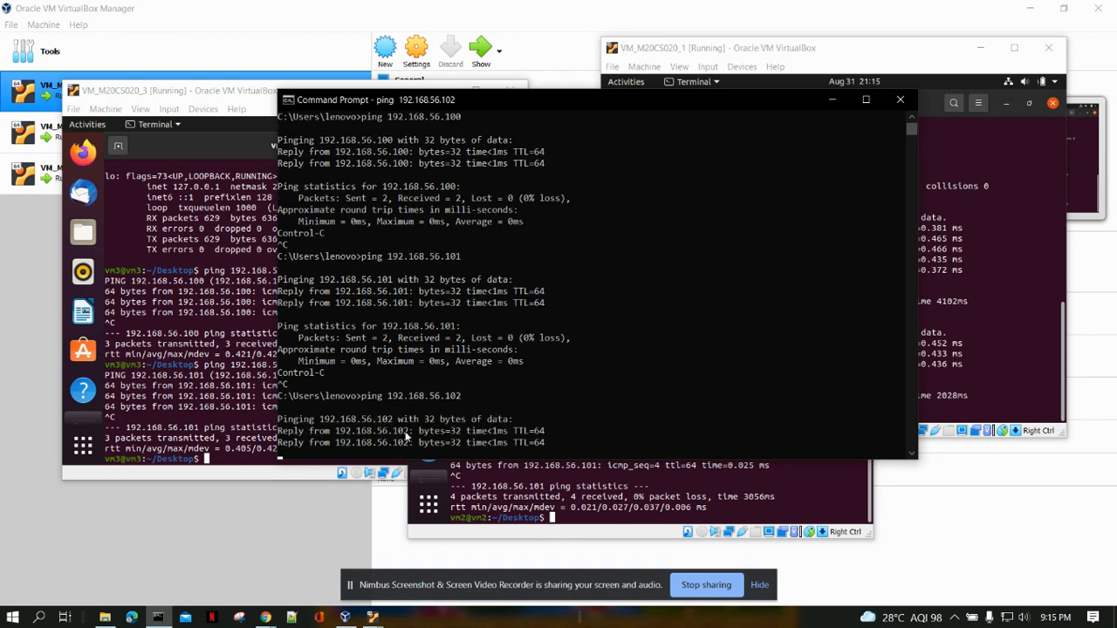
key("ctrl+c")
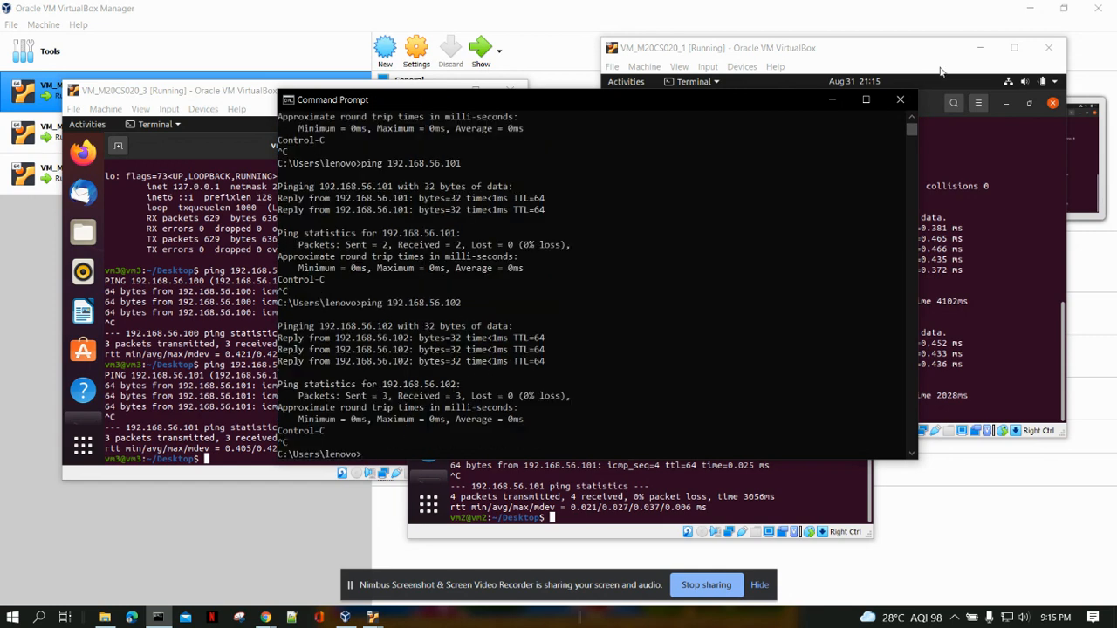
Minimize the Command Prompt and the VM_M20CS020_1 window, leaving VM_M20CS020_3 in front of VM_M0CS020_2.
left_click(831, 99)
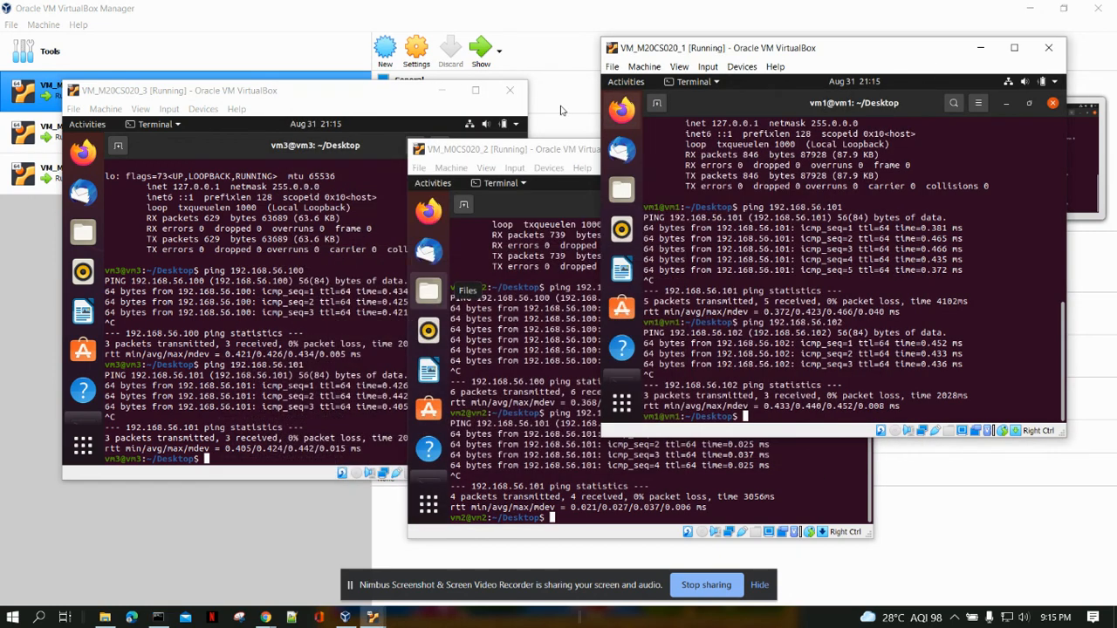
left_click(399, 99)
left_click(981, 48)
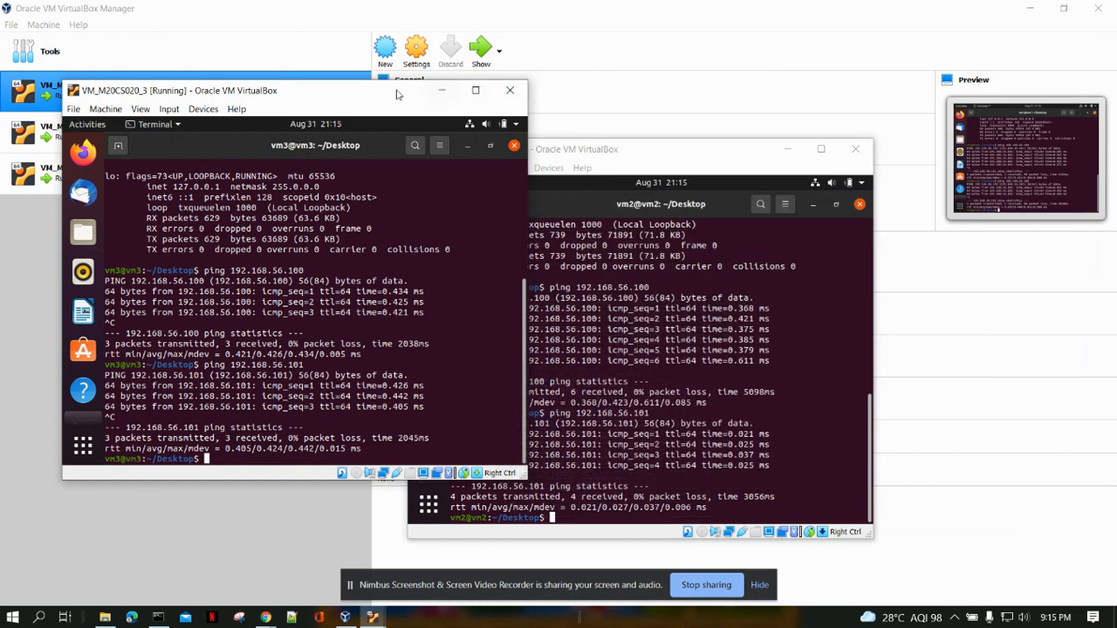
Minimize the VM_M20CS020_3 and VM_M0CS020_2 windows and bring up the VM_M20CS020_1 window over VirtualBox Manager.
left_click(441, 91)
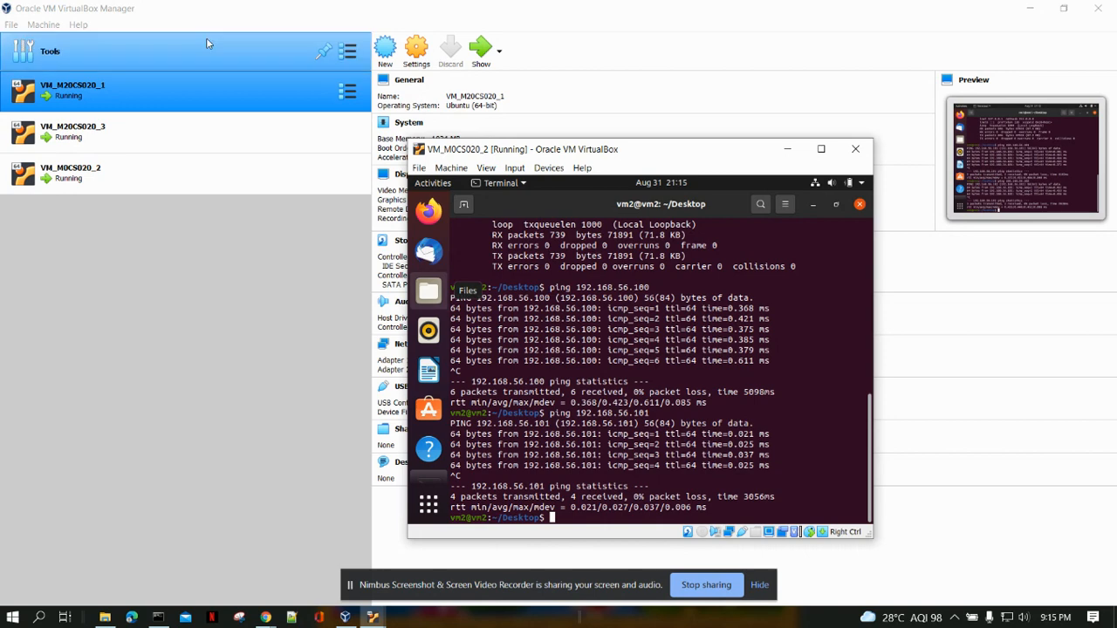
left_click(145, 140, "ctrl")
left_click(152, 135, "ctrl")
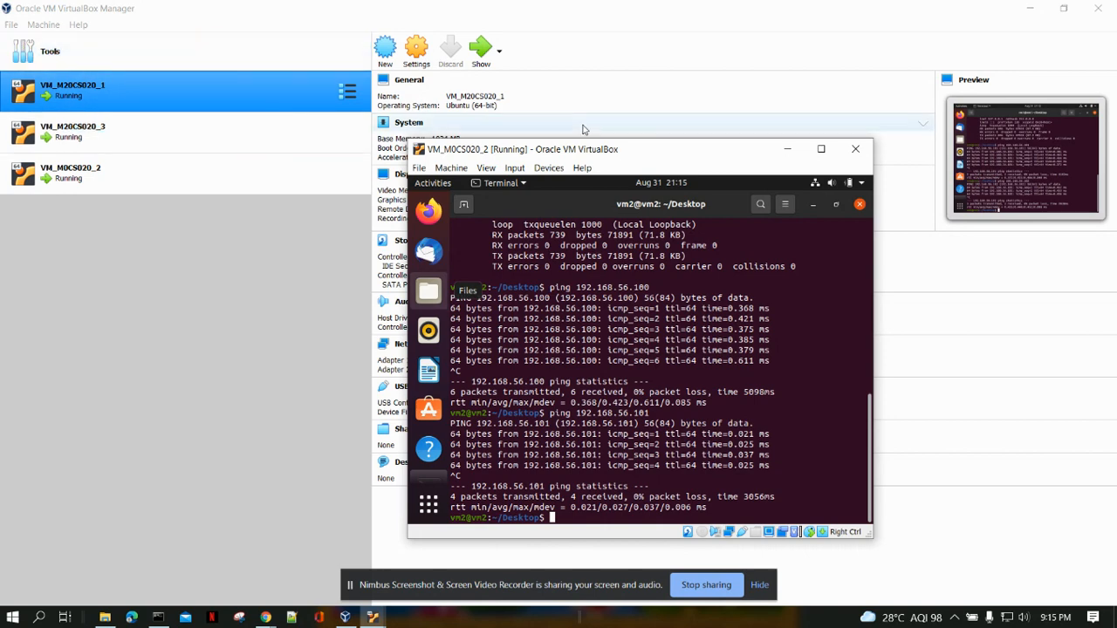
left_click(786, 153)
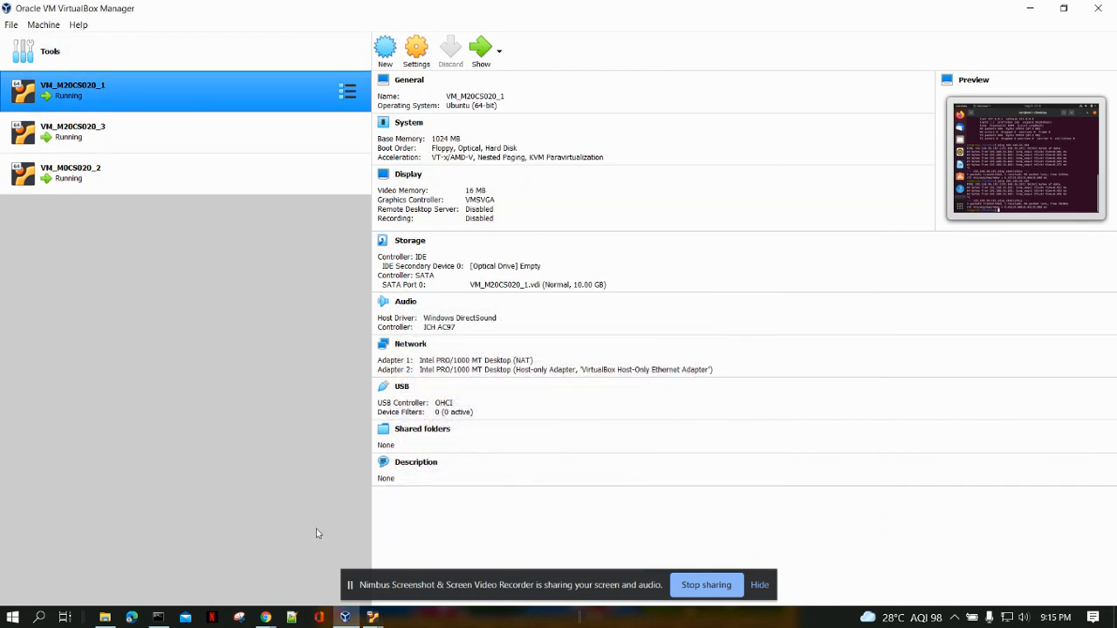
mouse_move(373, 617)
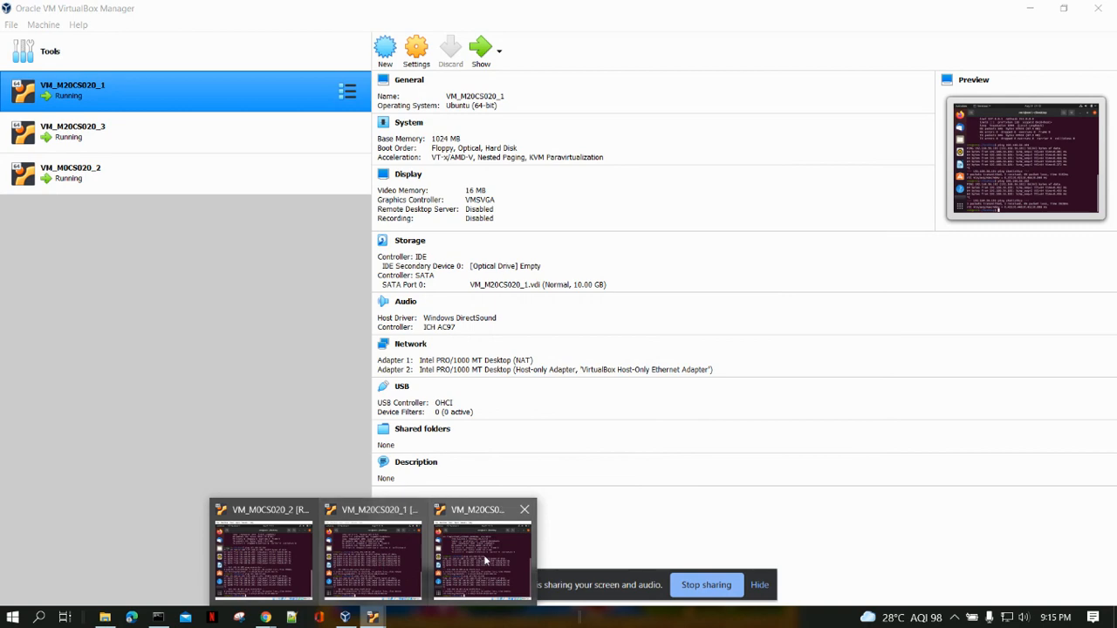
left_click(408, 557)
left_click_drag(721, 54, 645, 48)
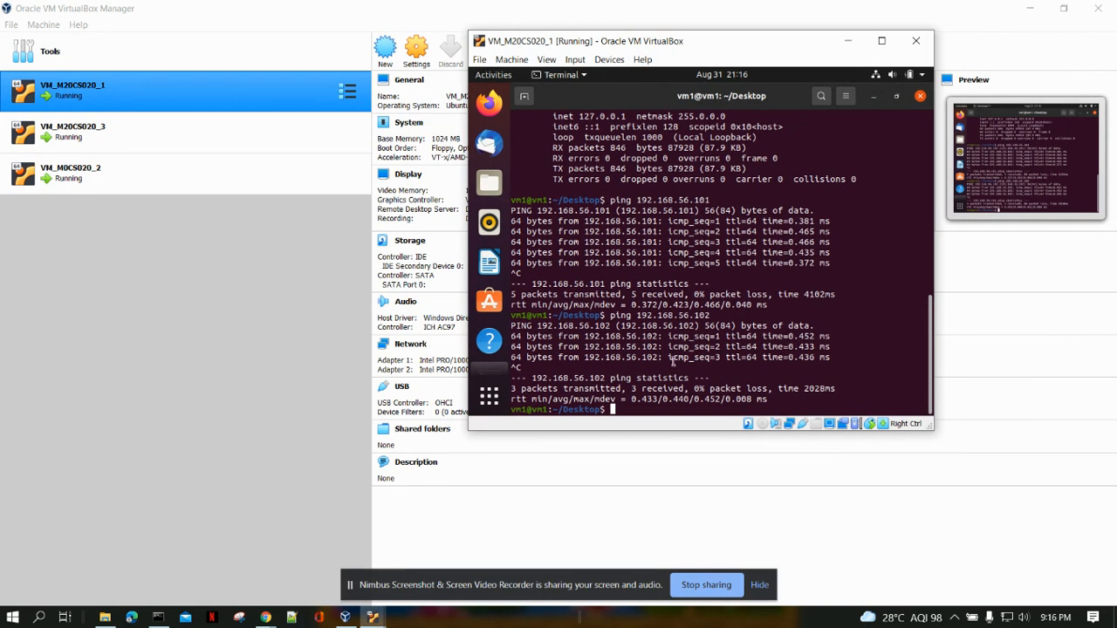
Open Firefox in VM_M20CS020_1 and load the data entry page at 127.0.0.1/form.html.
left_click(489, 103)
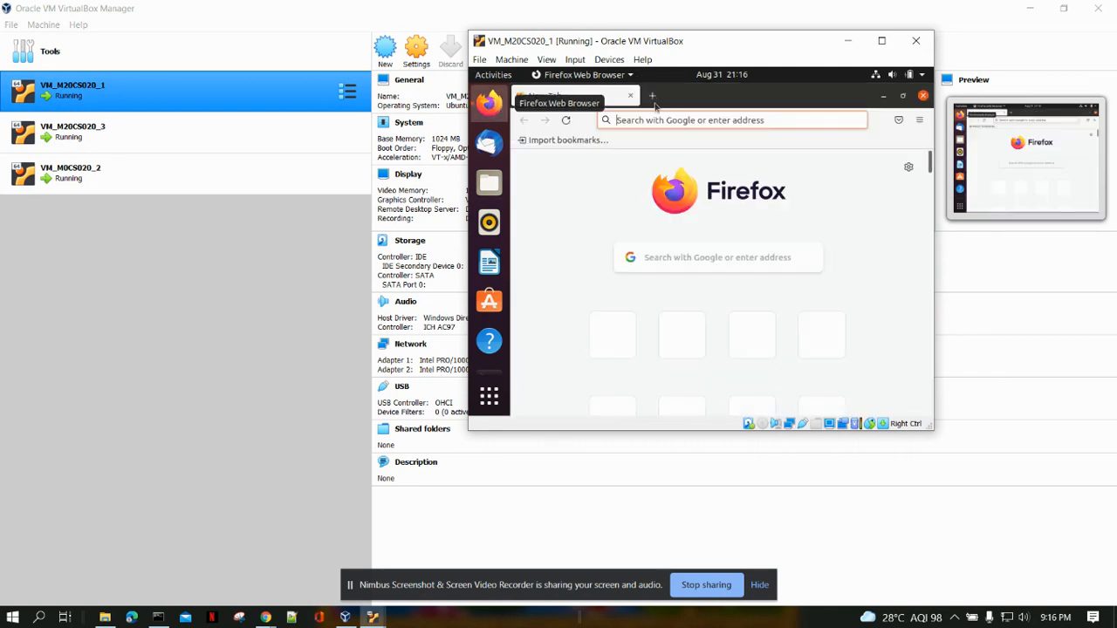
left_click(668, 119)
type("12")
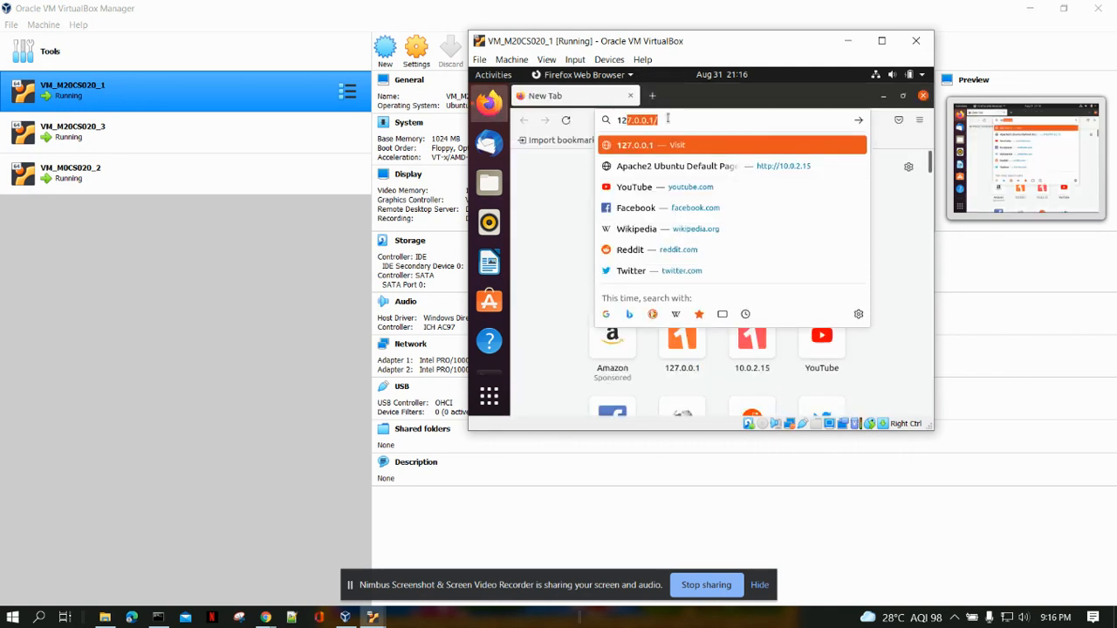
key("Right")
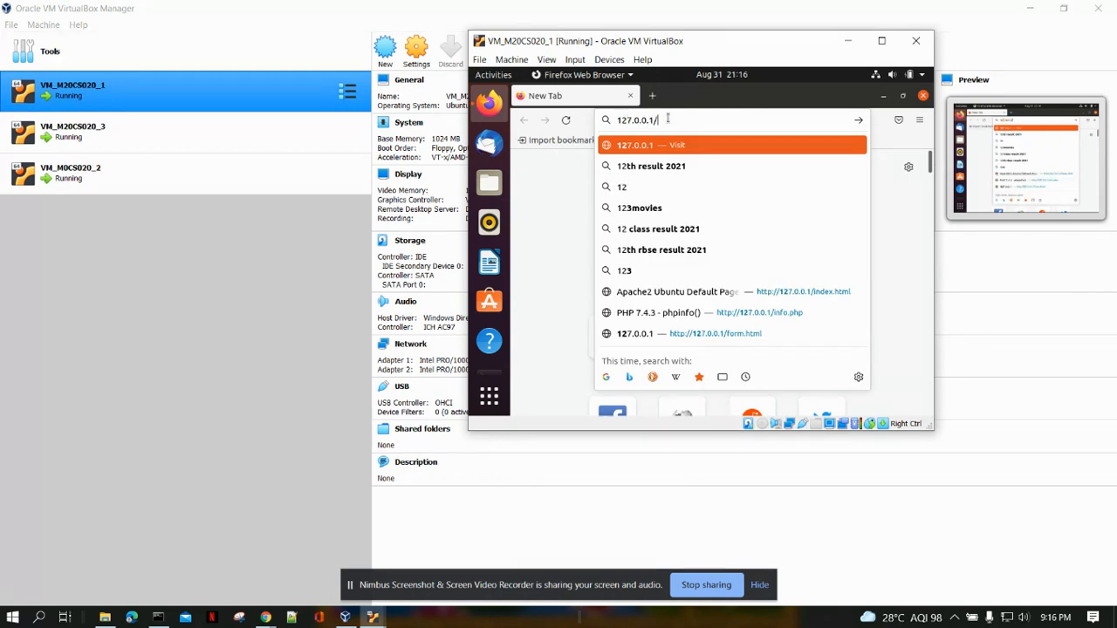
type("form.html")
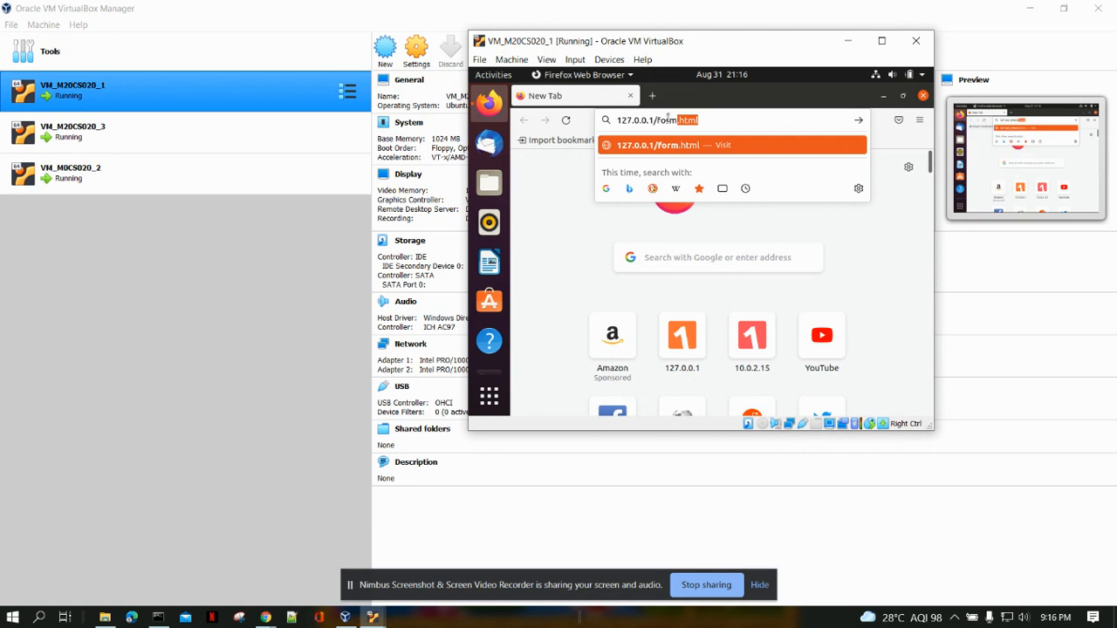
key("Return")
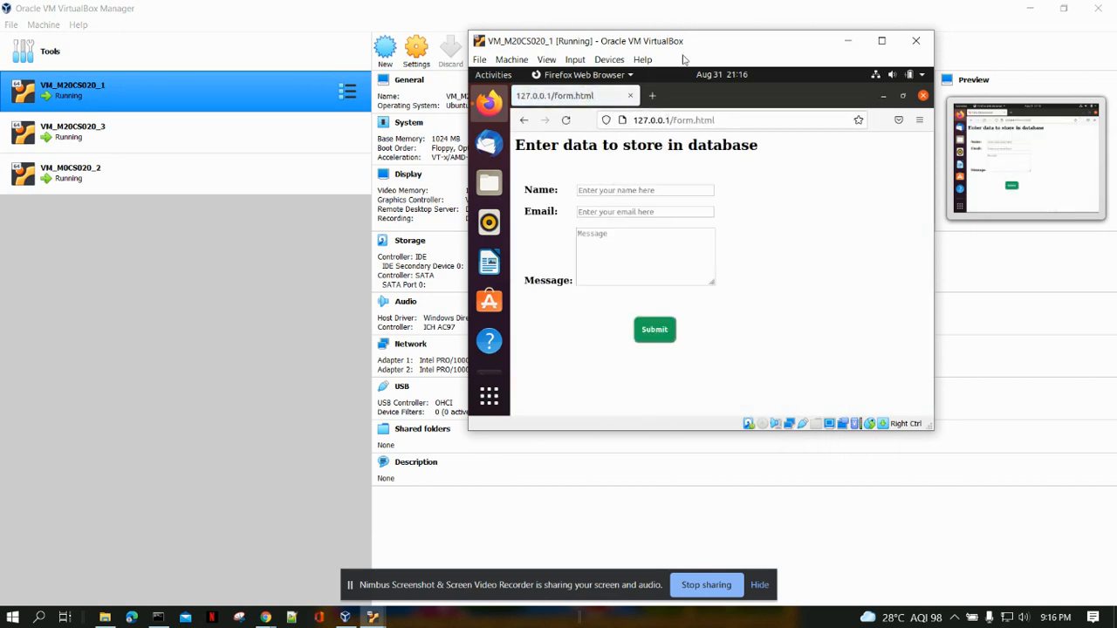
Restore the VM_M0CS020_2 window and arrange it side by side with the VM_M20CS020_1 window.
left_click_drag(689, 45, 613, 64)
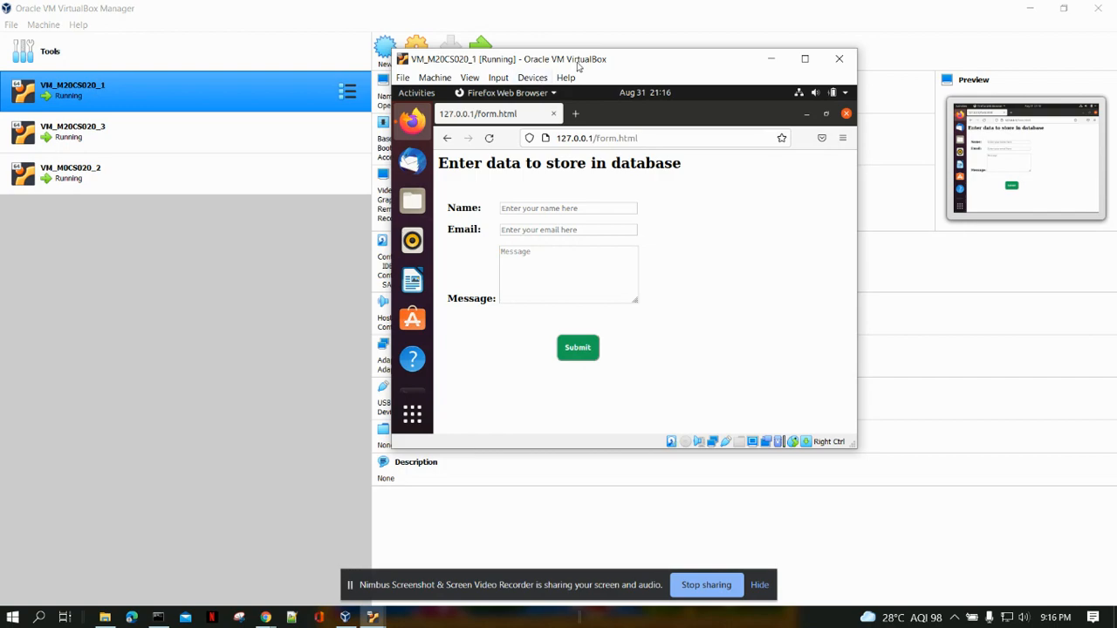
mouse_move(373, 618)
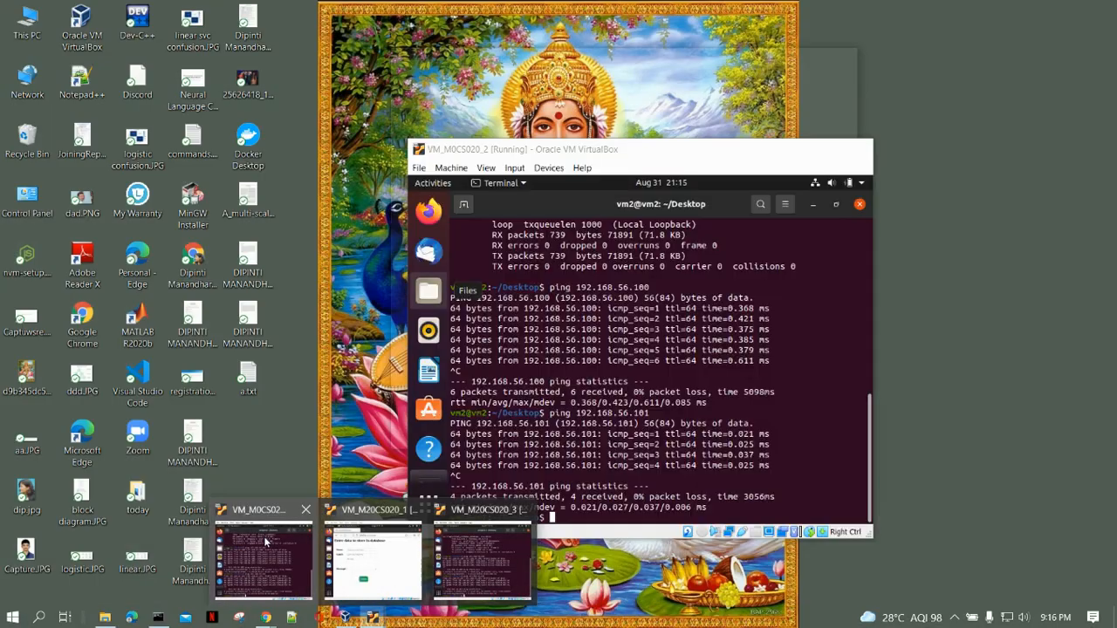
left_click(266, 542)
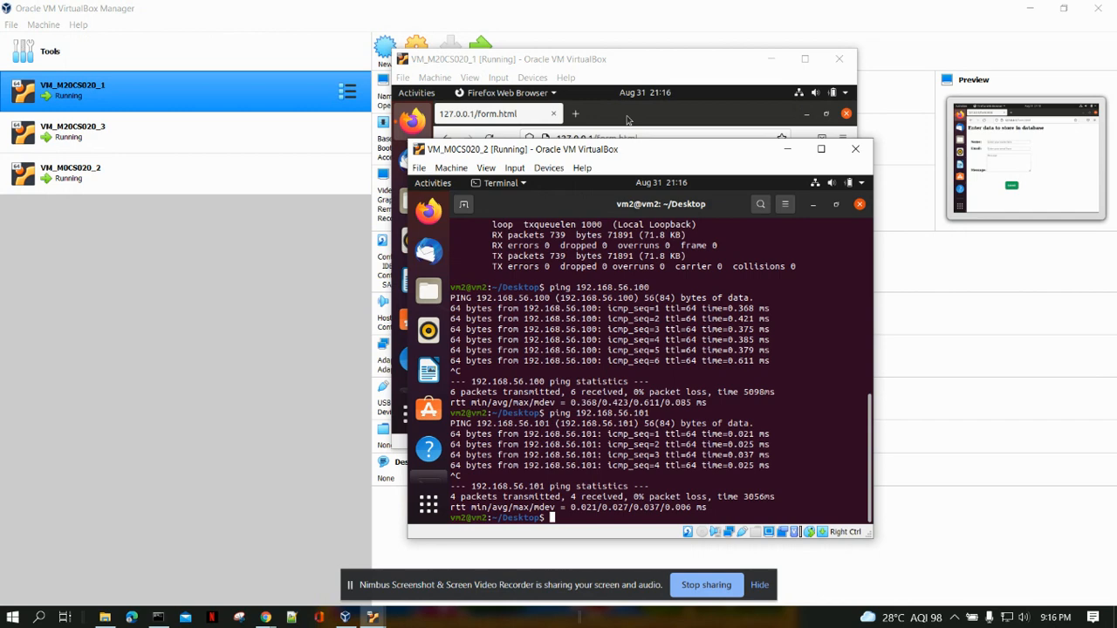
left_click_drag(750, 150, 398, 161)
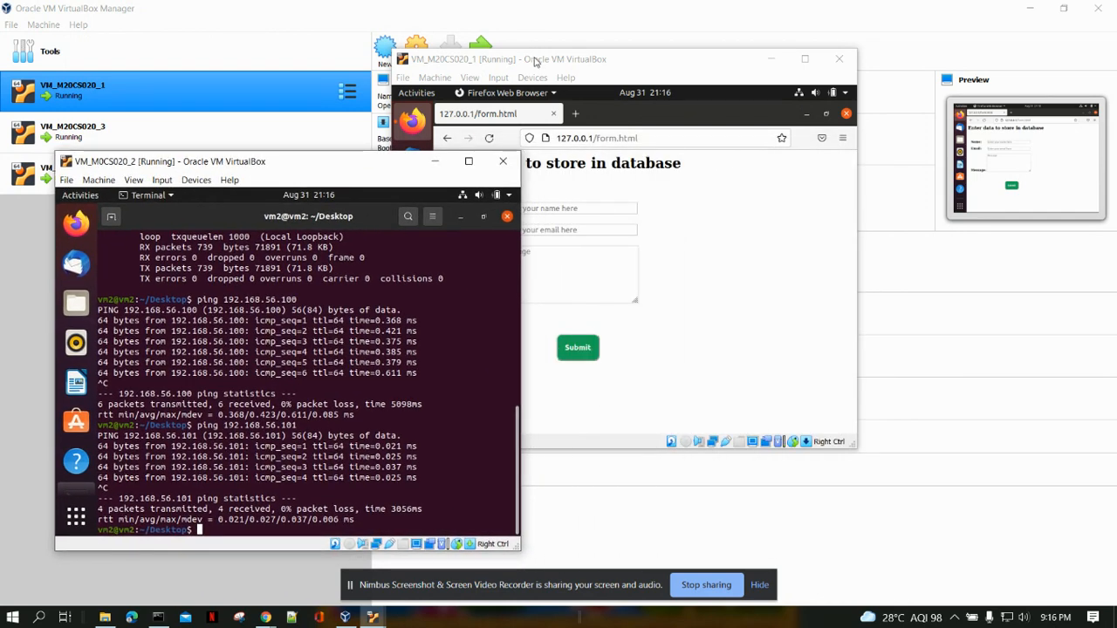
left_click_drag(539, 59, 696, 52)
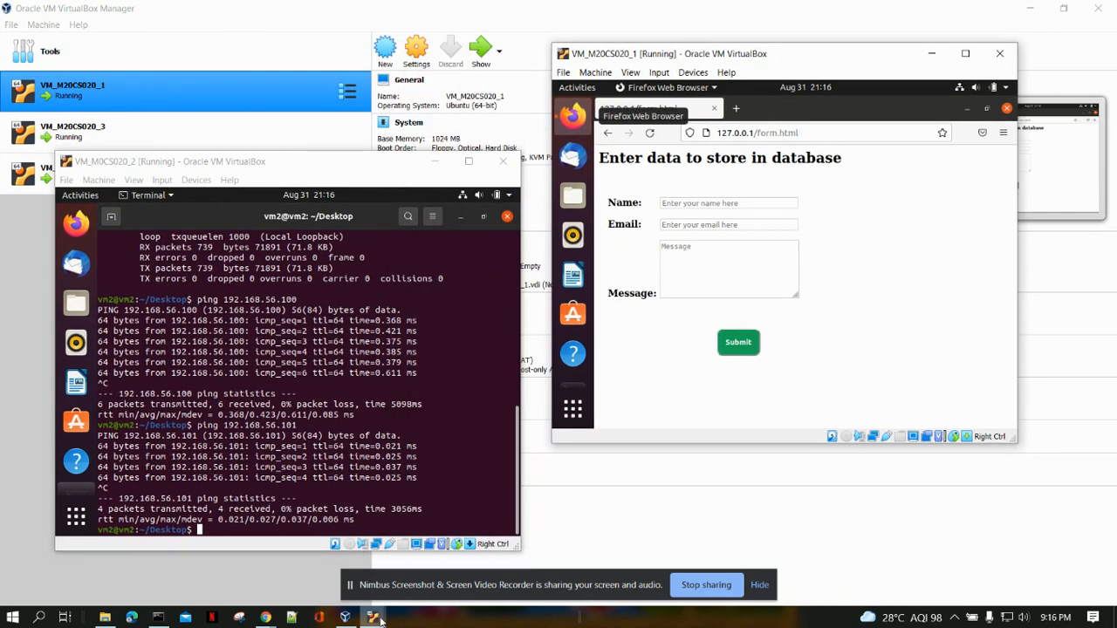
Restore the VM_M20CS020_3 window, open Firefox in it, and position it between the other two VM windows.
mouse_move(380, 619)
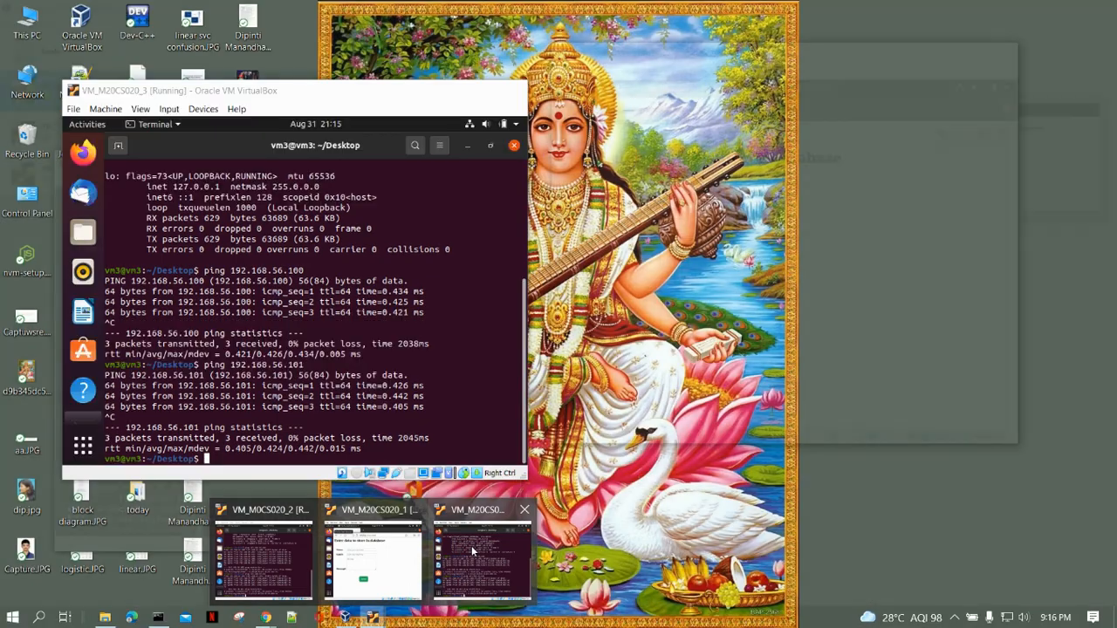
left_click(471, 545)
left_click_drag(231, 93, 667, 85)
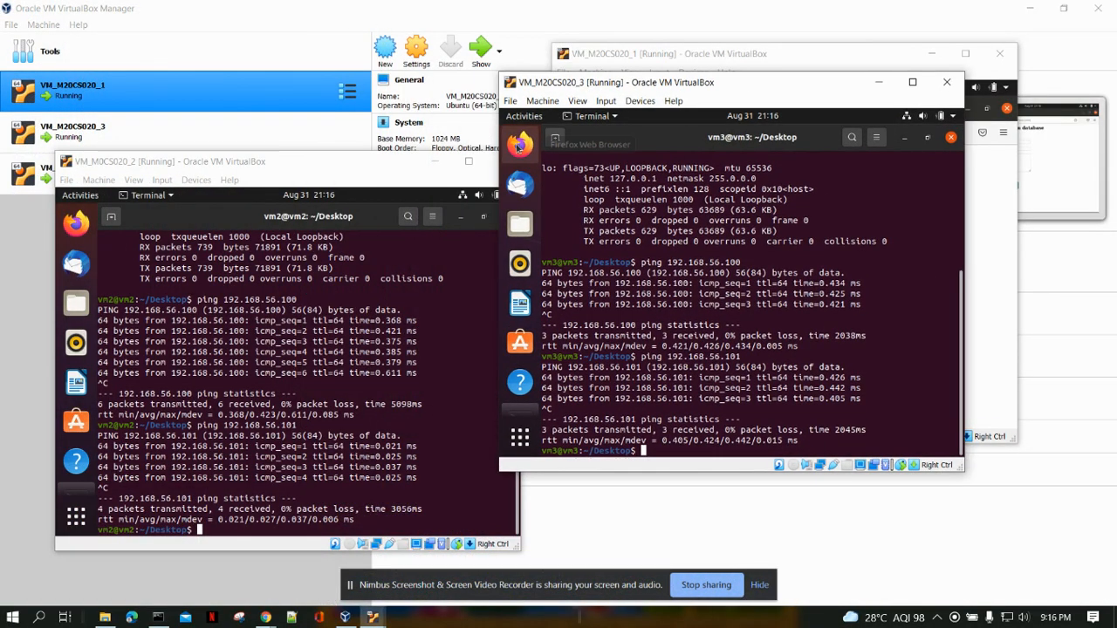
left_click(520, 143)
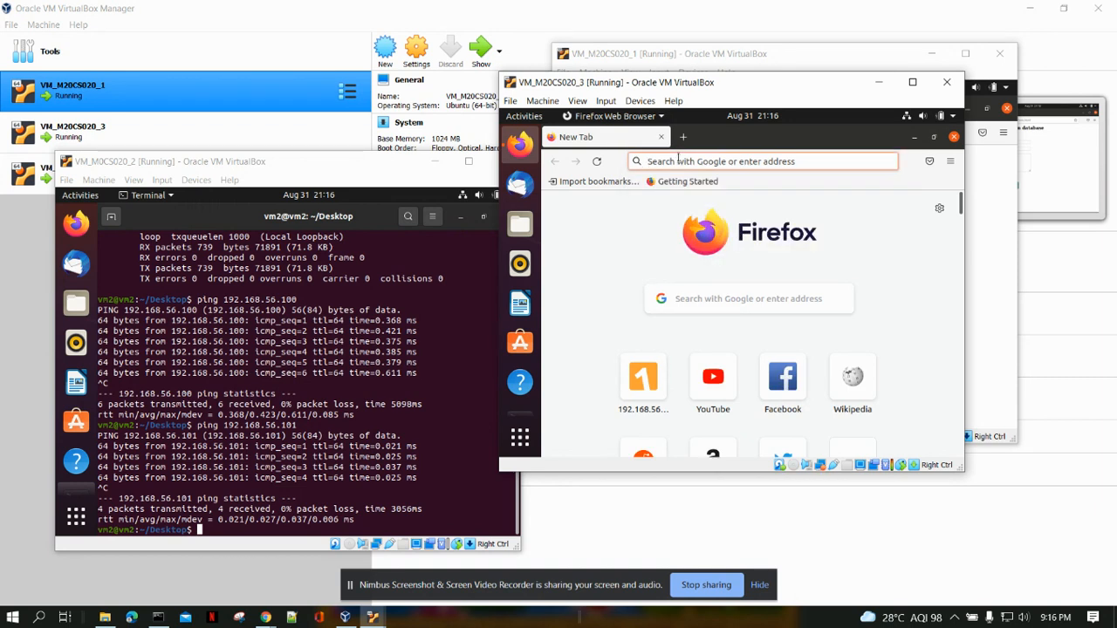
left_click(747, 400)
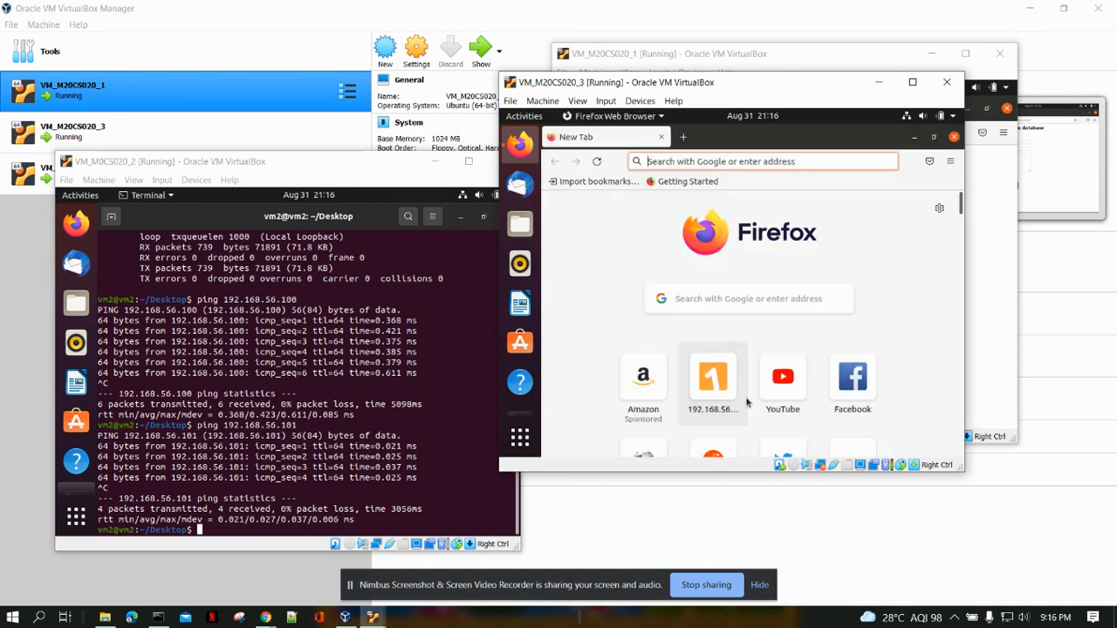
left_click_drag(709, 85, 600, 105)
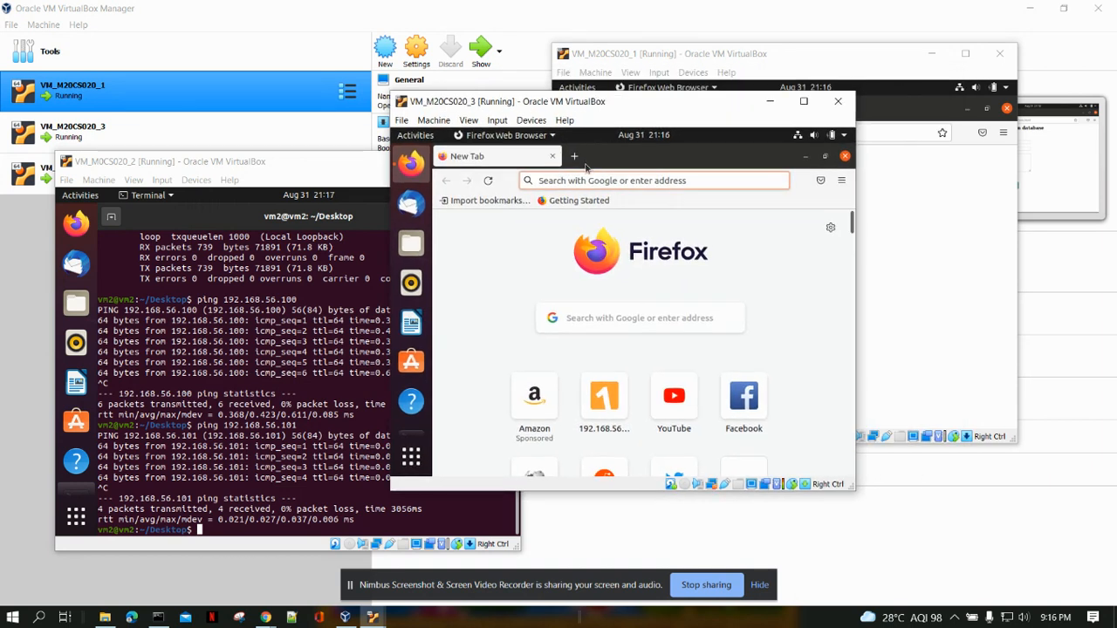
Load 192.168.56.100/form.html in VM_M20CS020_3's Firefox and place that window beside VM_M20CS020_1 for comparison.
left_click(577, 181)
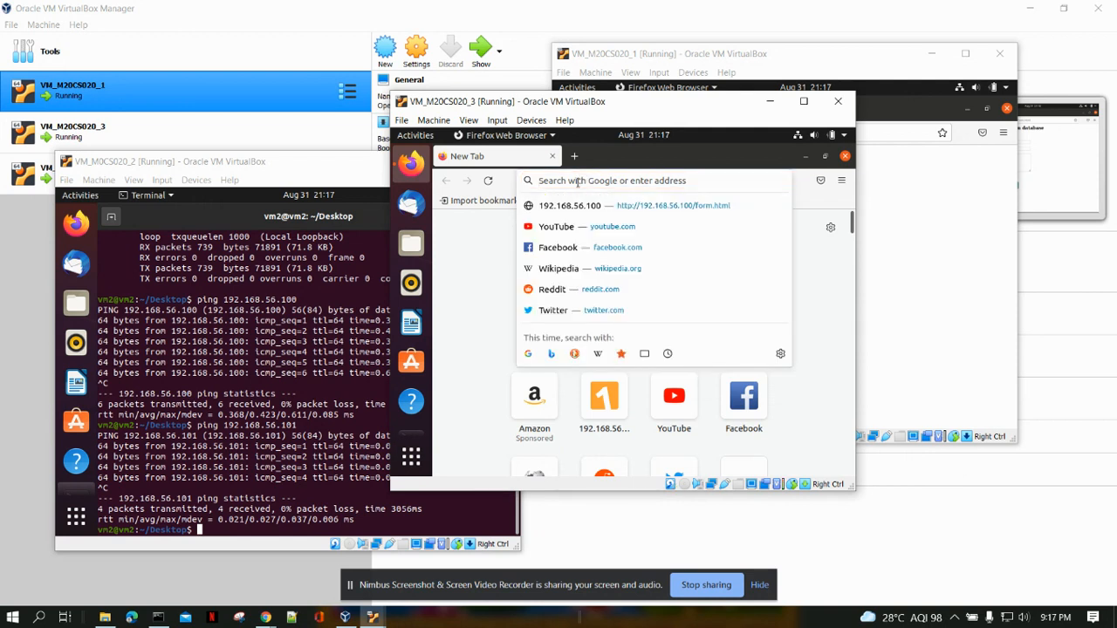
type("192")
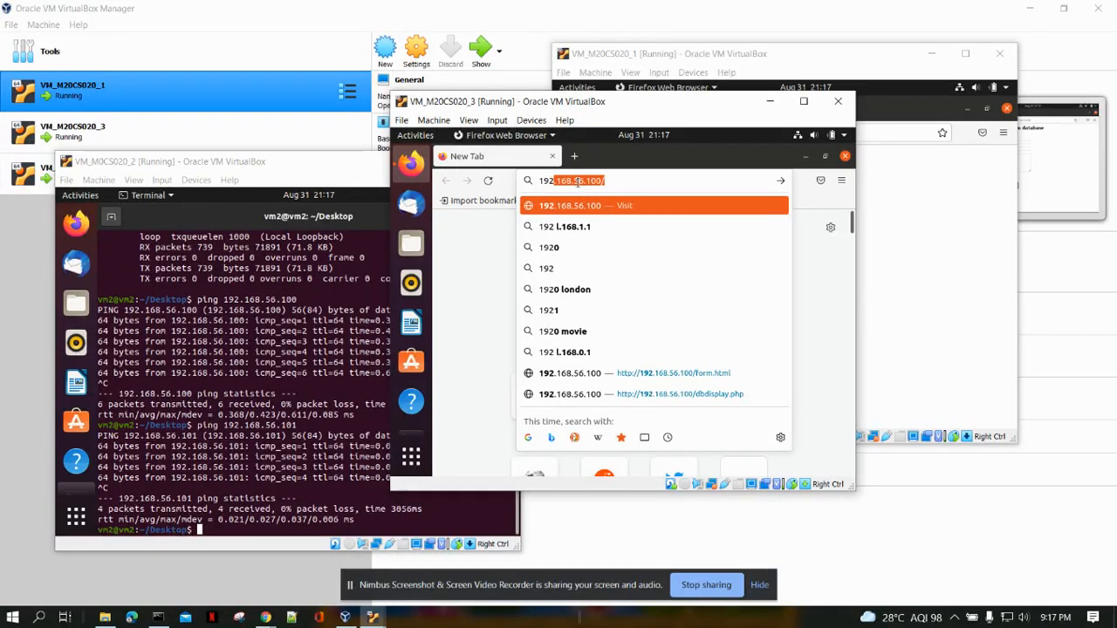
type(".168.56.100")
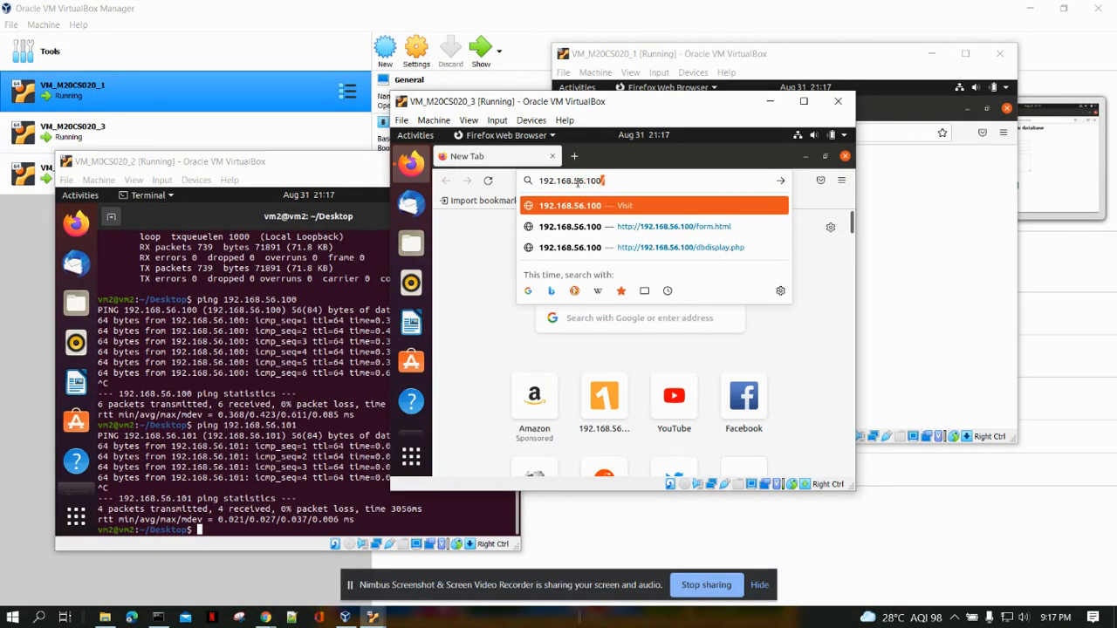
type("/form.html")
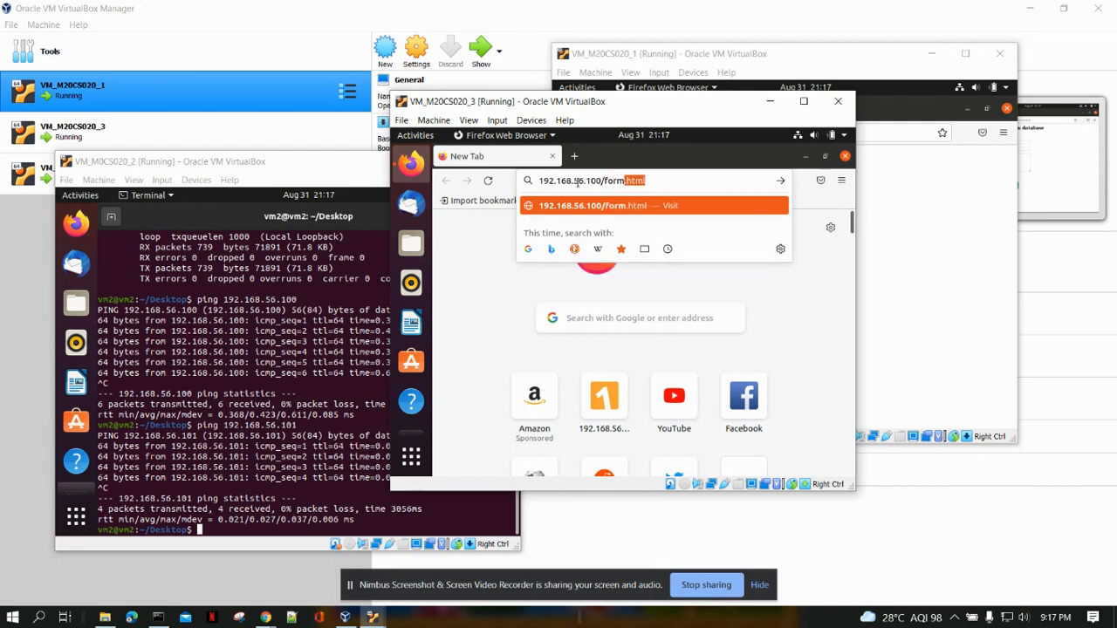
key("Return")
left_click_drag(597, 108, 268, 69)
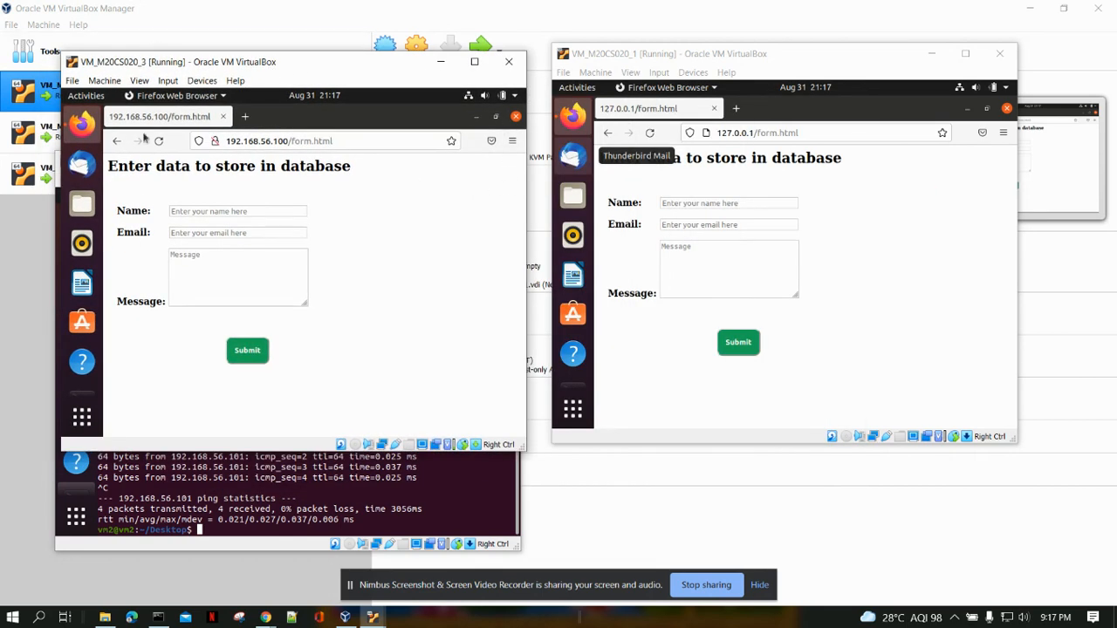
Fill in the form on vm3 with the person's full name, e-mail address and the message "check it out for vm 3", and submit it.
left_click(221, 212)
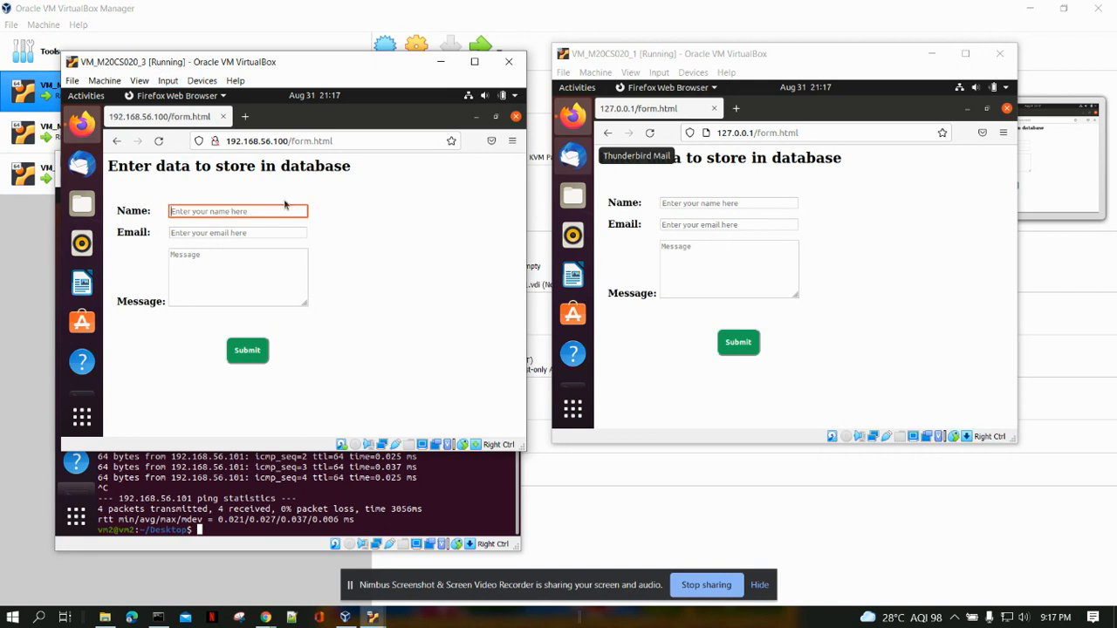
key("Tab")
key("Tab")
type("che")
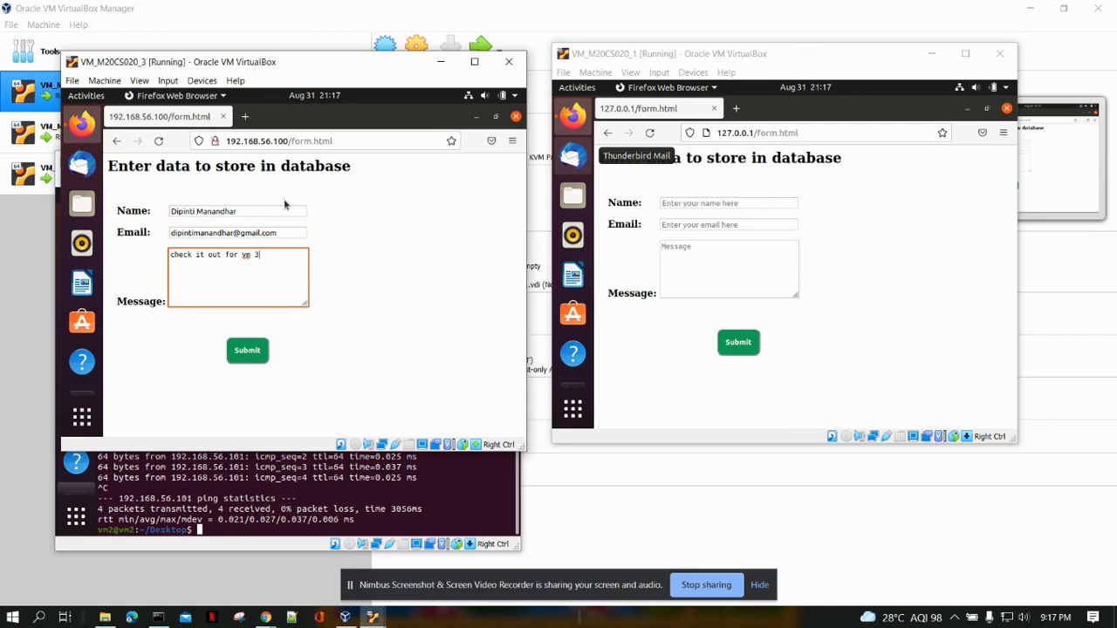
left_click(247, 350)
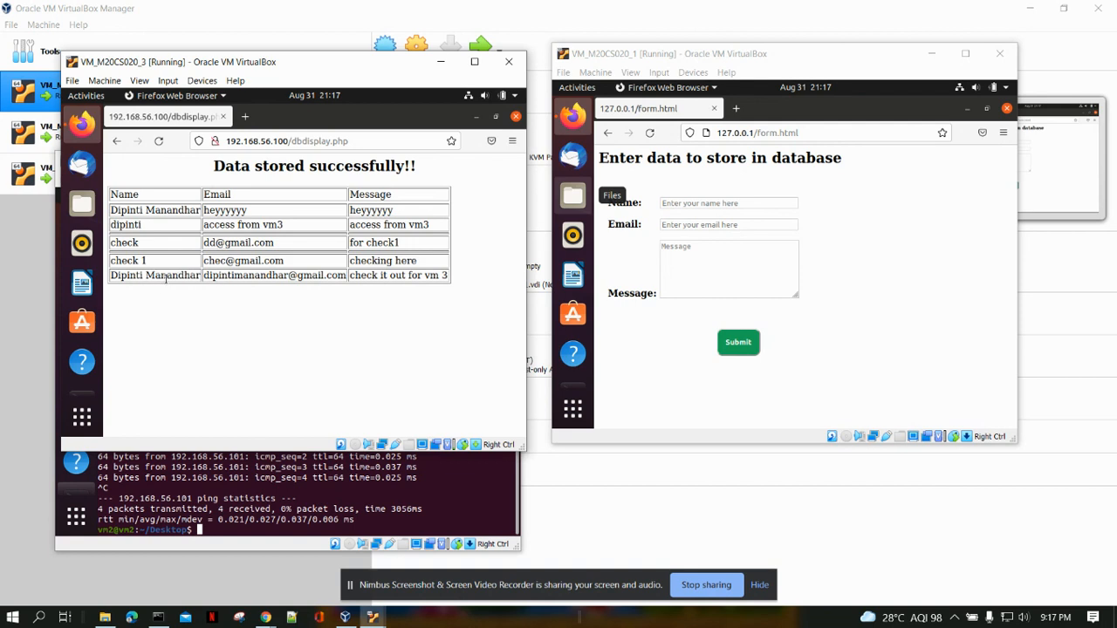
Bring the VM_M0CS020_2 terminal to the front and log in to MySQL with mysql -u root -p, entering the root password.
left_click_drag(293, 77, 551, 60)
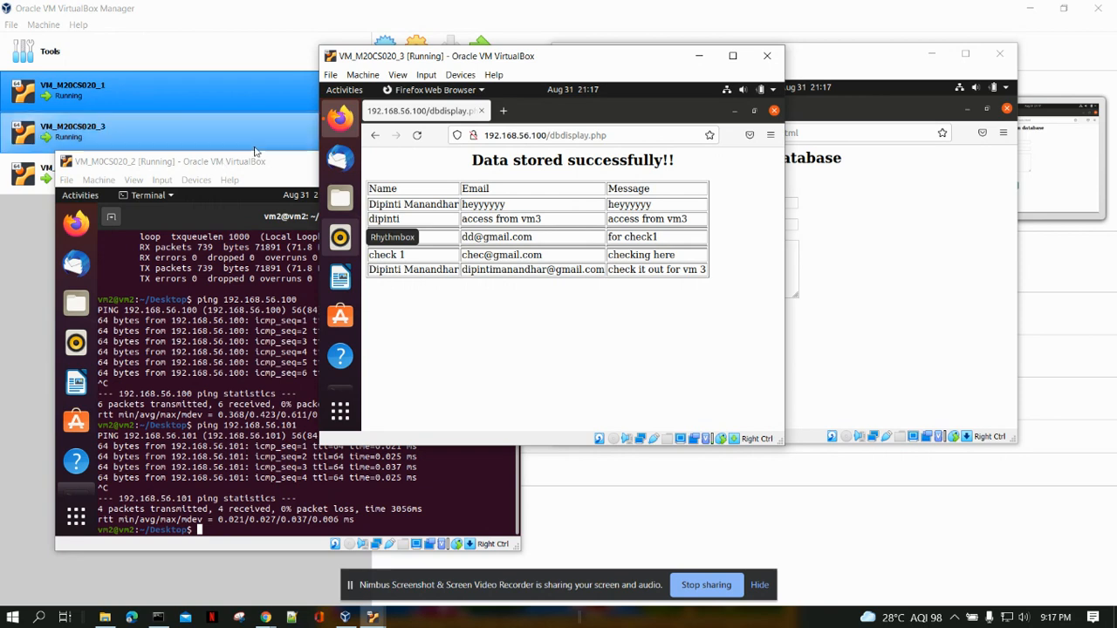
left_click_drag(244, 164, 550, 94)
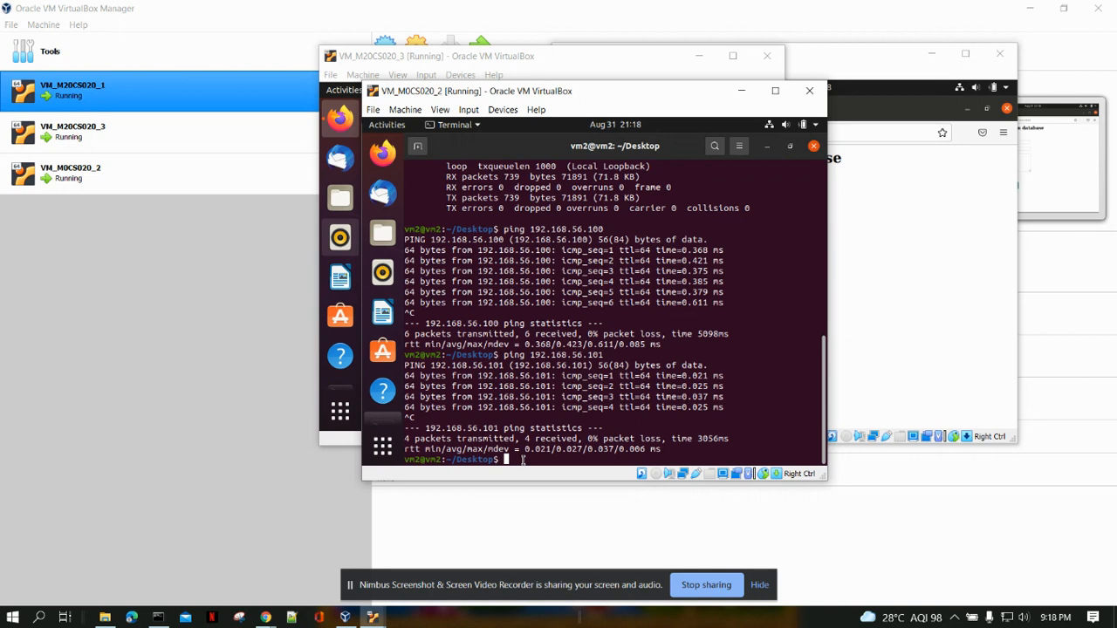
type("mysql -u root -p")
key("Return")
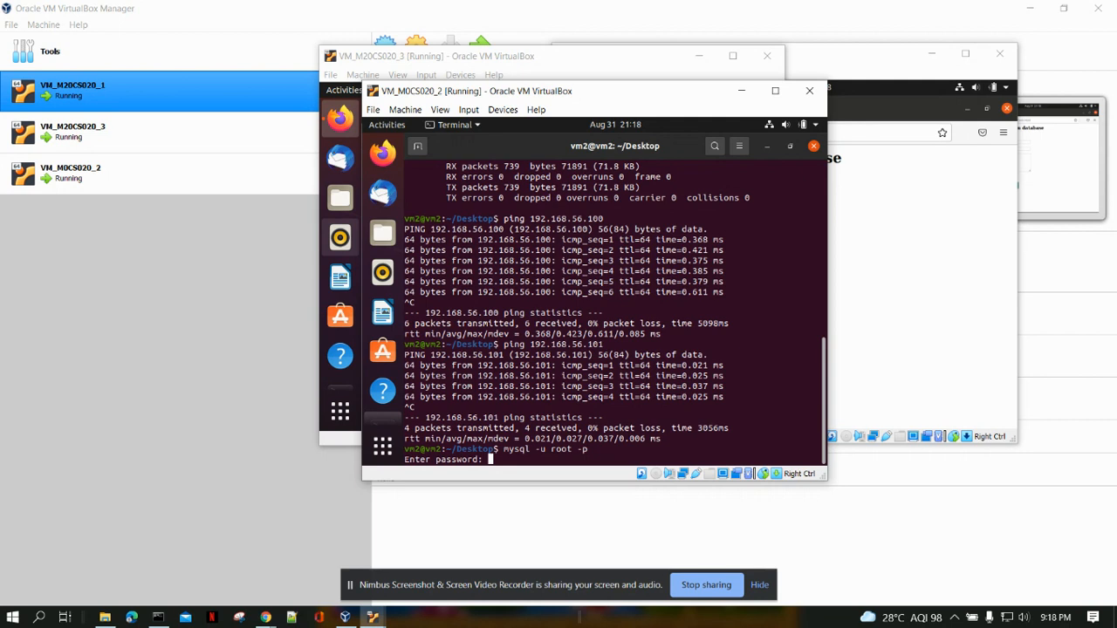
key("Return")
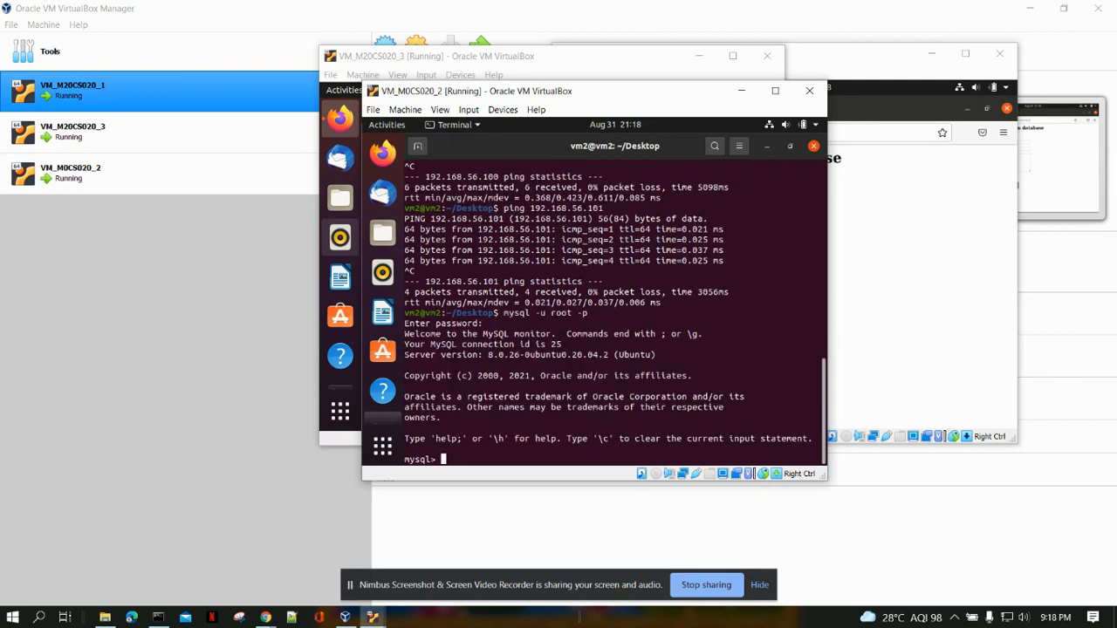
Switch to the legion database and list all rows of the user_details table.
type("use legion;")
key("Return")
type("select * from user_details;")
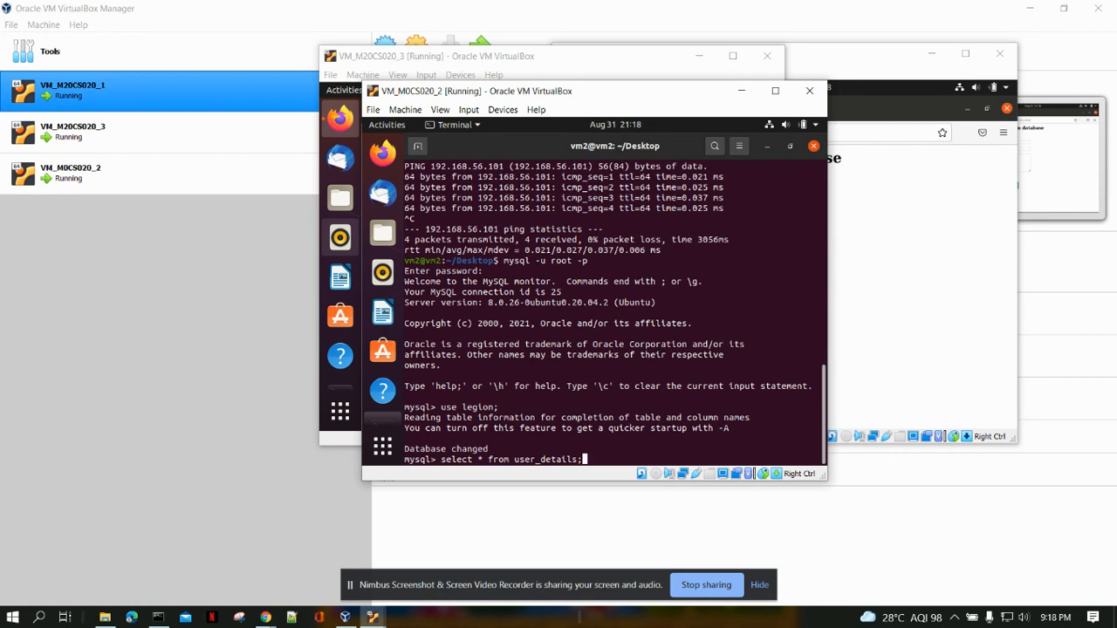
key("Return")
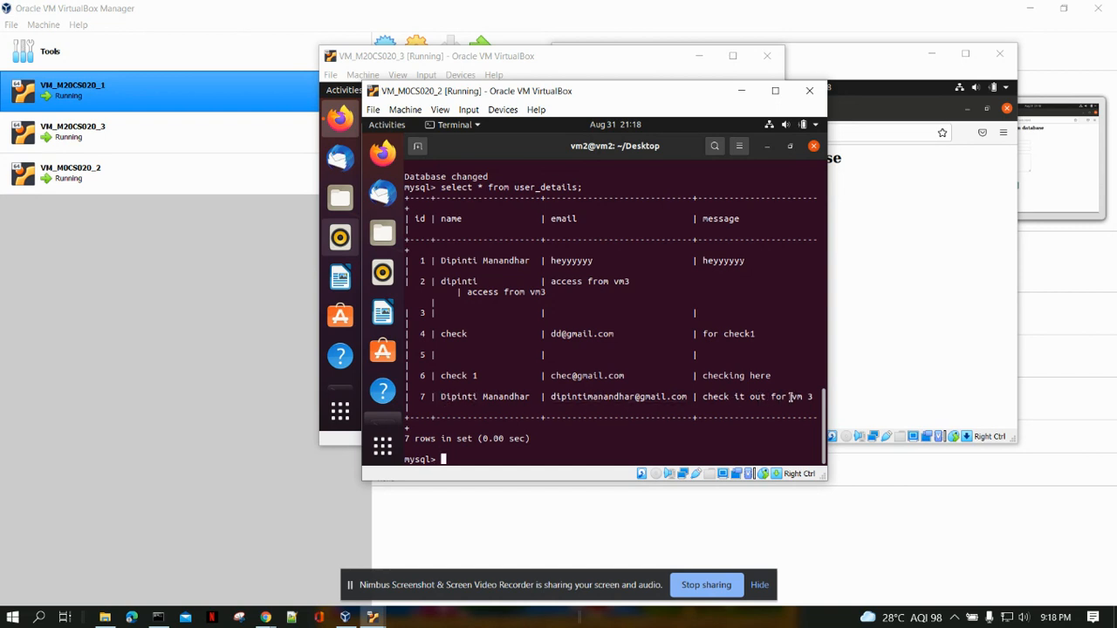
Move the VM_M0CS020_2 window aside to uncover the VM_M20CS020_3 browser, and exit the MySQL monitor.
left_click_drag(592, 98, 456, 131)
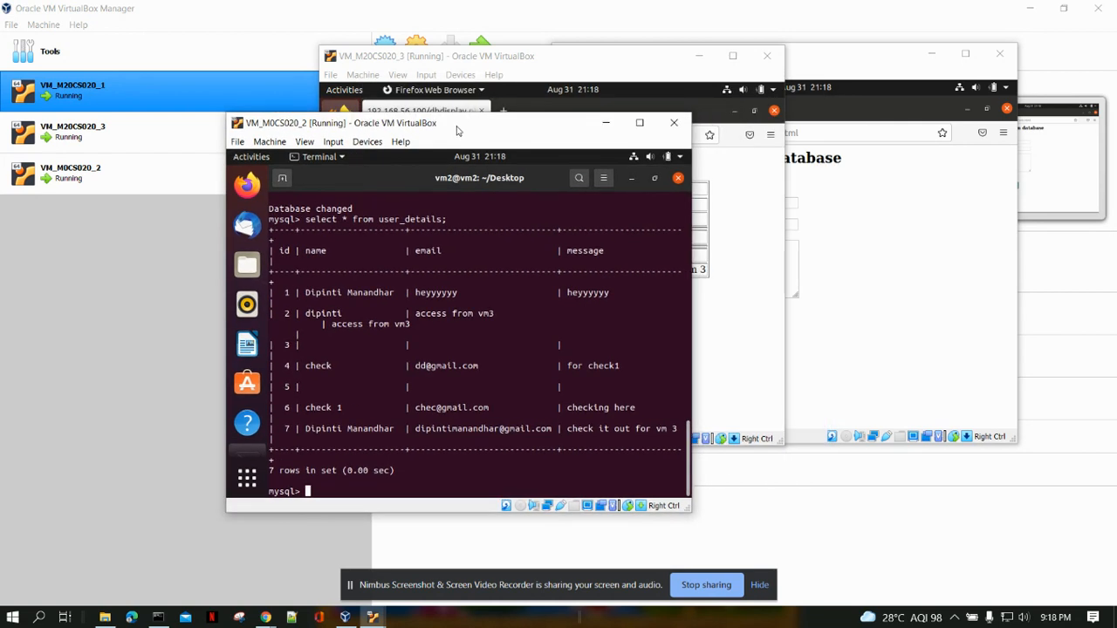
type("exit")
key("Return")
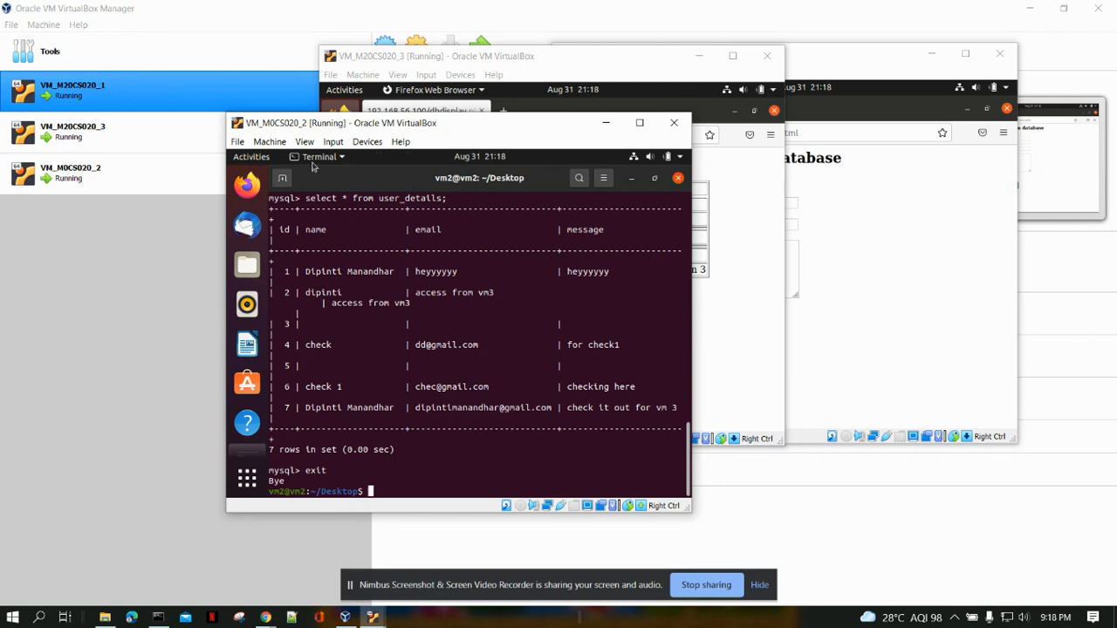
Spread the three VM windows apart so vm2's query output, vm1's form and vm3's results page are uncovered, and minimize the VM_M0CS020_2 window.
left_click_drag(388, 126, 267, 186)
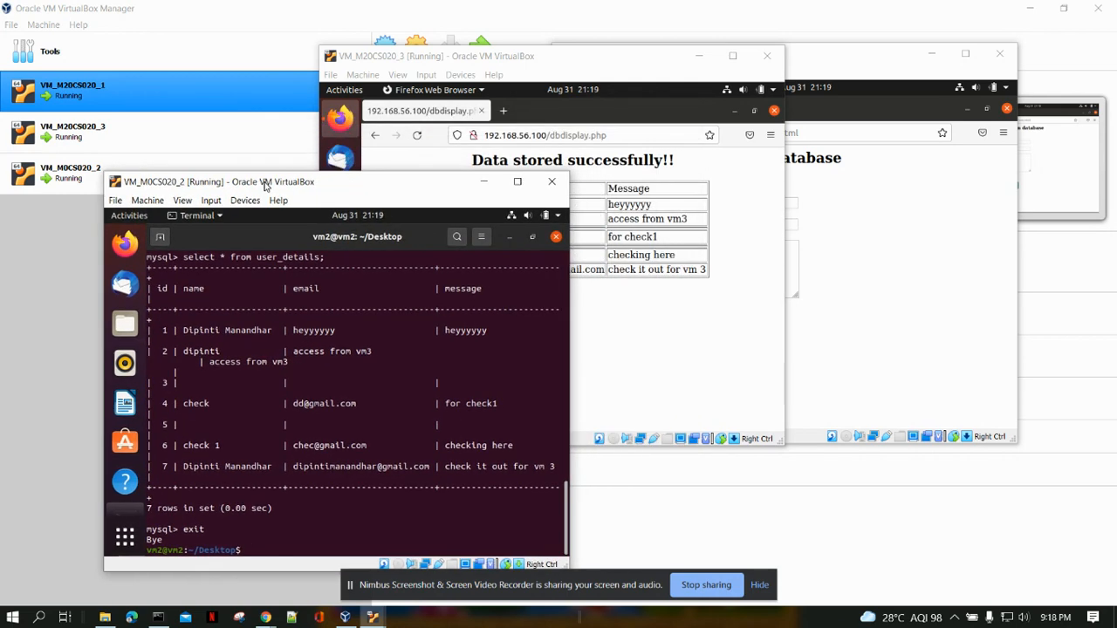
left_click_drag(442, 58, 621, 210)
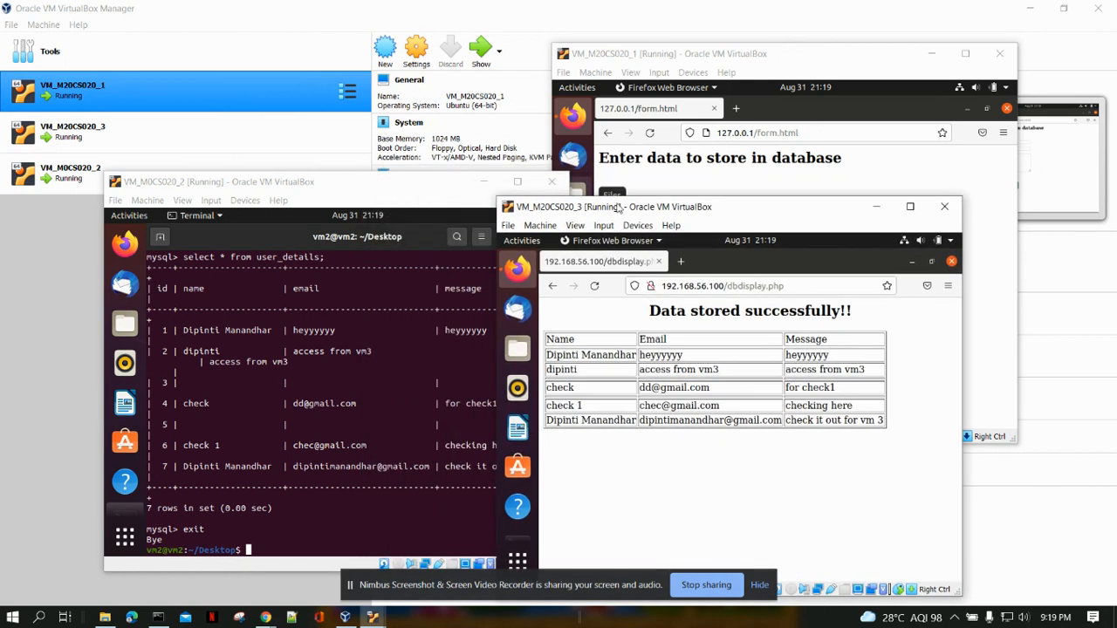
left_click_drag(650, 58, 436, 82)
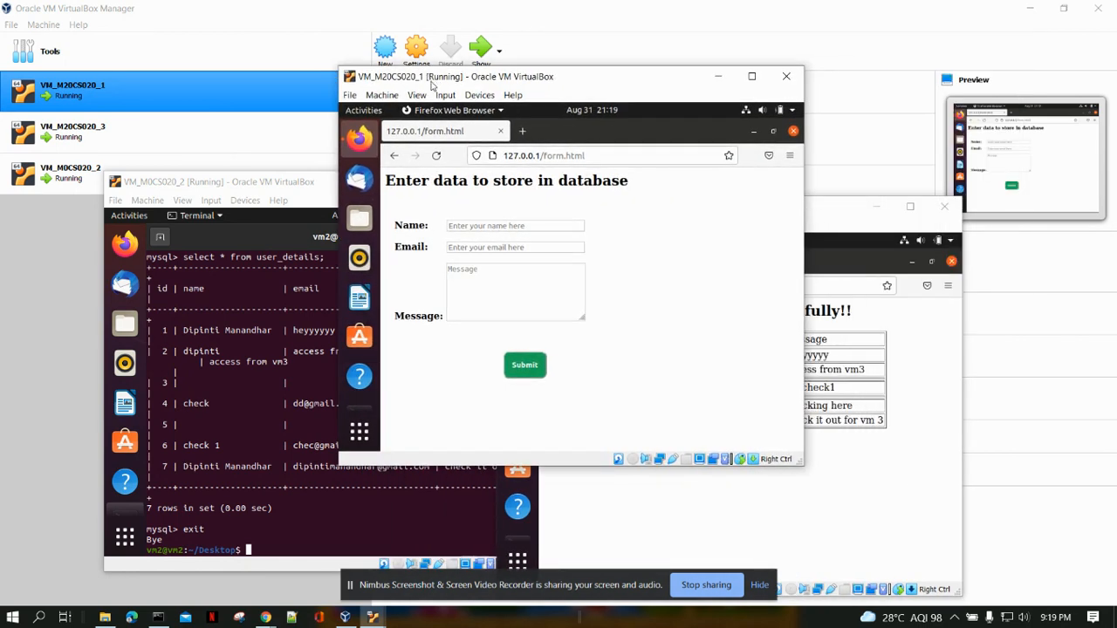
left_click(850, 209)
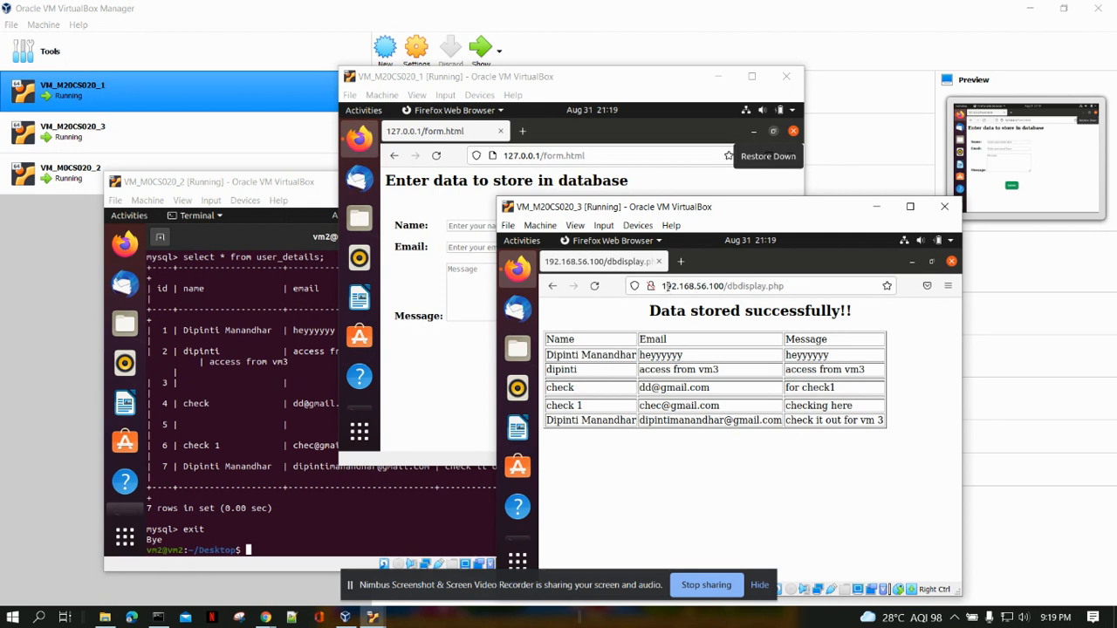
left_click_drag(708, 209, 808, 134)
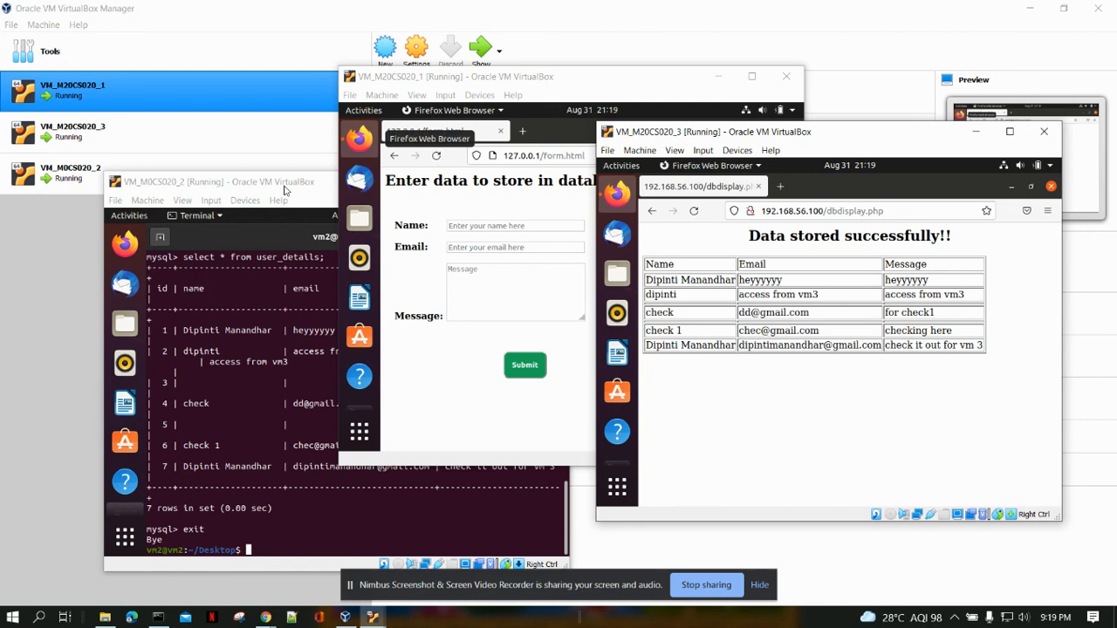
left_click_drag(299, 190, 331, 179)
left_click_drag(448, 178, 333, 208)
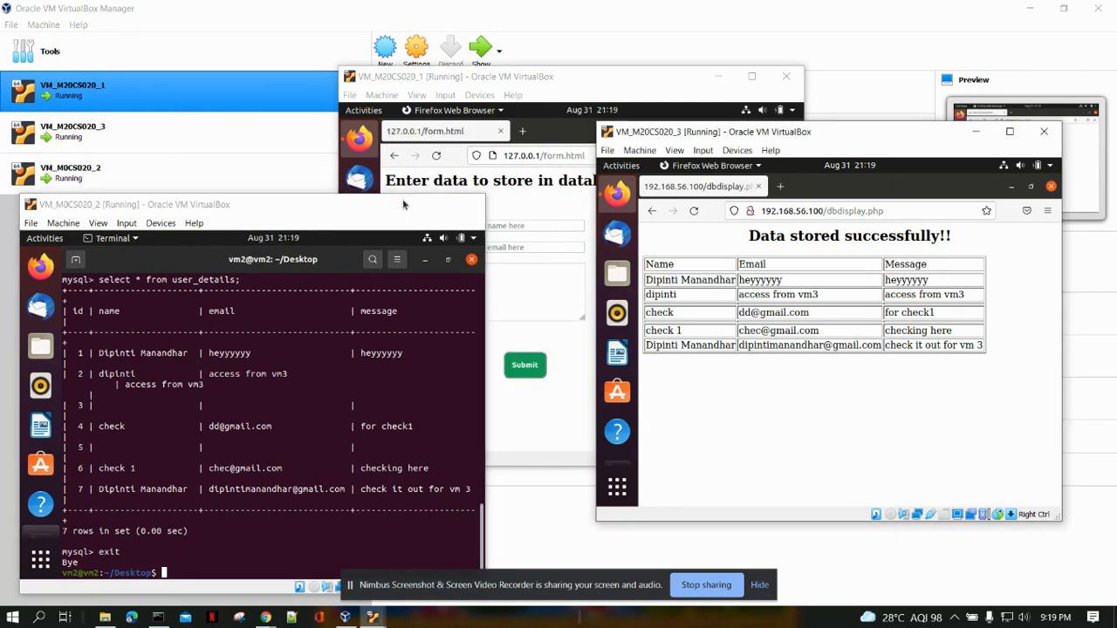
left_click(400, 203)
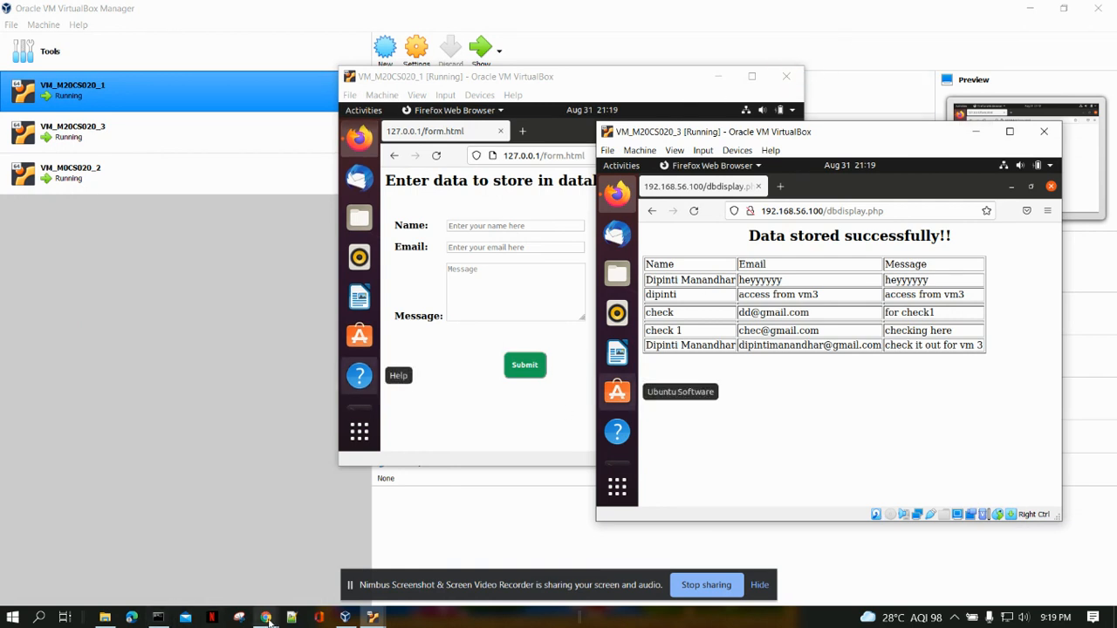
Switch to Chrome on the host machine and load 192.168.56.100/form.html in a new tab.
mouse_move(266, 617)
left_click(199, 547)
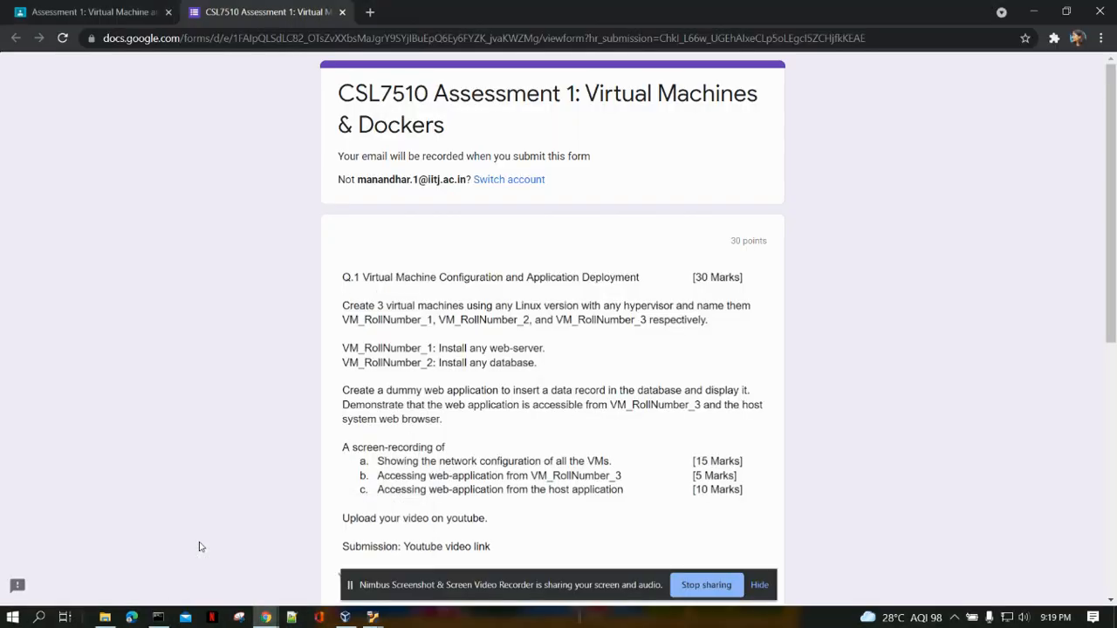
left_click(368, 12)
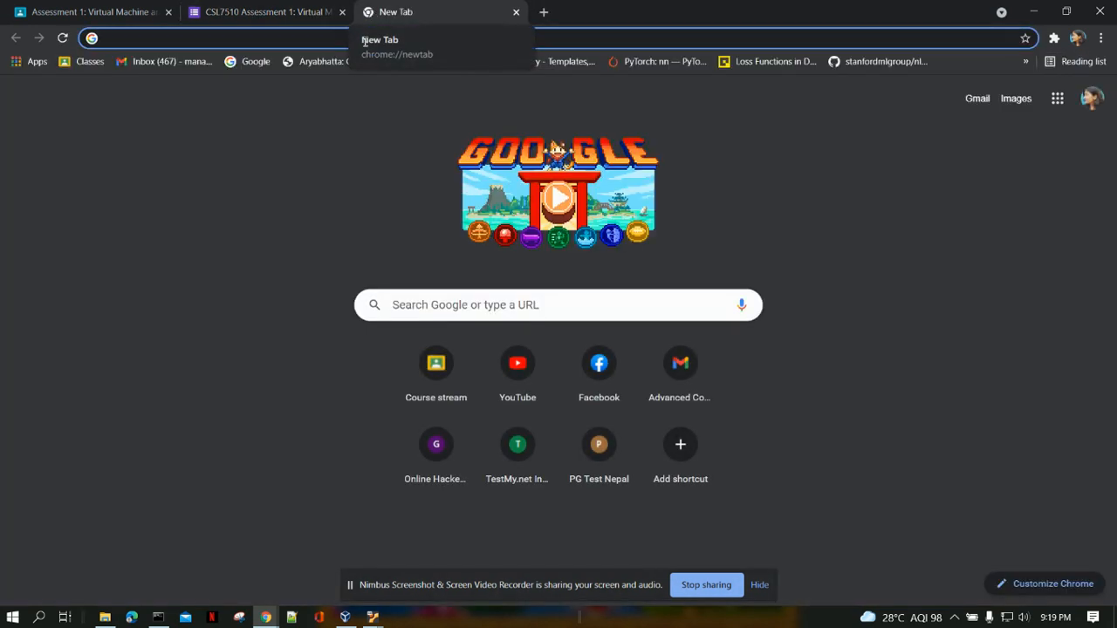
left_click(187, 38)
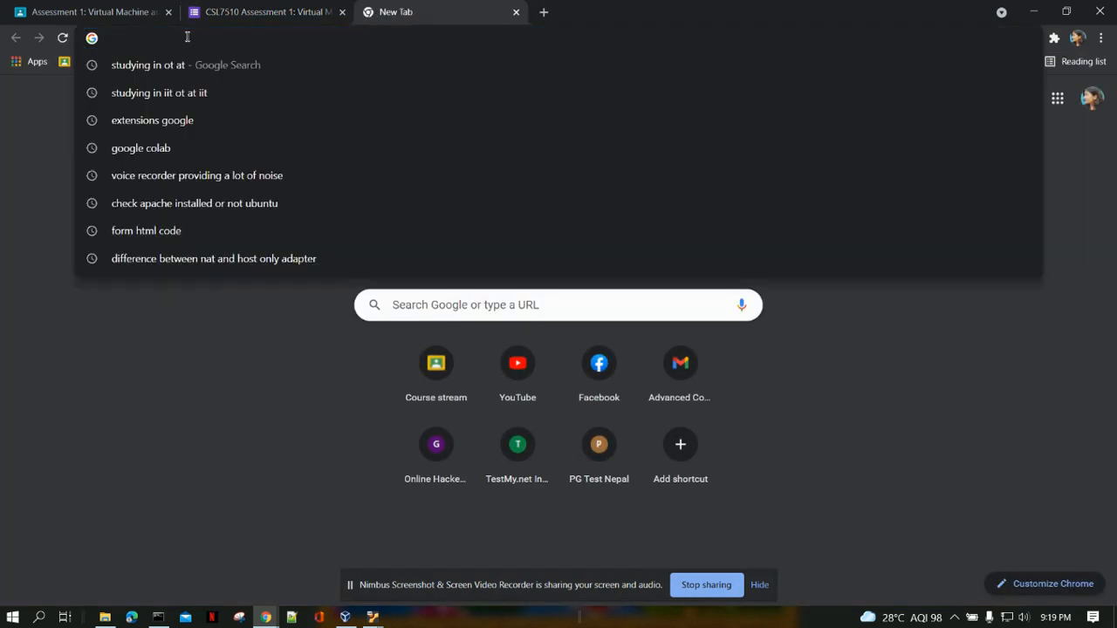
type("19")
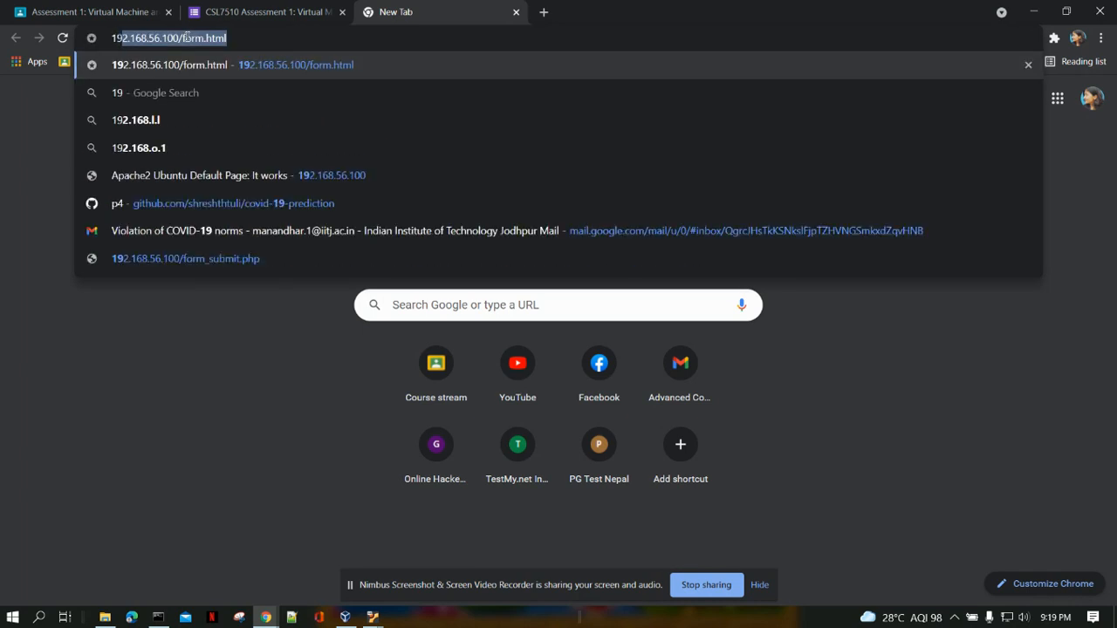
type("2.1")
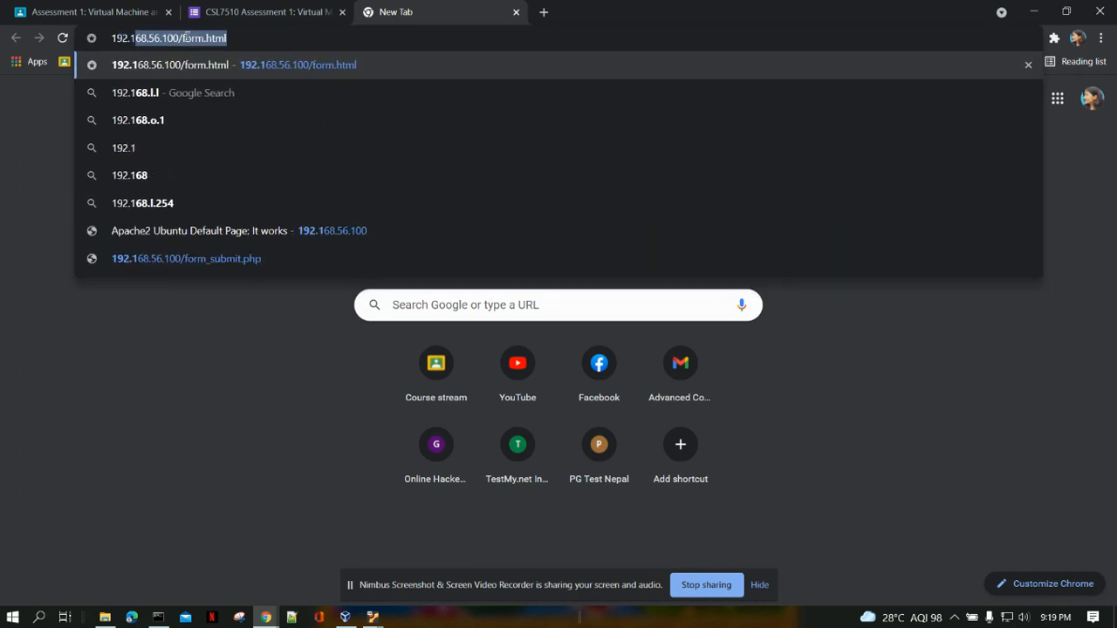
type("6")
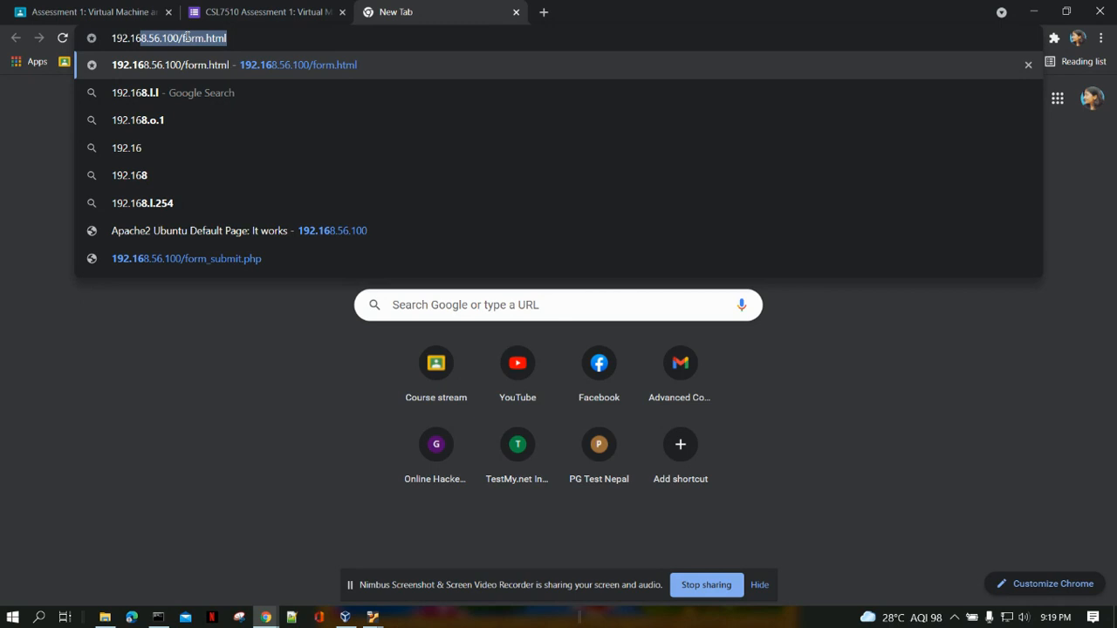
type("8")
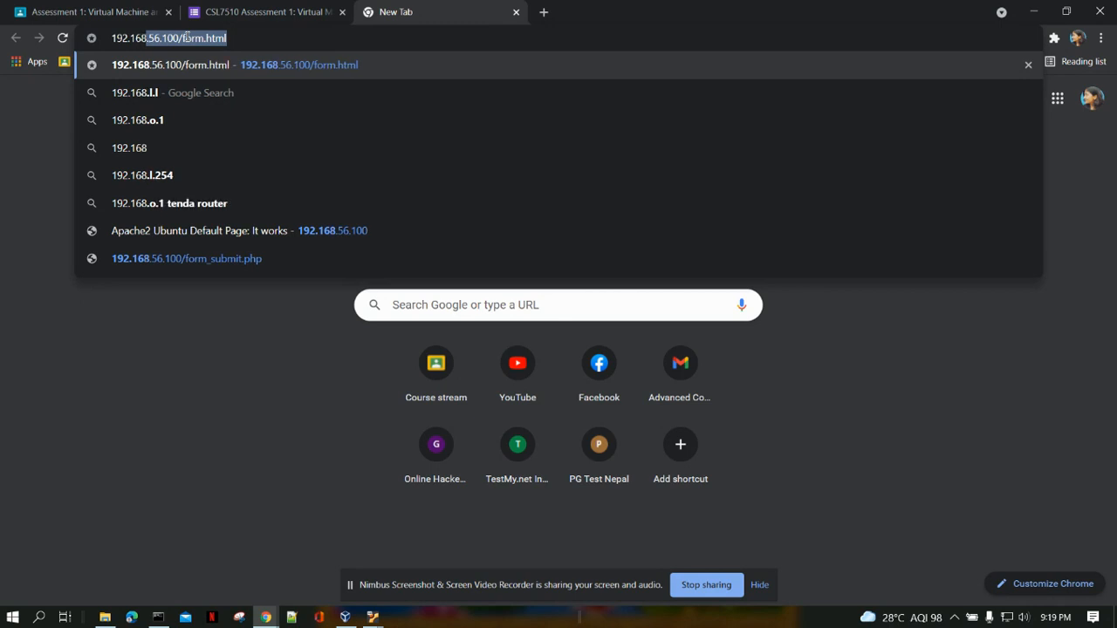
type(".5")
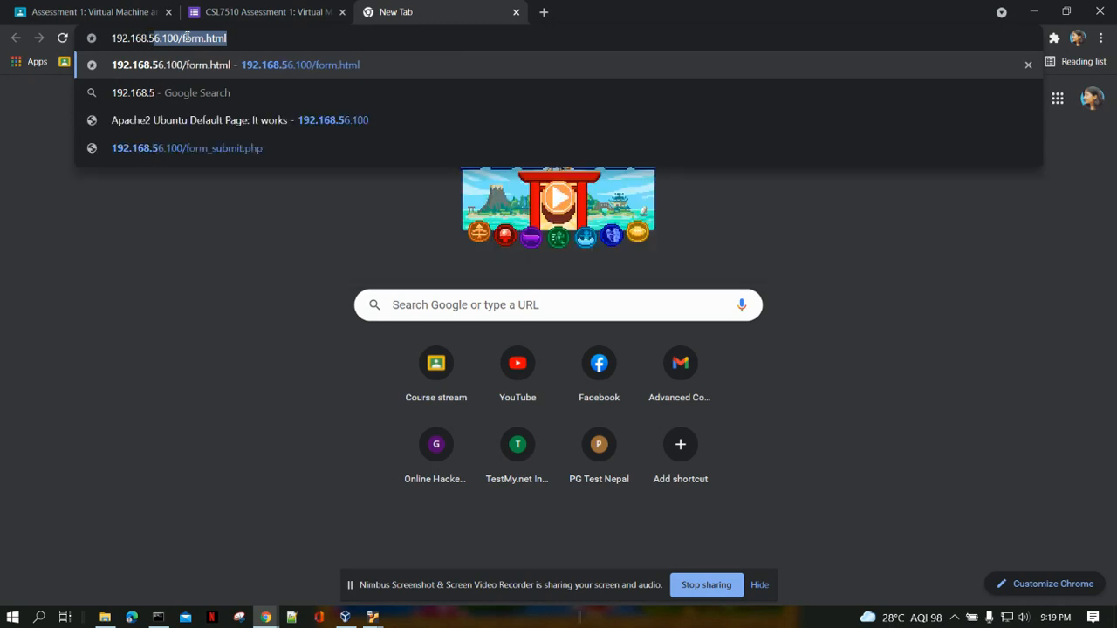
type("6.100/")
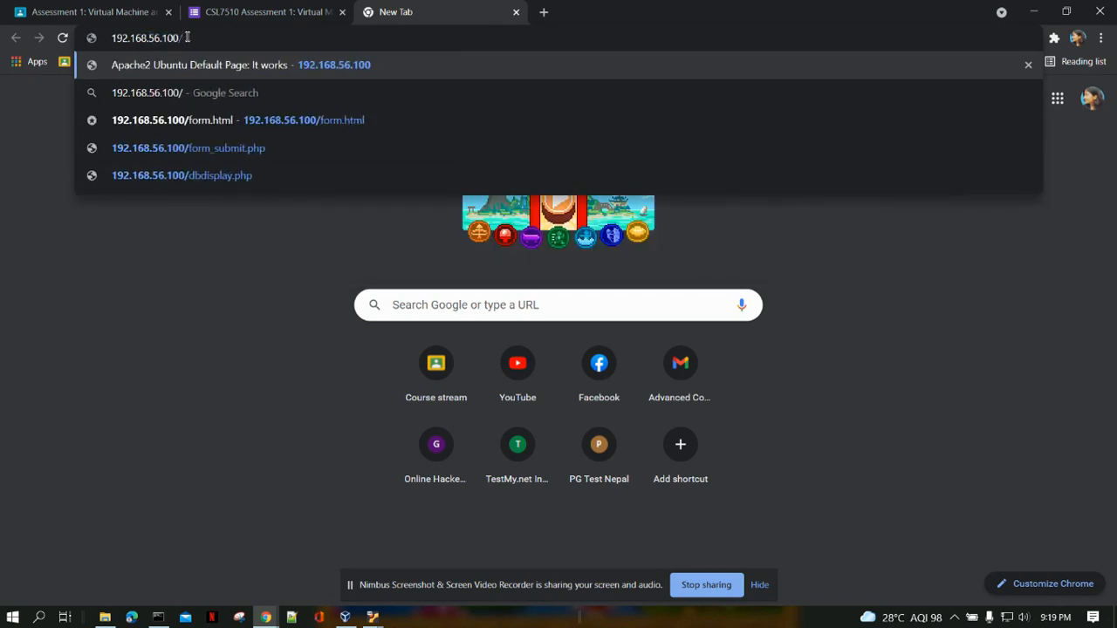
type("for")
key("Return")
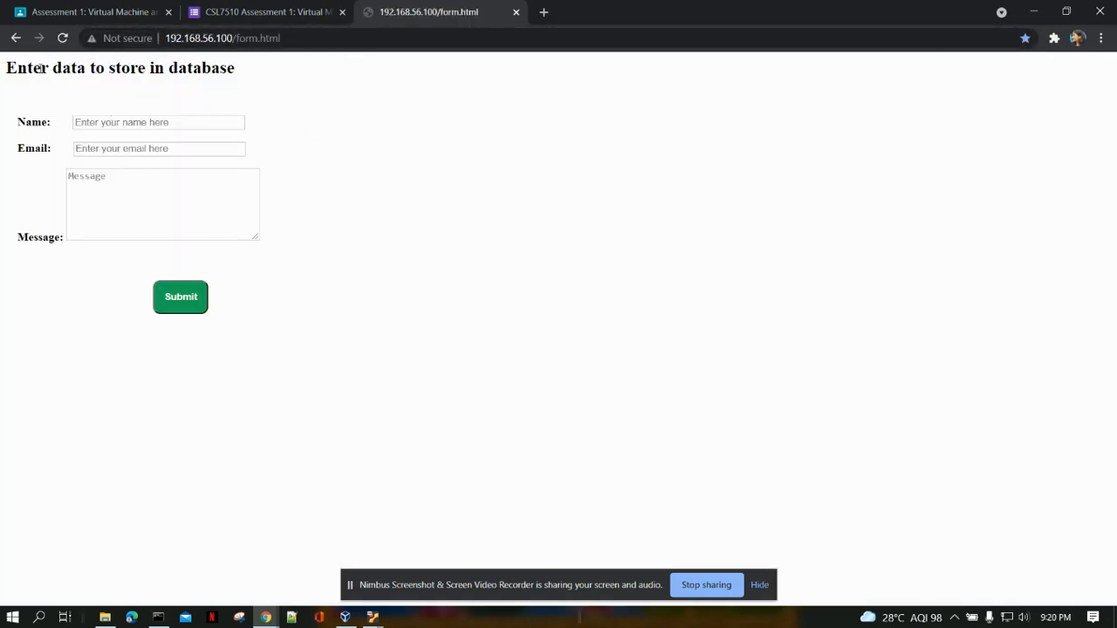
Fill in the form's name and e-mail fields with the person's full name and e-mail address.
left_click(135, 124)
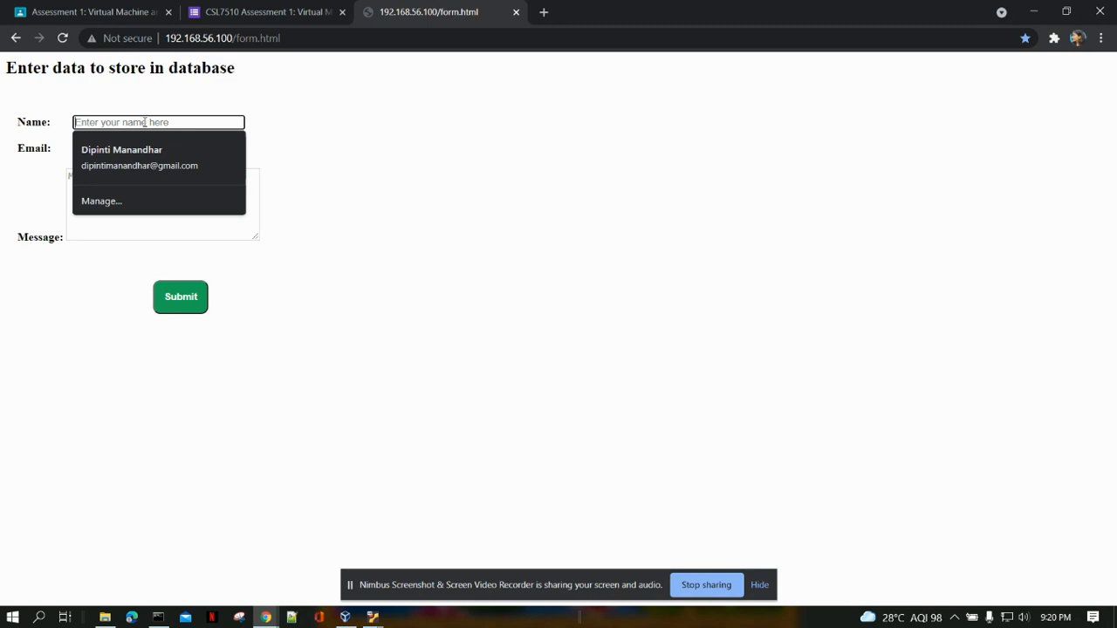
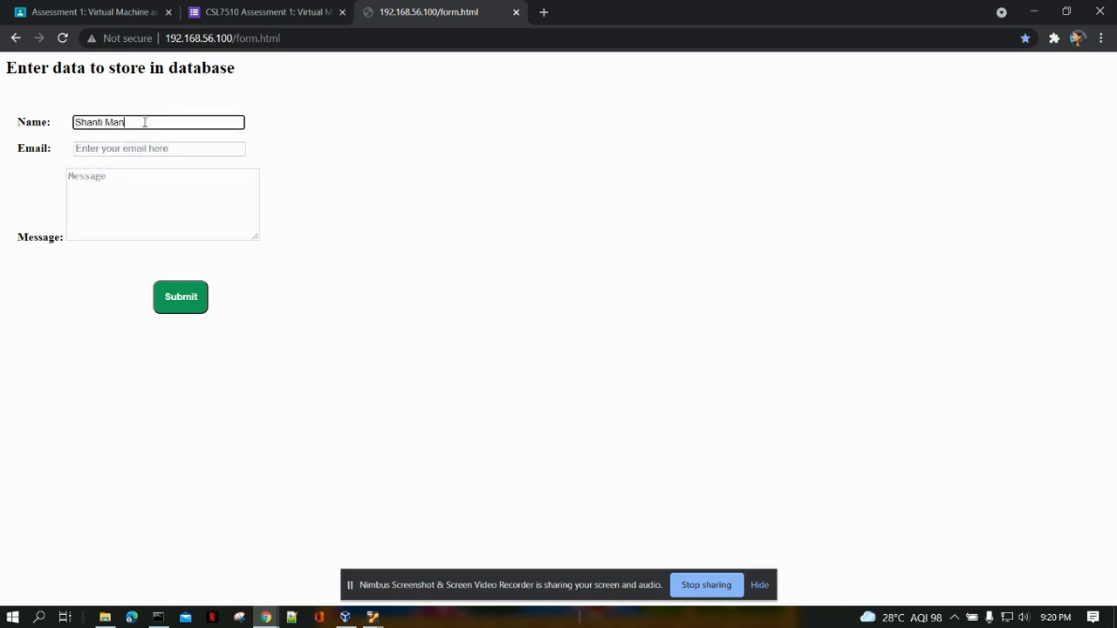
key("Tab")
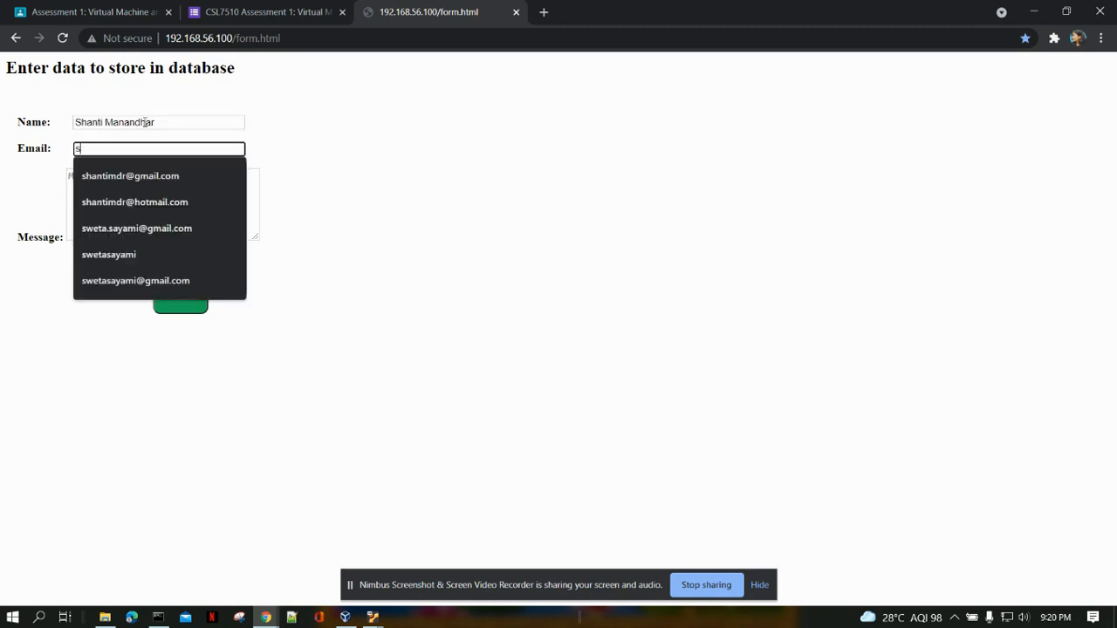
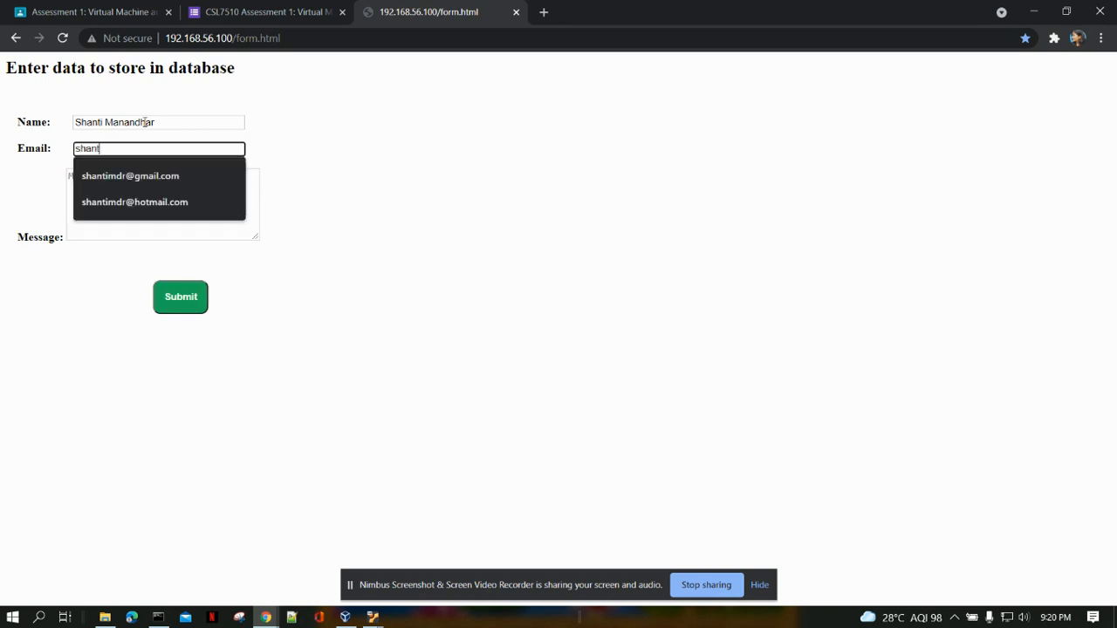
Enter the message "checking from host machine", submit the form and highlight the new record in the results table.
key("Tab")
type("c")
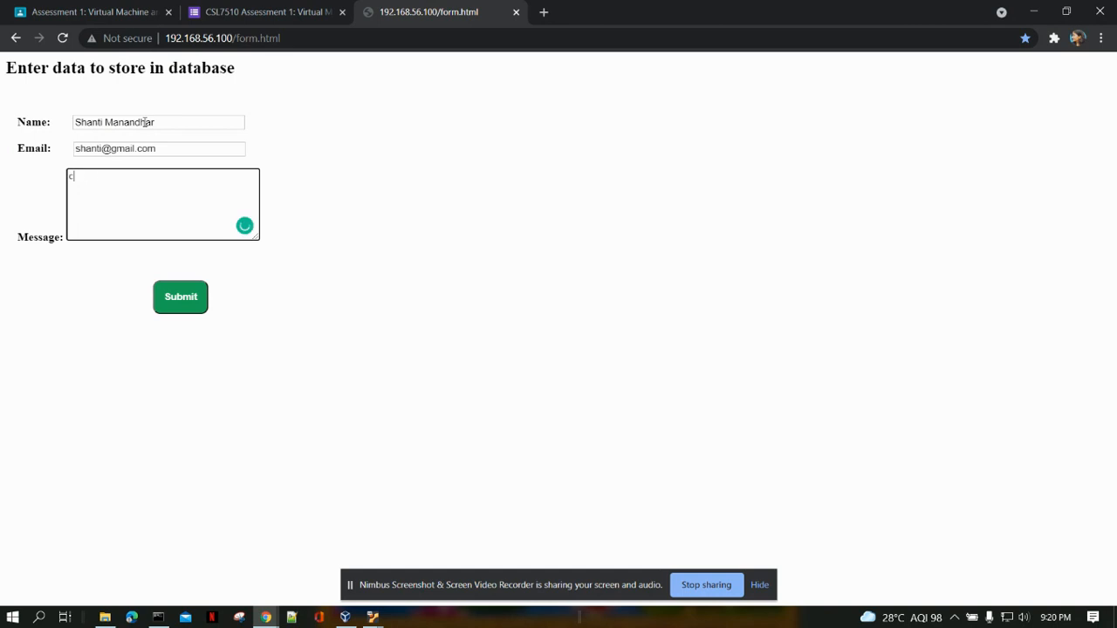
type("hecking from host machine")
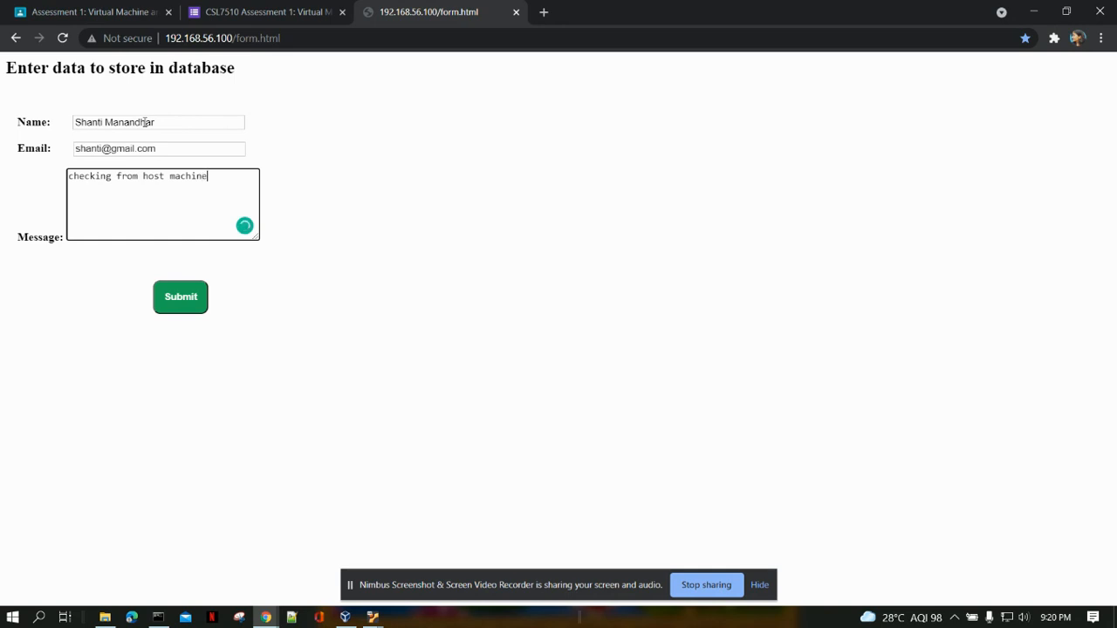
left_click(185, 297)
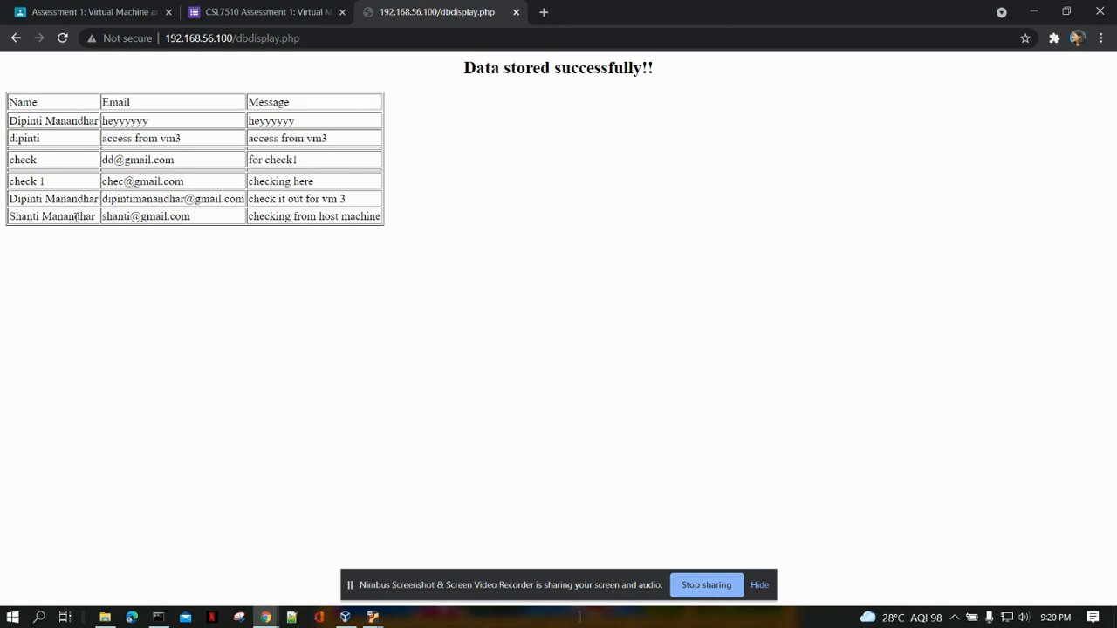
left_click_drag(10, 216, 387, 224)
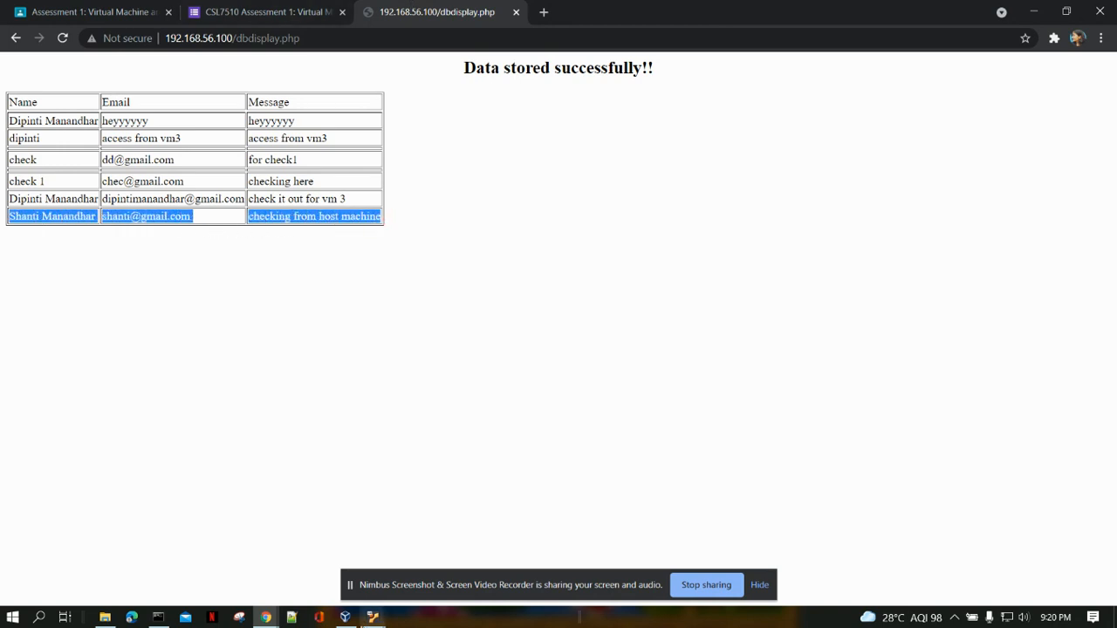
Bring the VM_M0CS020_2 terminal beside the results table and log in with mysql -u root -p, entering the root password.
mouse_move(369, 618)
left_click(290, 570)
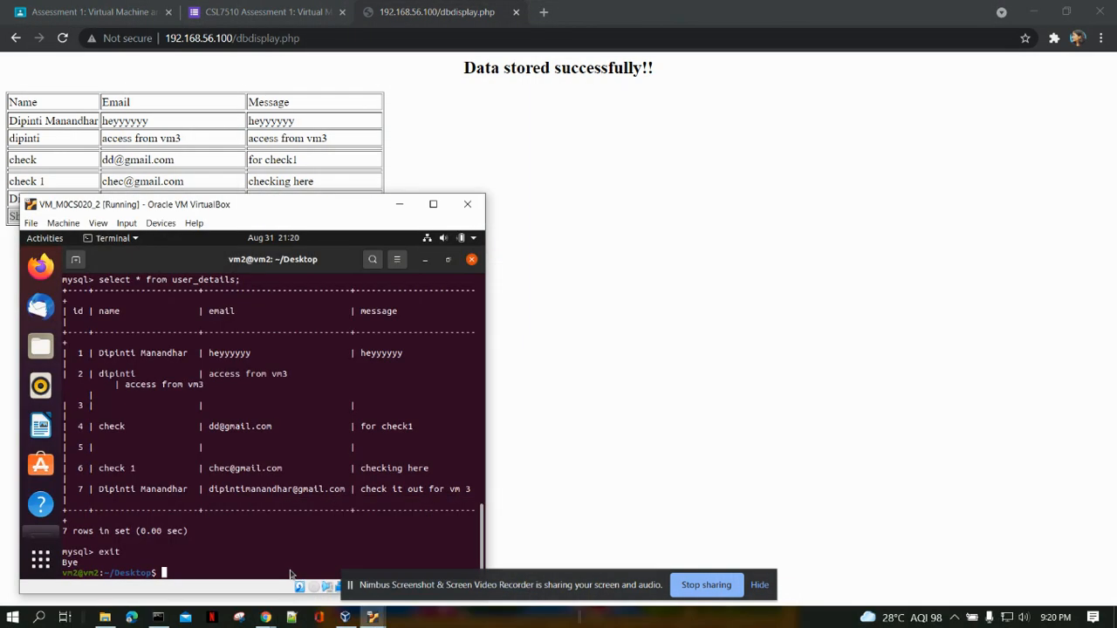
left_click_drag(247, 207, 630, 83)
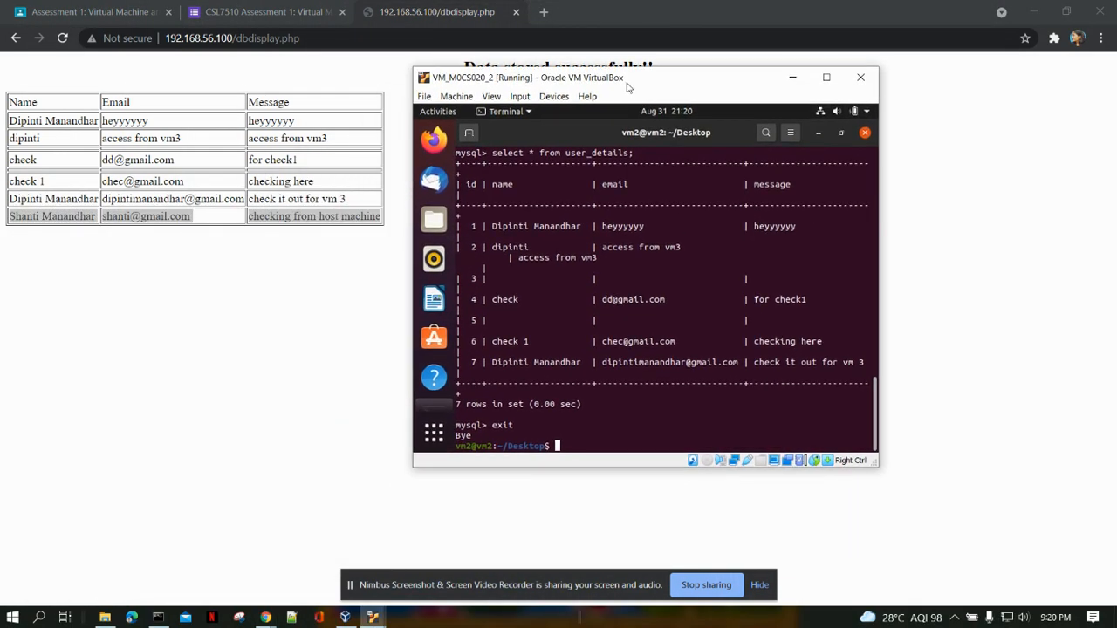
type("mysql -u root -p")
key("Return")
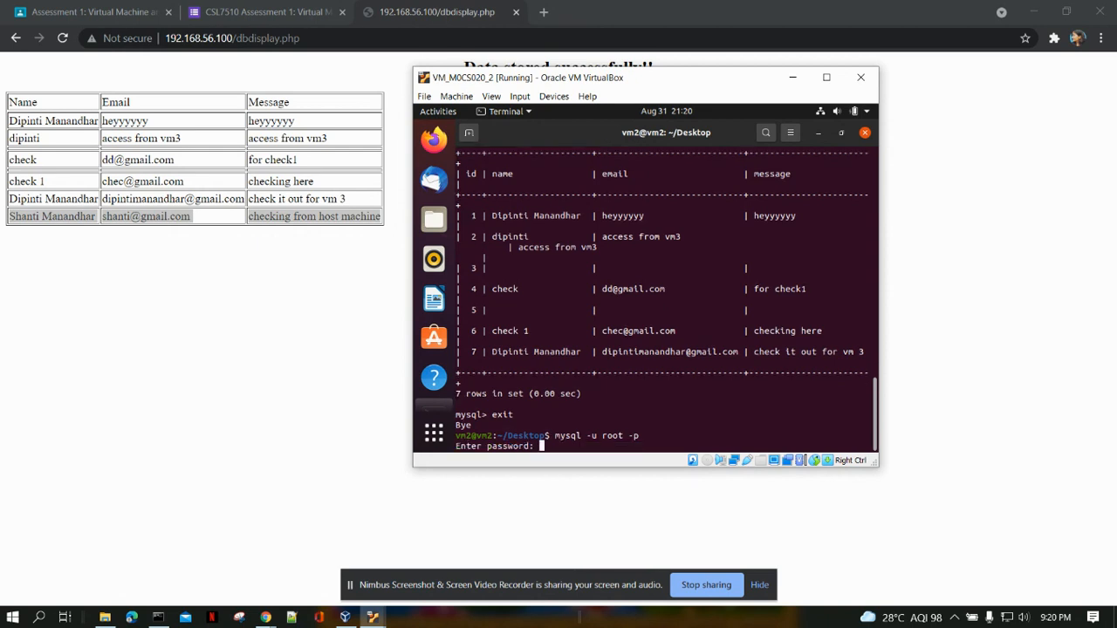
key("Return")
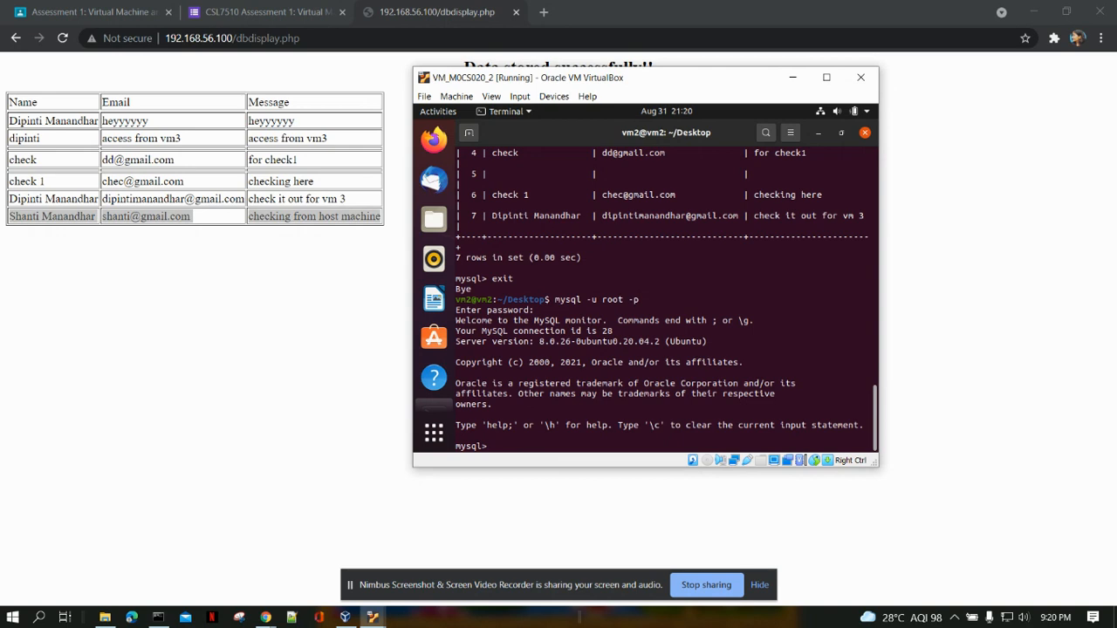
Select the legion database and query every record in the user_details table with select * from user_details;.
type("use legion;")
key("Return")
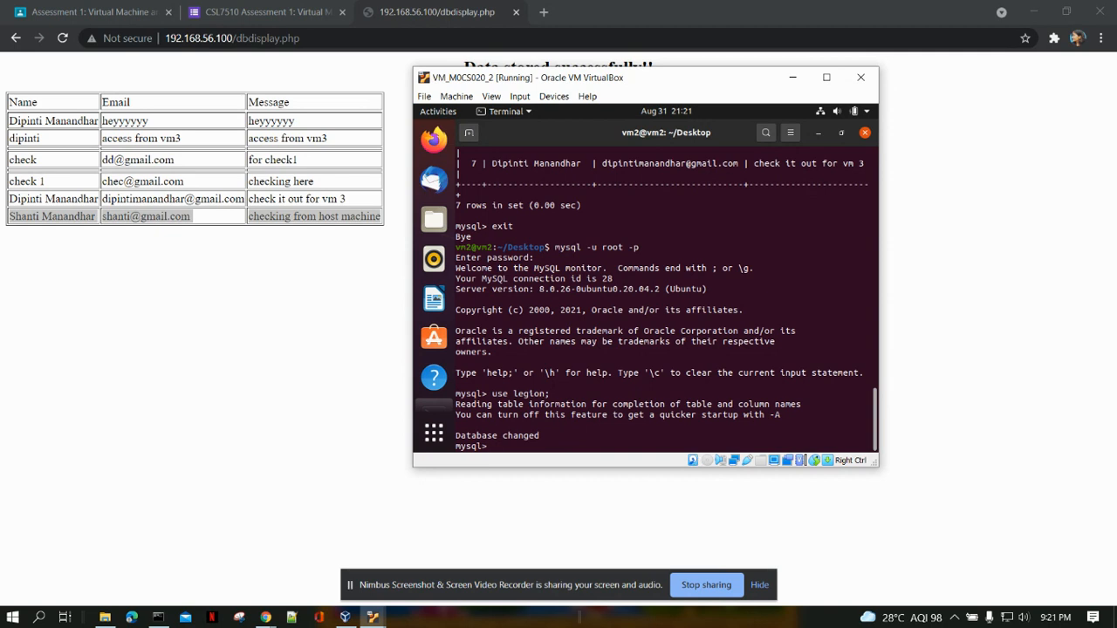
type("select * from user_details;")
key("Return")
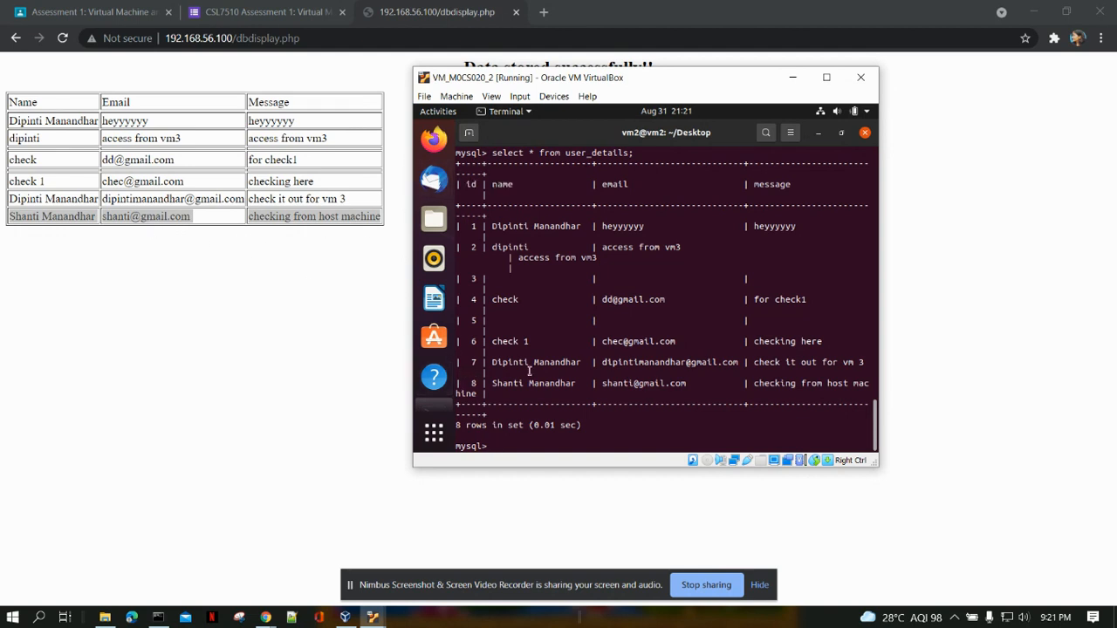
Move the VM_M0CS020_2 window closer to the results table, highlight the record submitted from the host, and widen the window.
left_click_drag(555, 79, 502, 67)
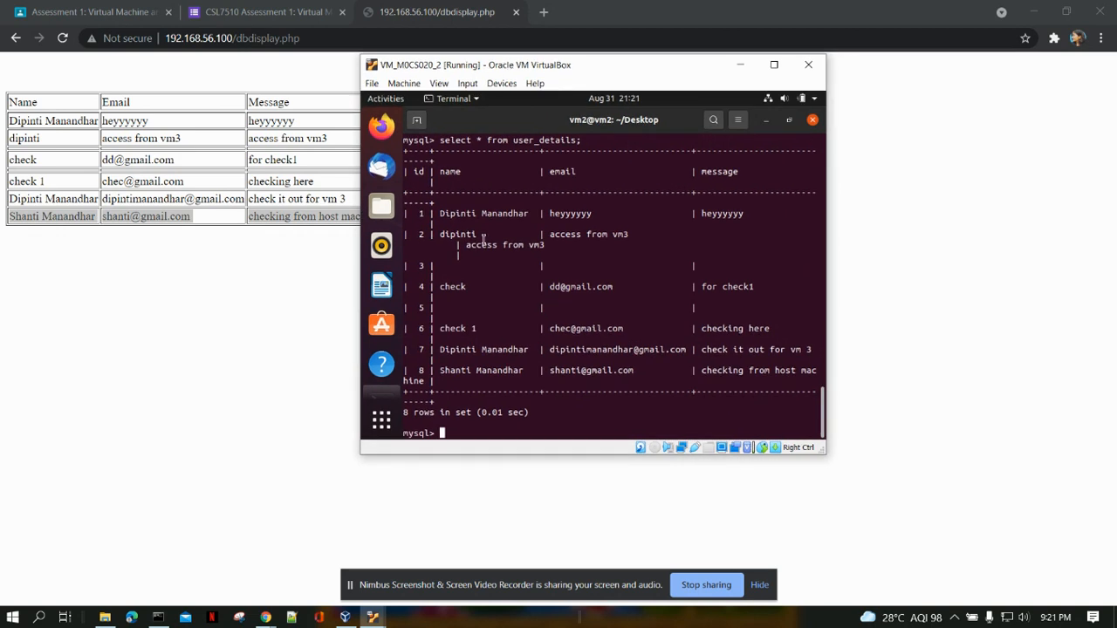
left_click_drag(440, 370, 824, 382)
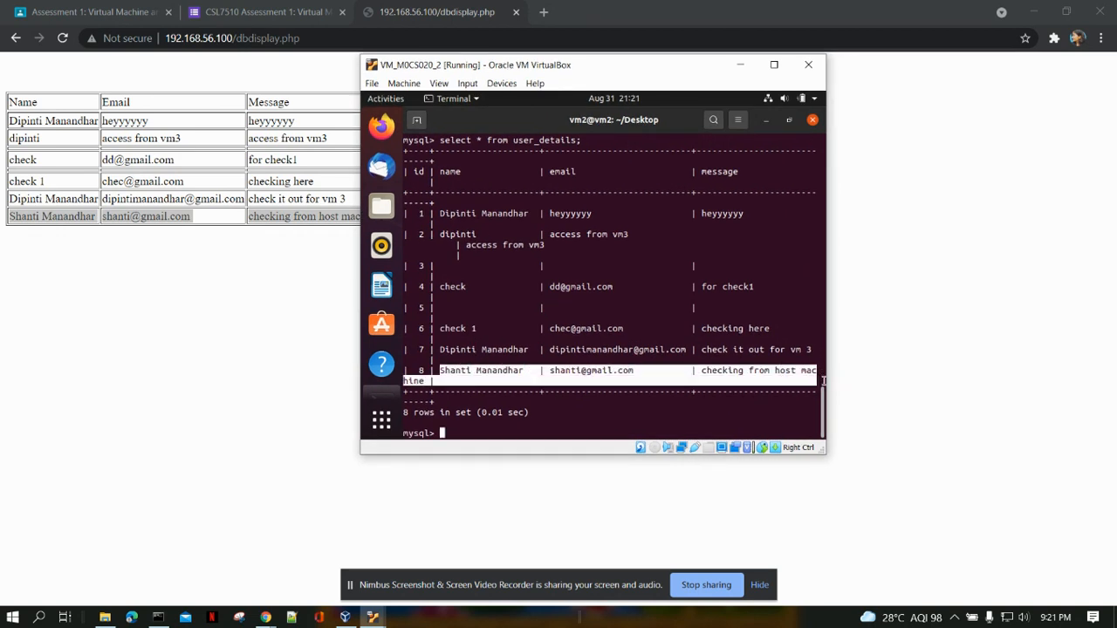
left_click(830, 263)
left_click_drag(830, 264, 923, 264)
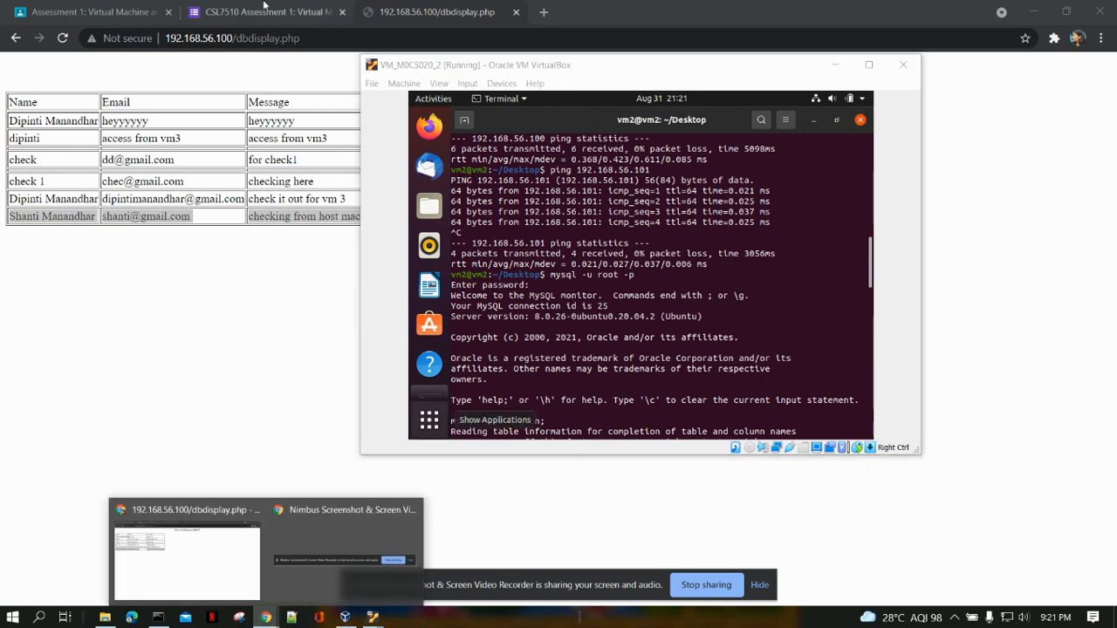
Review the Q.1 requirements in the CSL7510 Assessment 1 form, and switch to Oracle VM VirtualBox Manager.
left_click(267, 11)
scroll(554, 413, "down", 1)
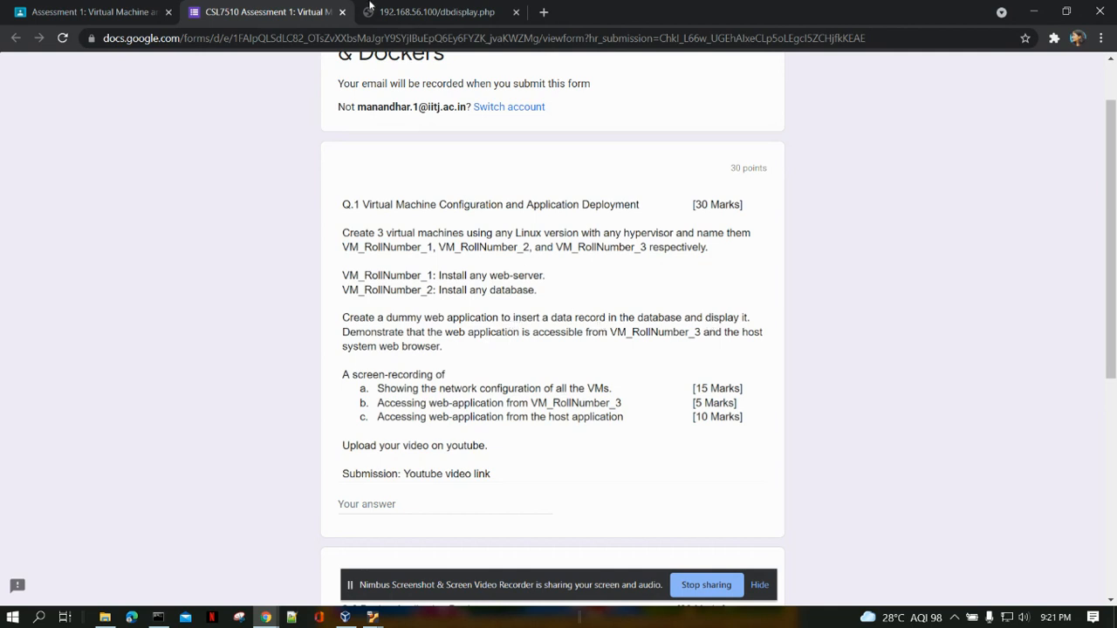
mouse_move(373, 617)
left_click(345, 617)
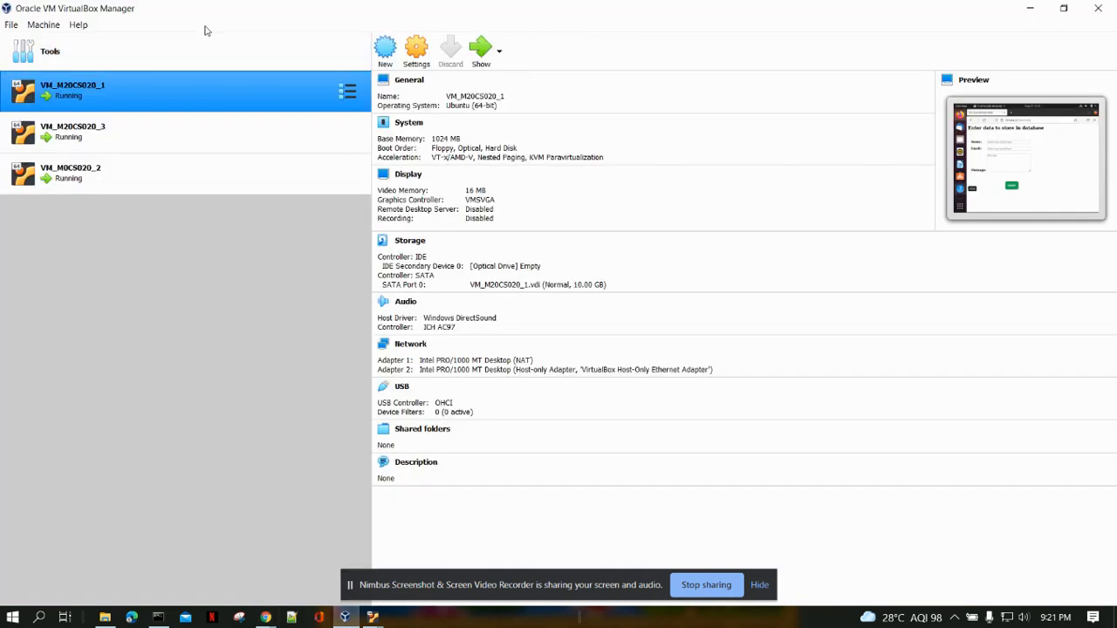